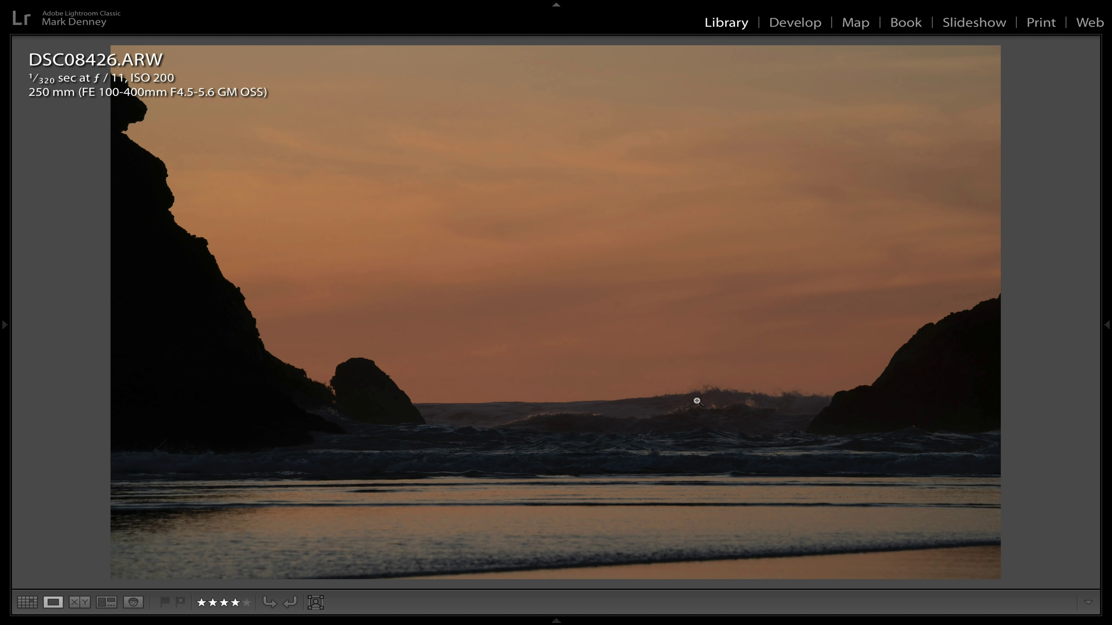
- Step through the sunset photos and preview the misty headland shot full-size
key("Right")
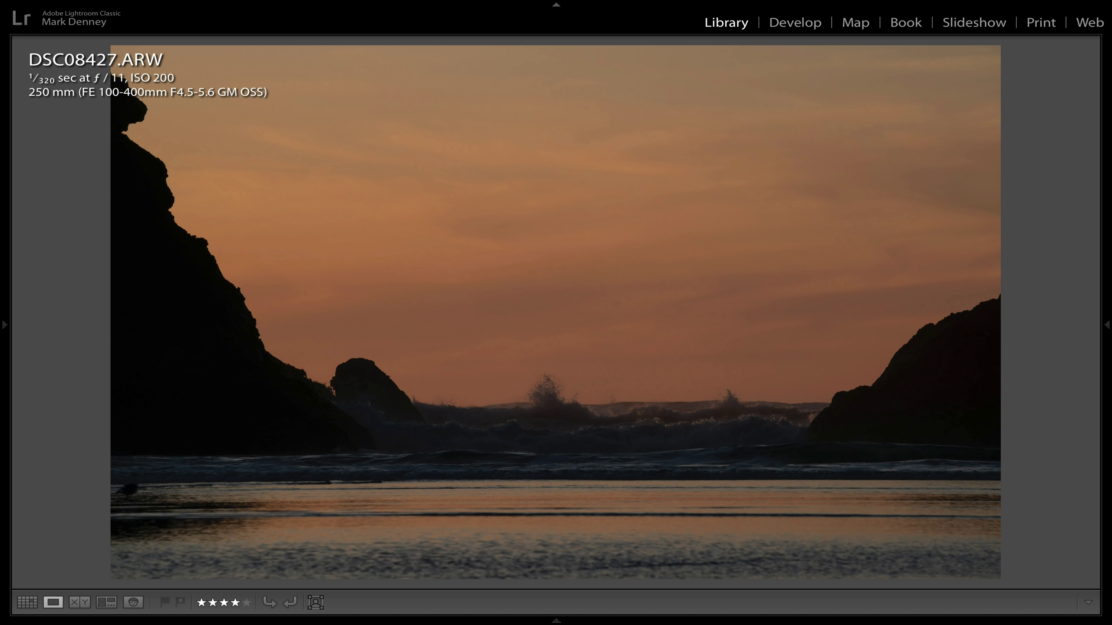
key("Right")
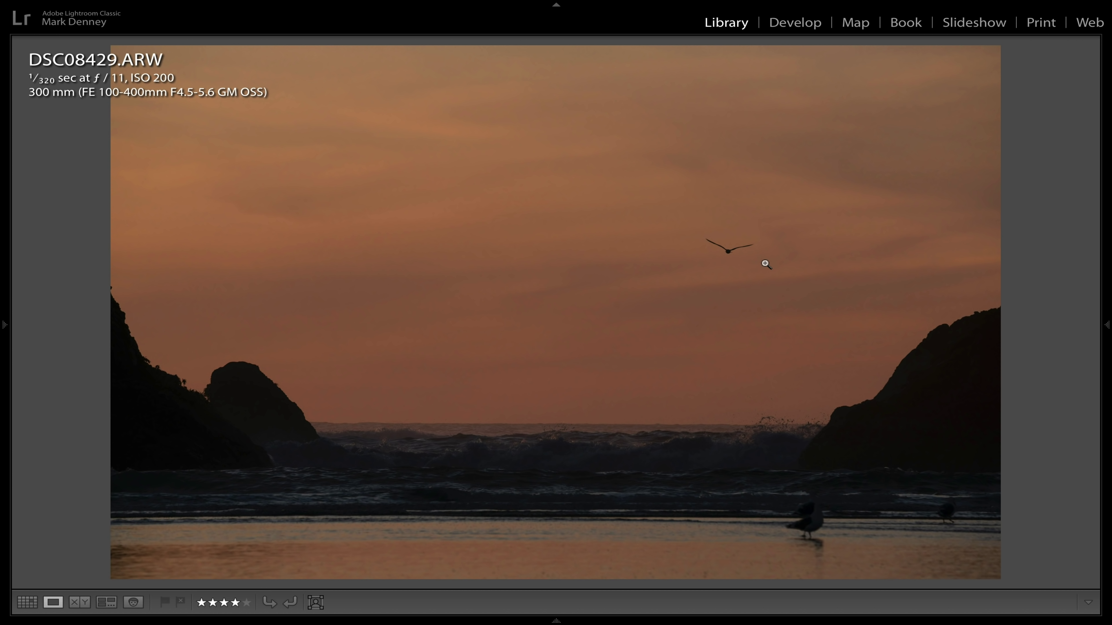
key("Right")
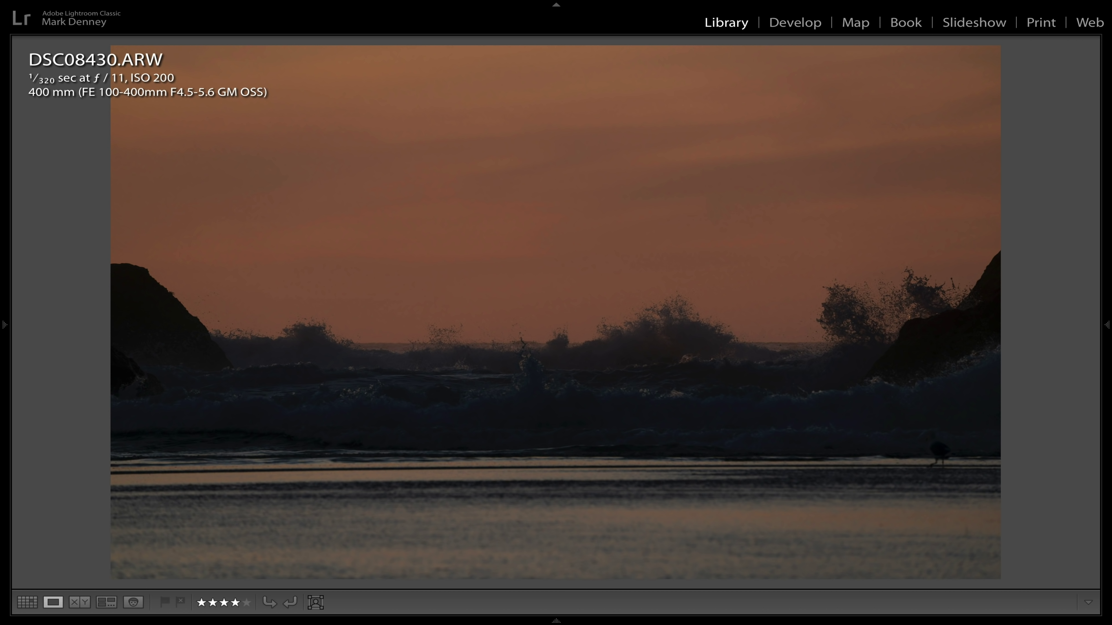
key("g")
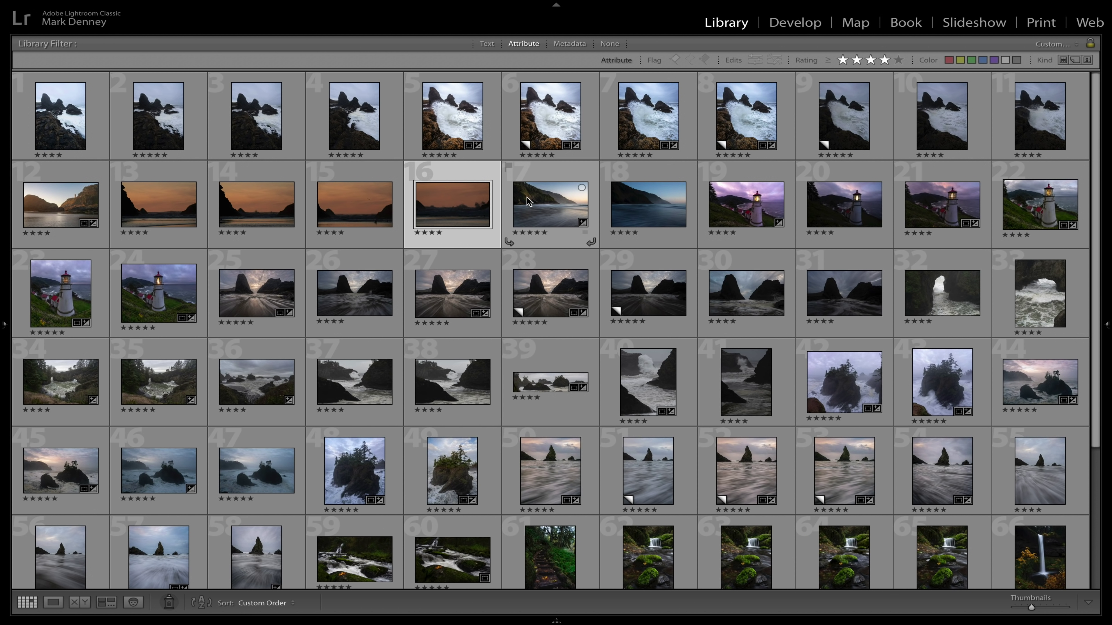
double_click(540, 202)
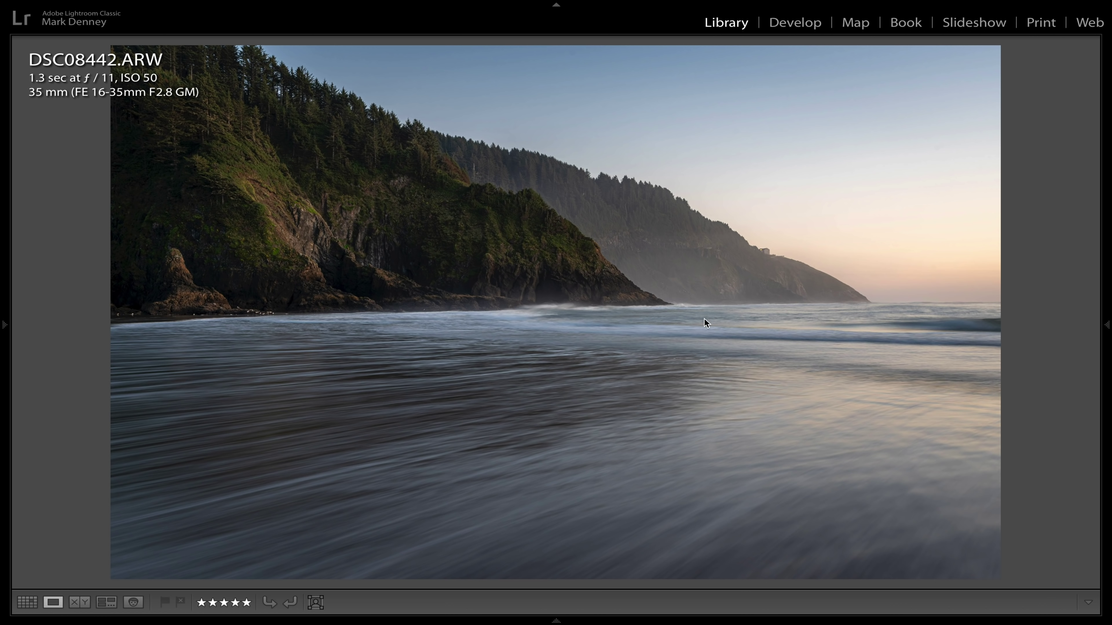
key("g")
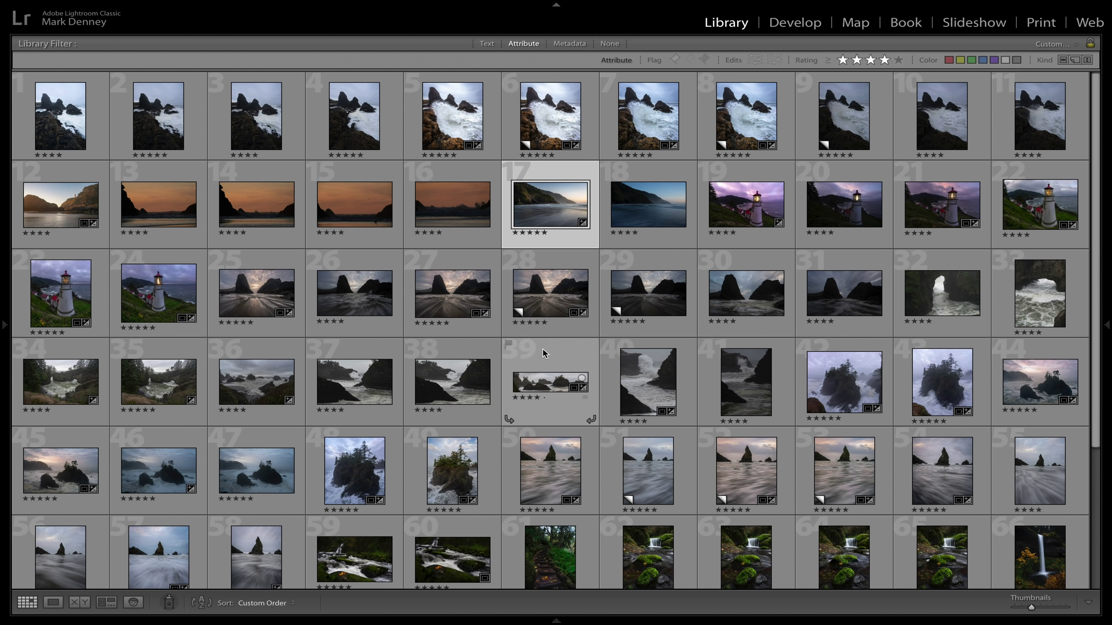
- Preview the lighthouse photos, ending on the lighthouse panorama
double_click(756, 201)
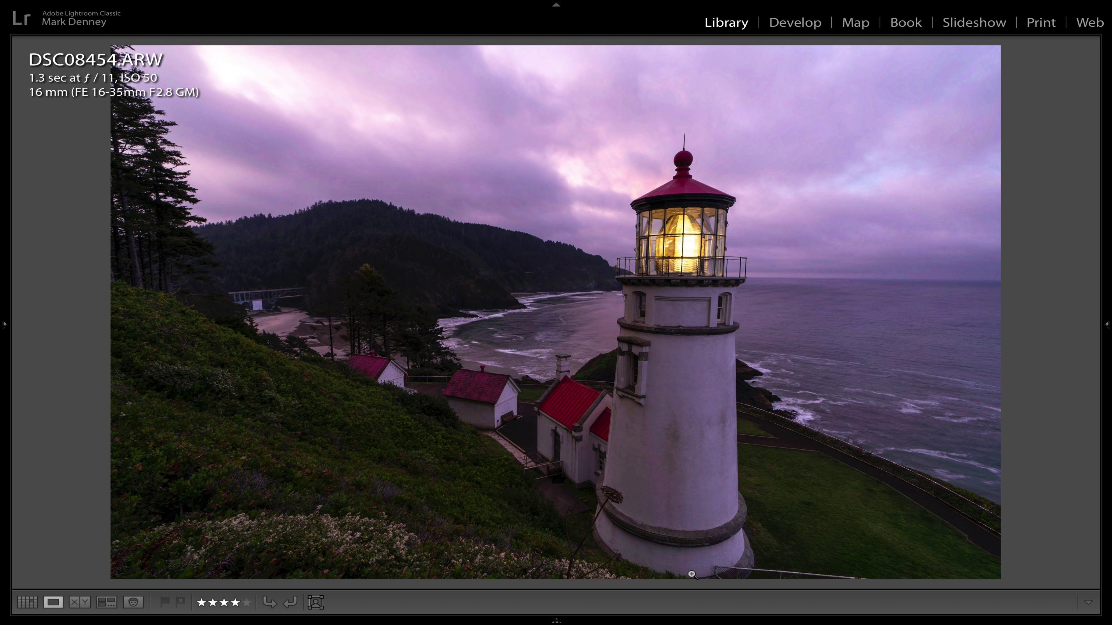
key("Right")
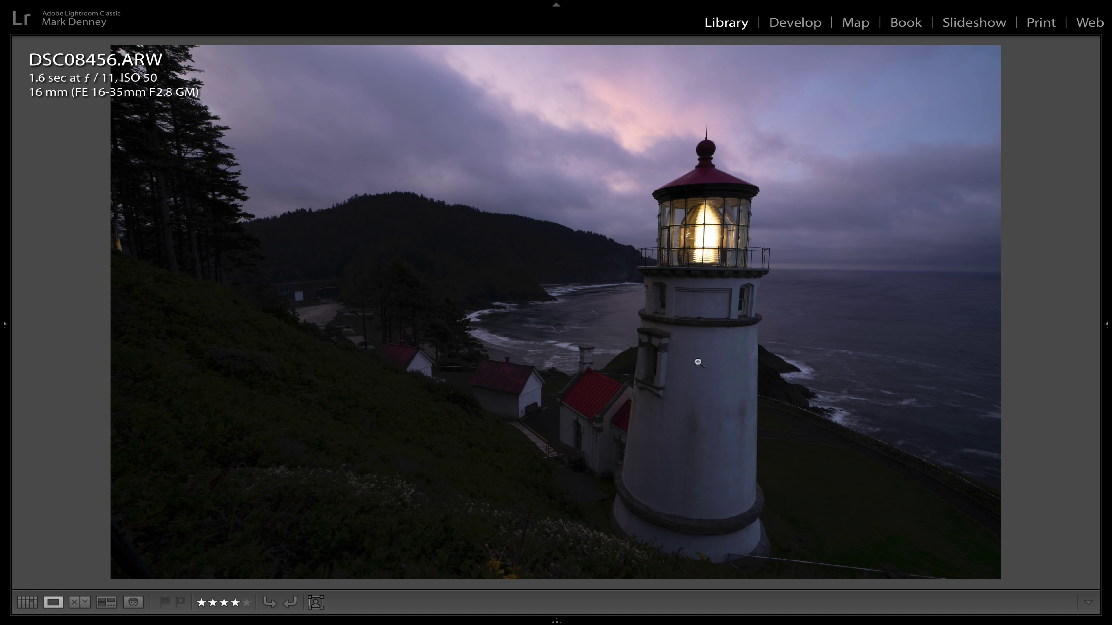
key("Right")
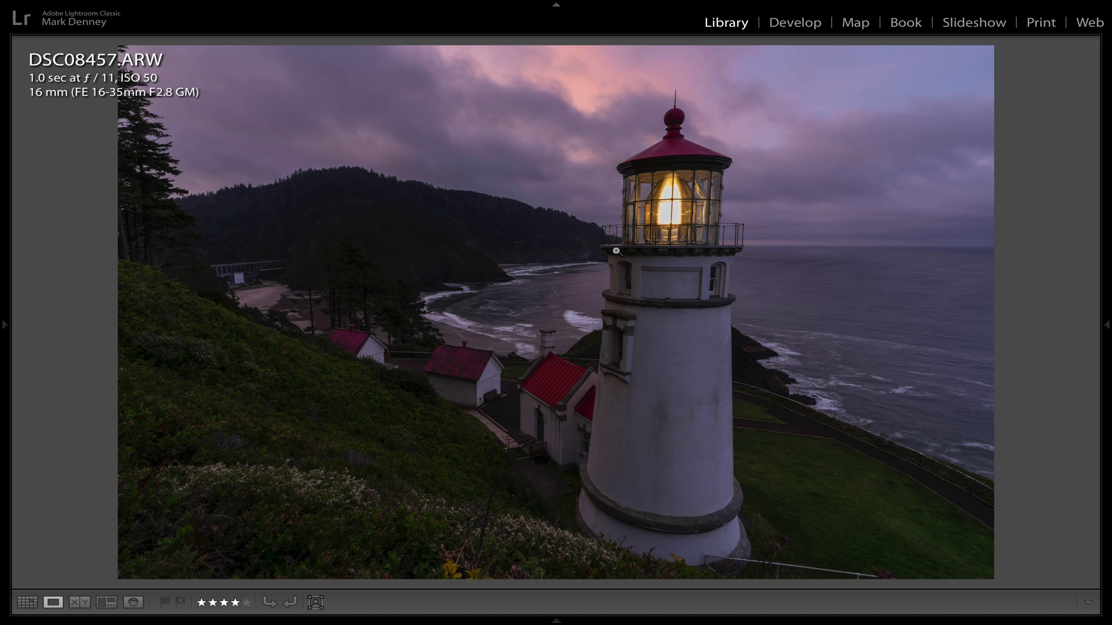
key("Right")
key("Right")
key("Right")
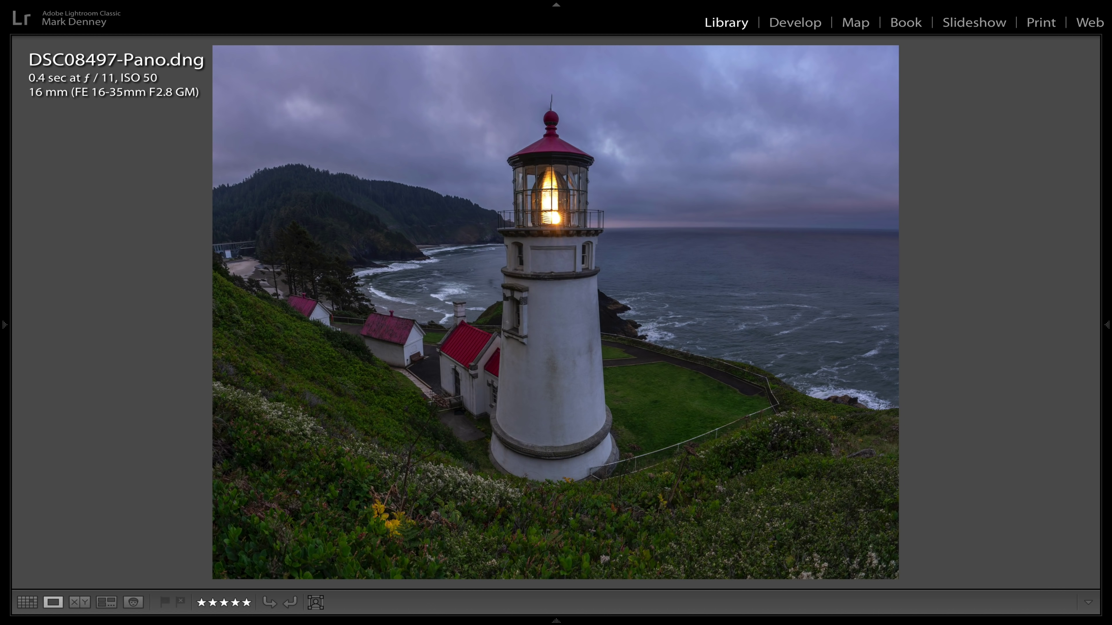
key("Right")
key("Left")
- Back in the grid, open DSC08646.ARW, the stormy sea-stack cove, full-size
key("g")
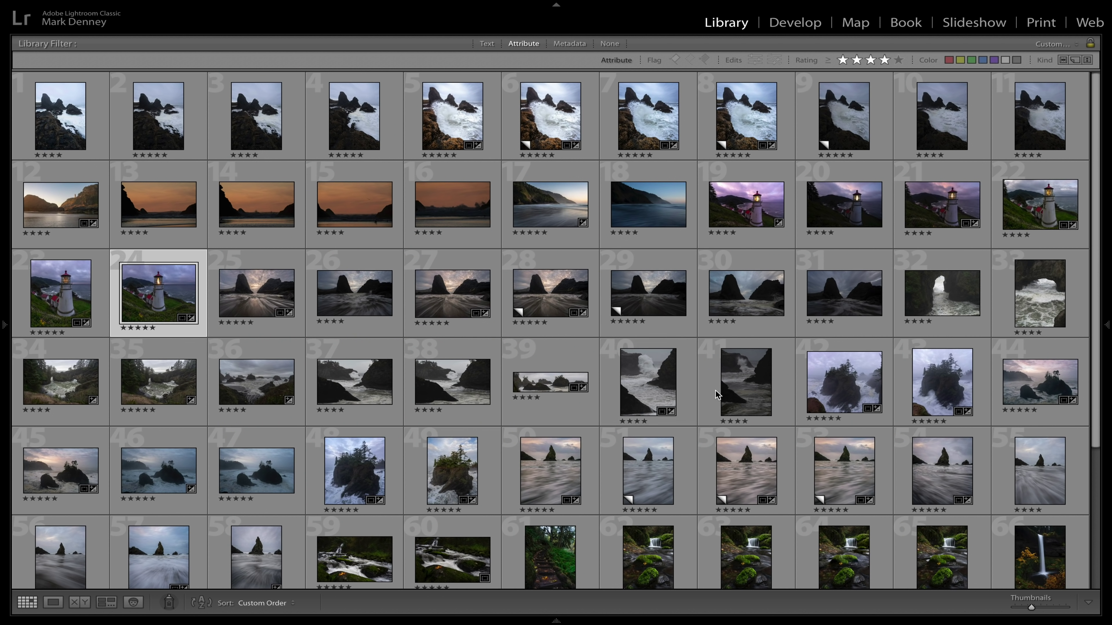
scroll(711, 397, "down", 5)
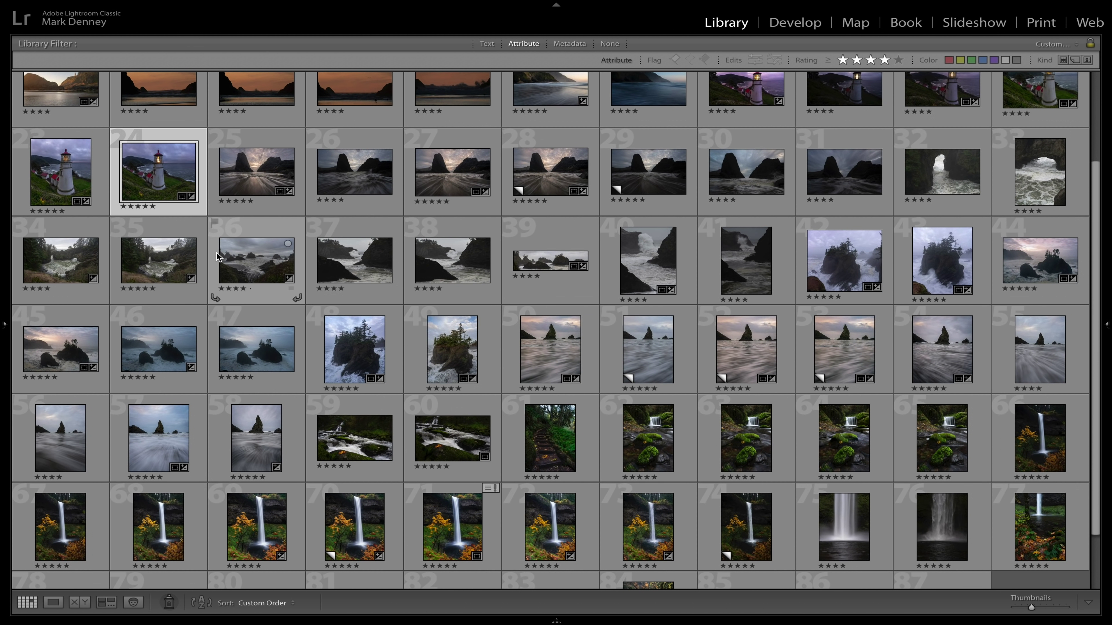
double_click(257, 258)
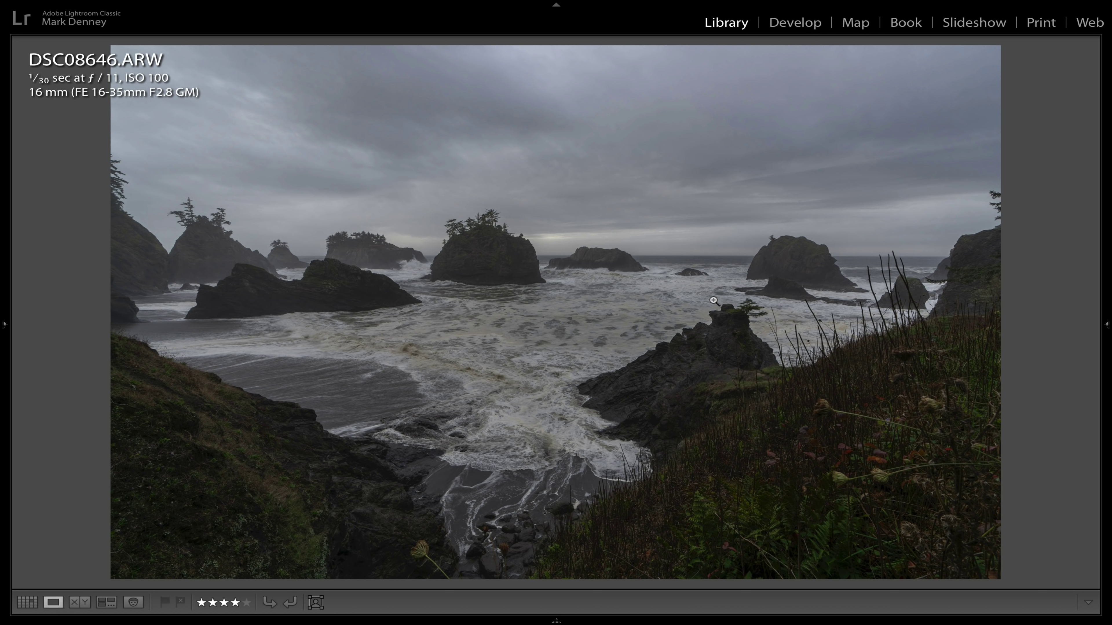
- Preview waterfall photos 75 and 77, then return to the grid scrolled to the top
key("g")
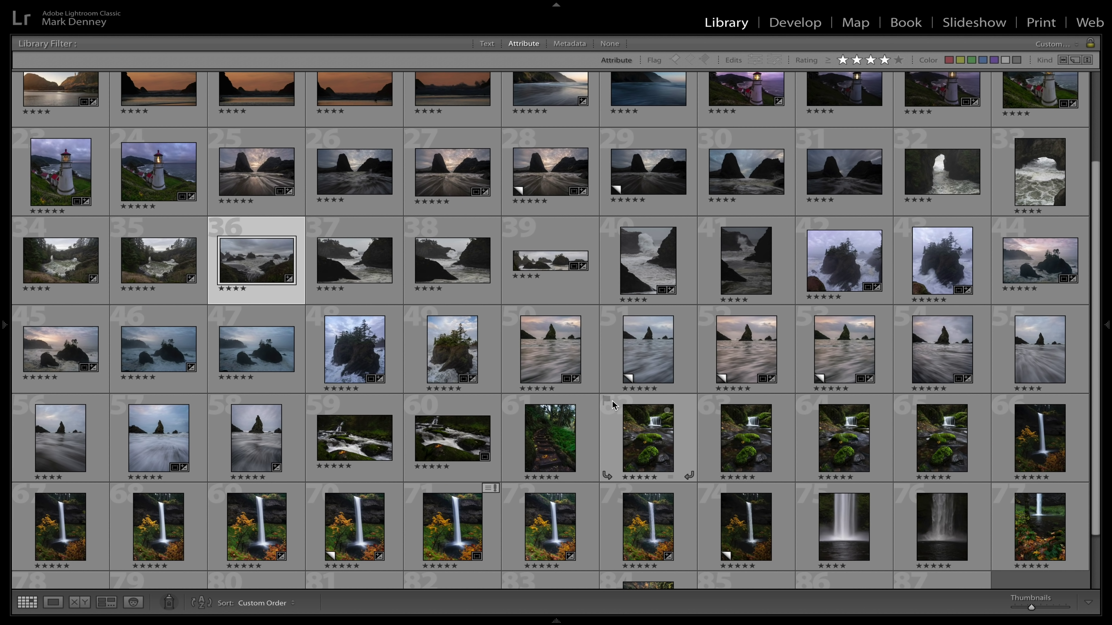
scroll(614, 403, "down", 2)
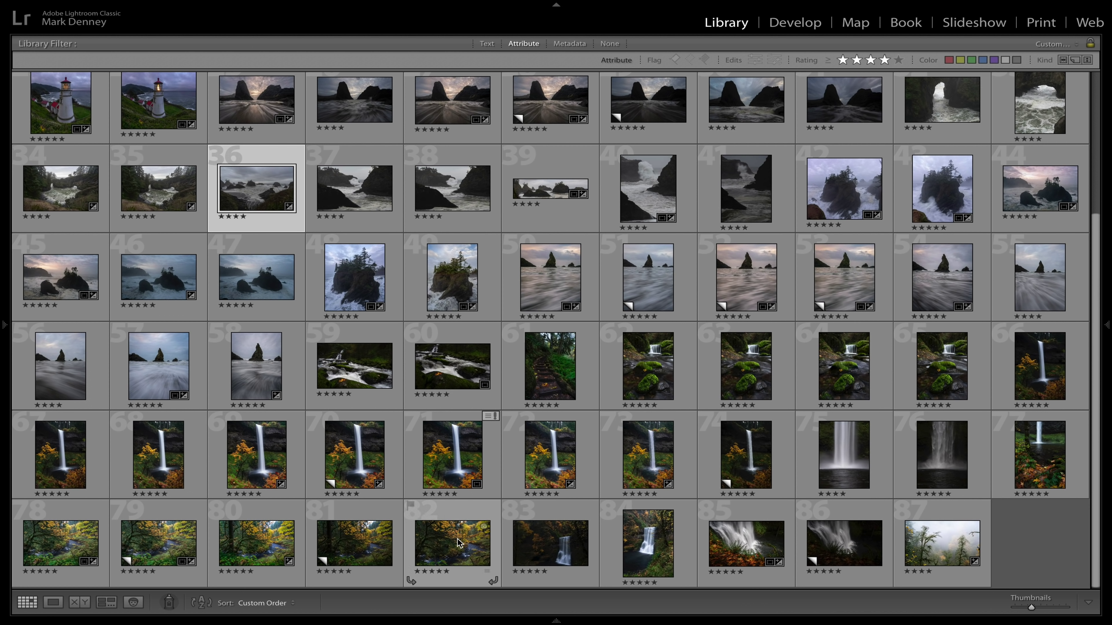
left_click(837, 460)
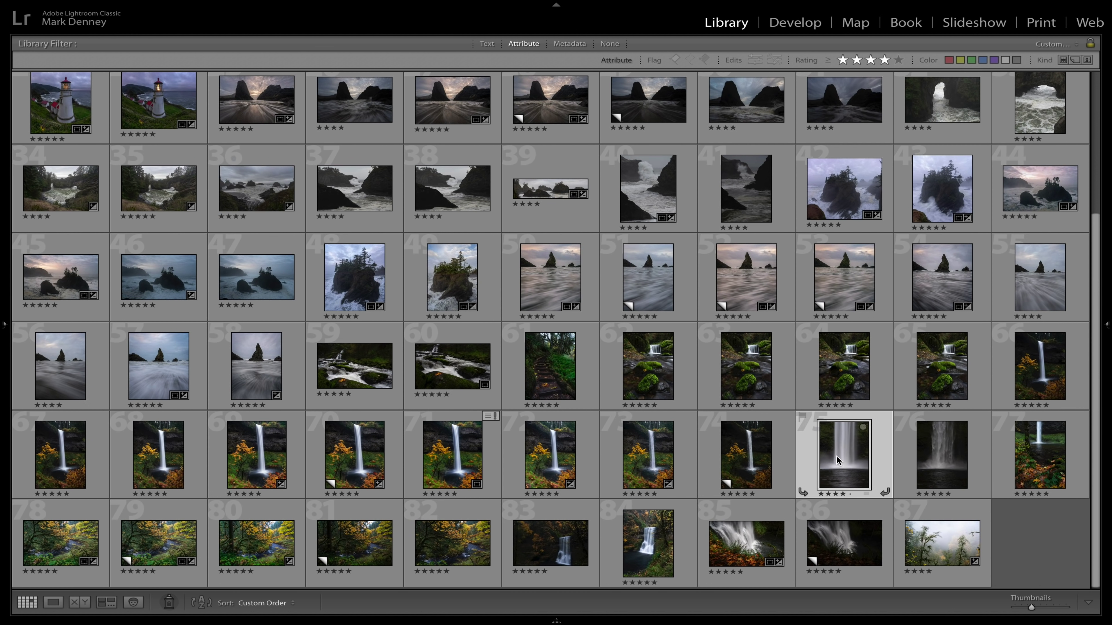
double_click(837, 460)
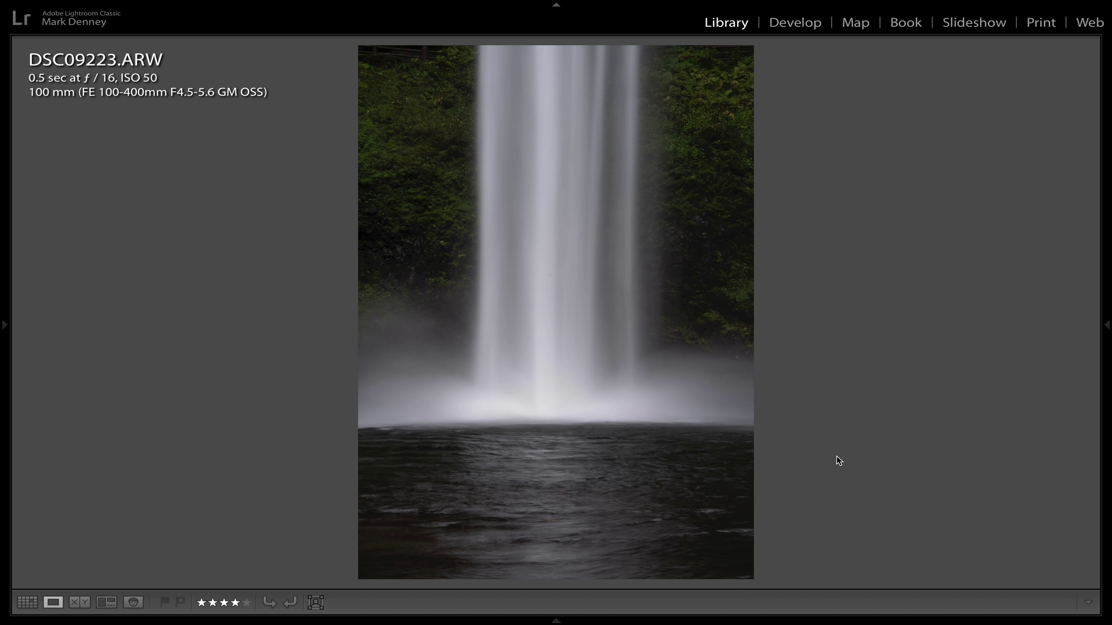
key("g")
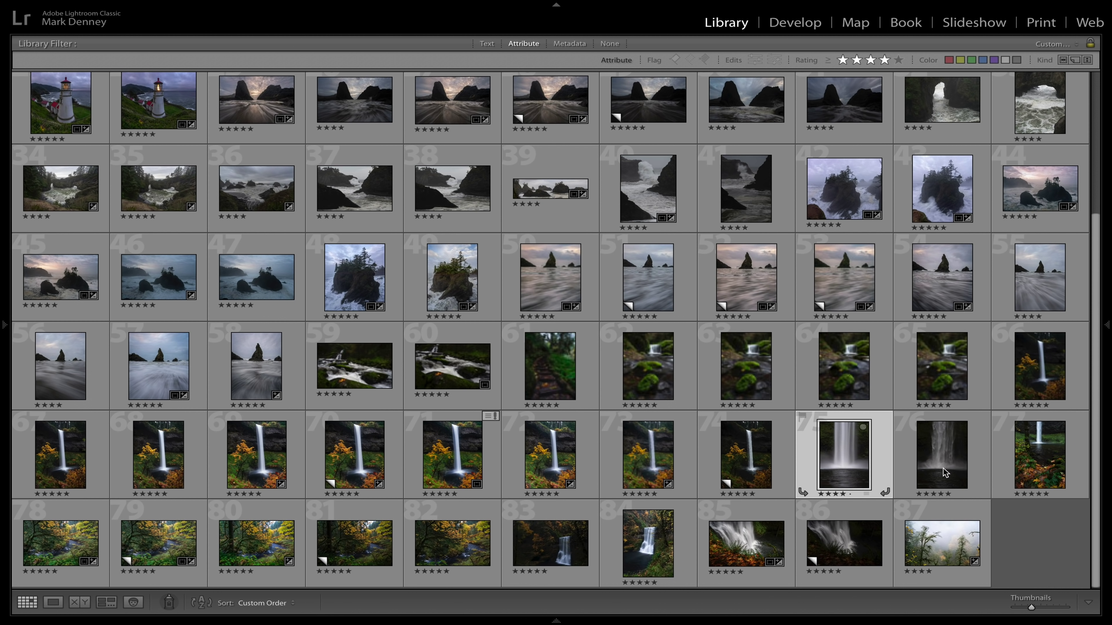
double_click(1033, 464)
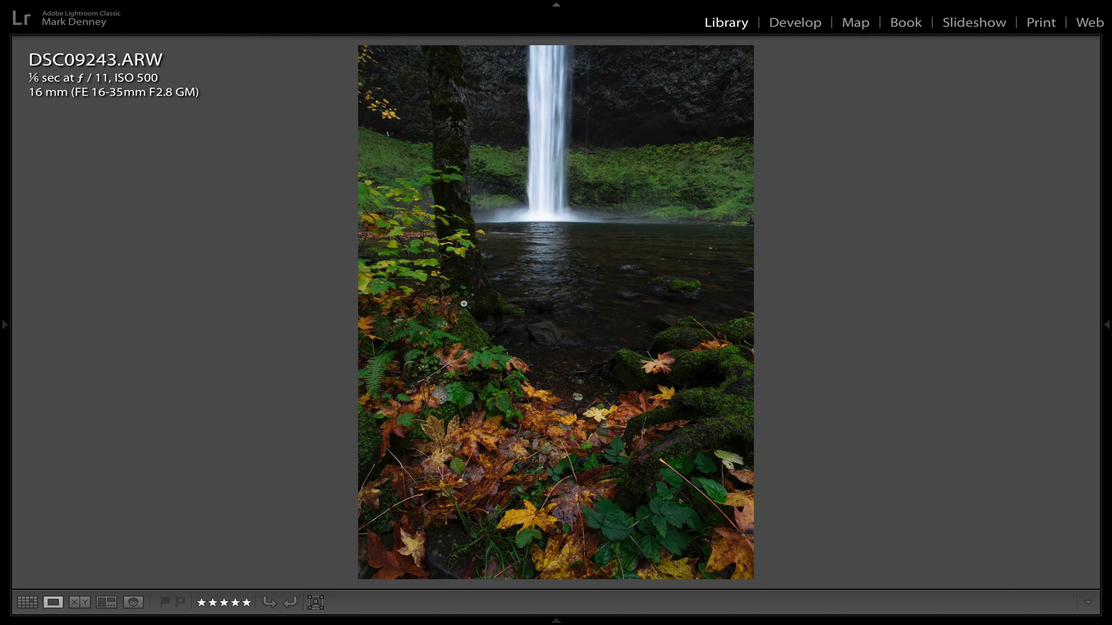
key("g")
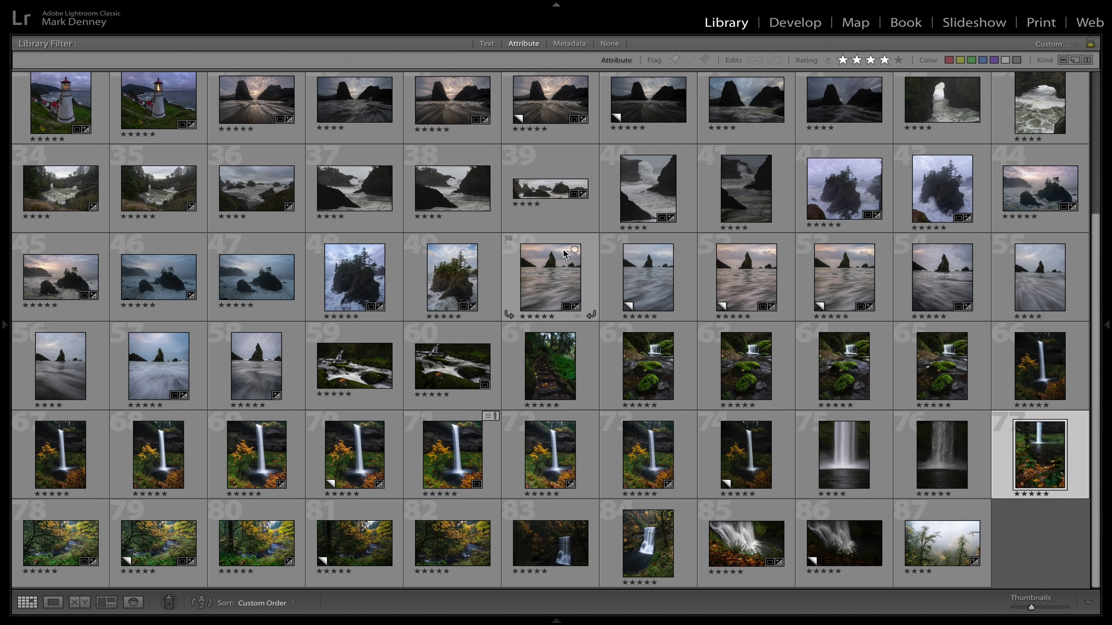
scroll(564, 253, "up", 5)
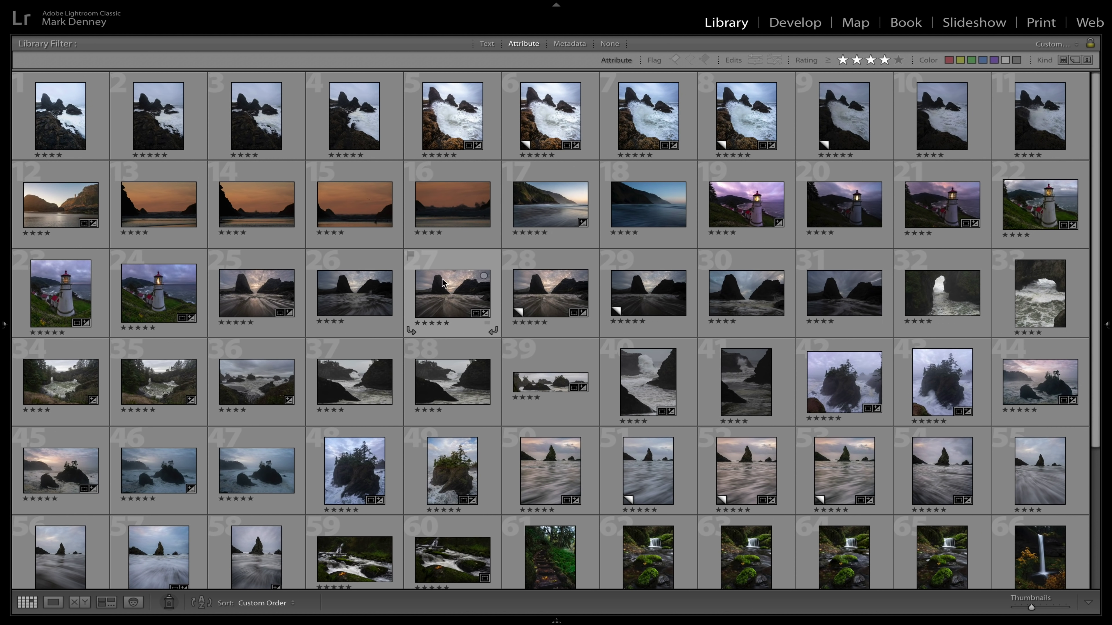
- Open DSC08554.ARW, inspect Copy 1 at 1:1 zoom, then move to the darker Copy 2
double_click(244, 302)
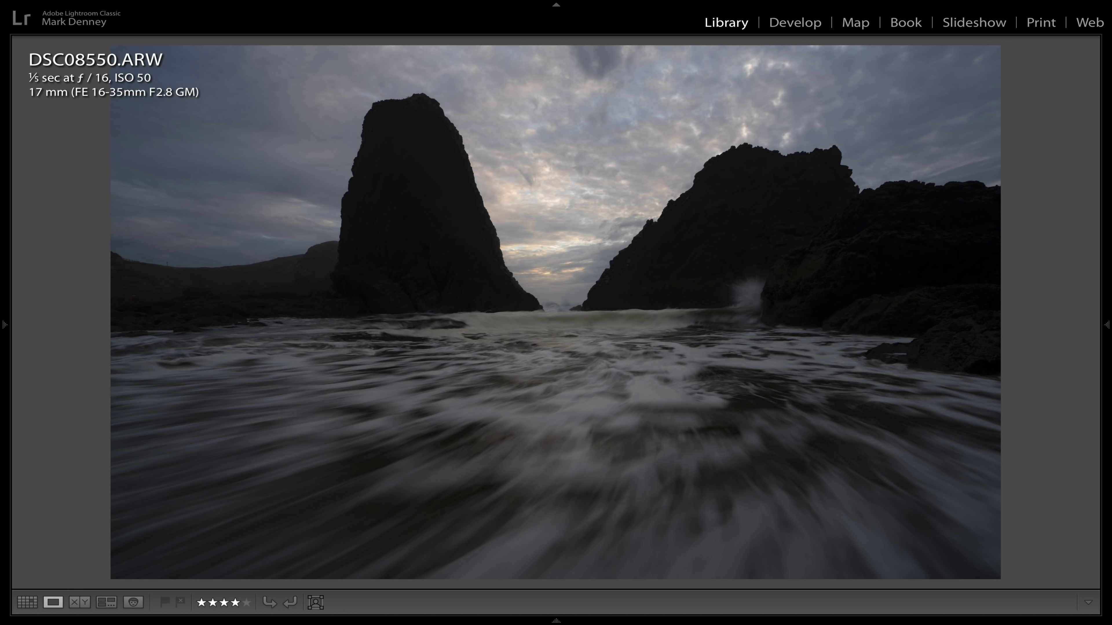
key("Right")
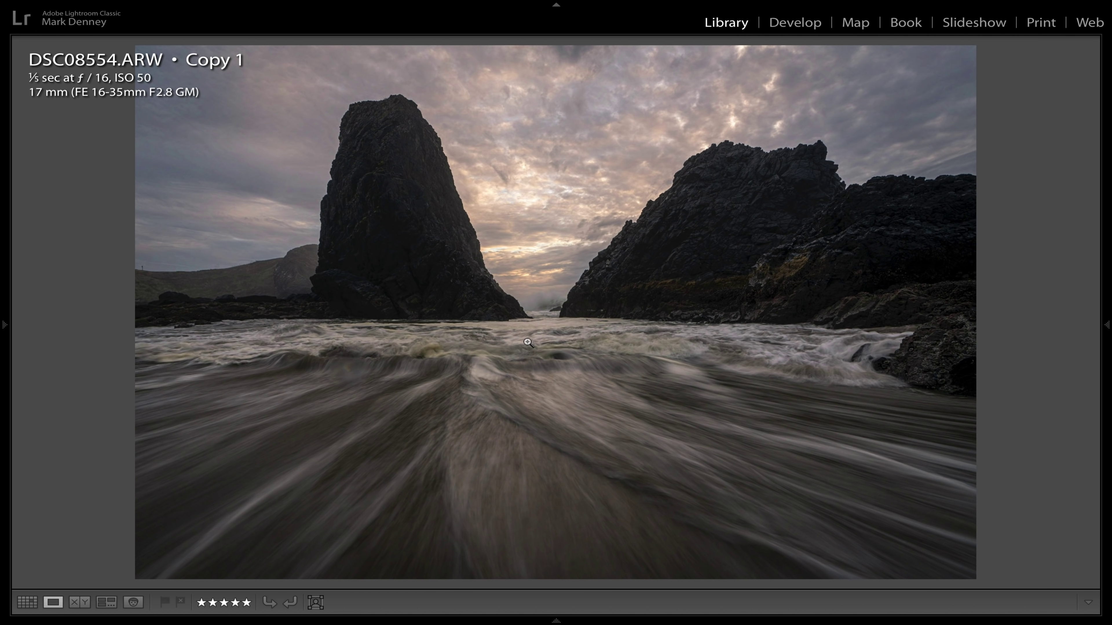
left_click(546, 305)
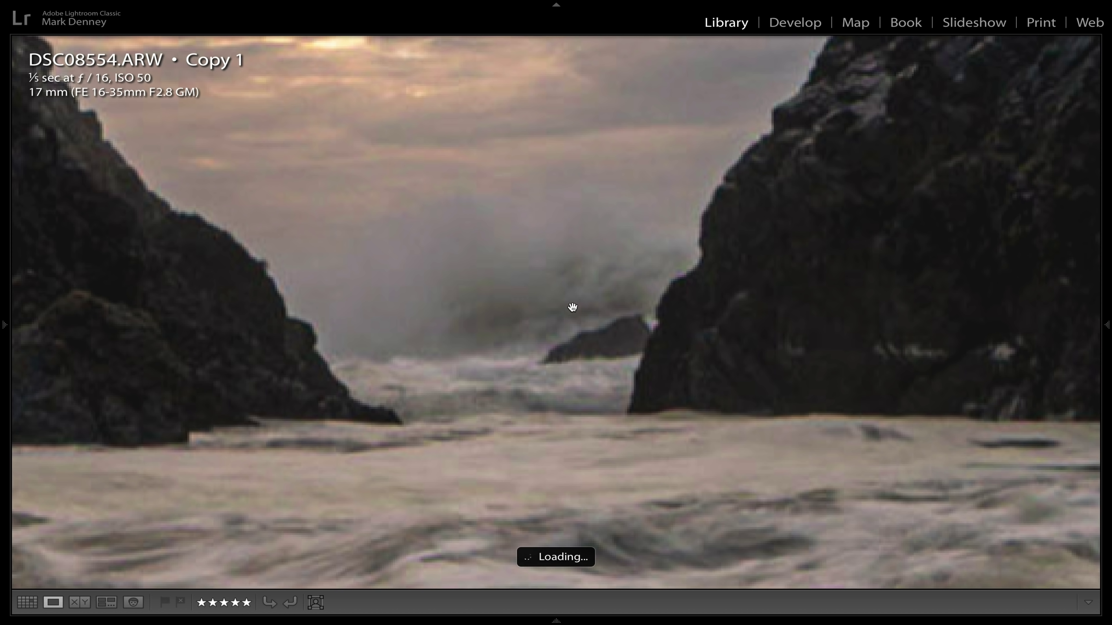
left_click(569, 308)
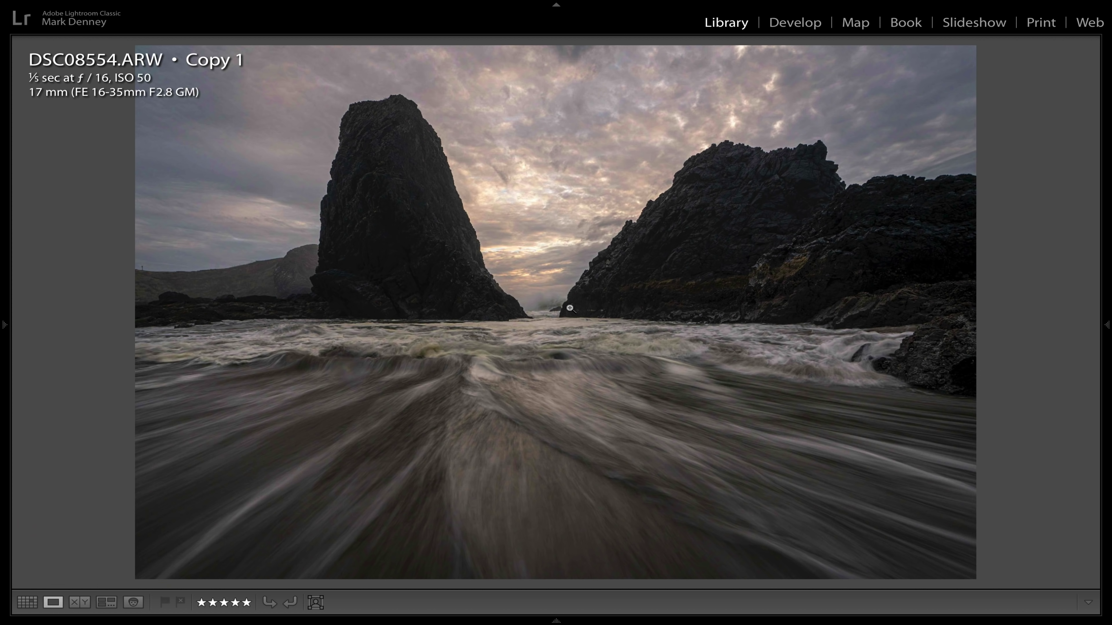
key("Right")
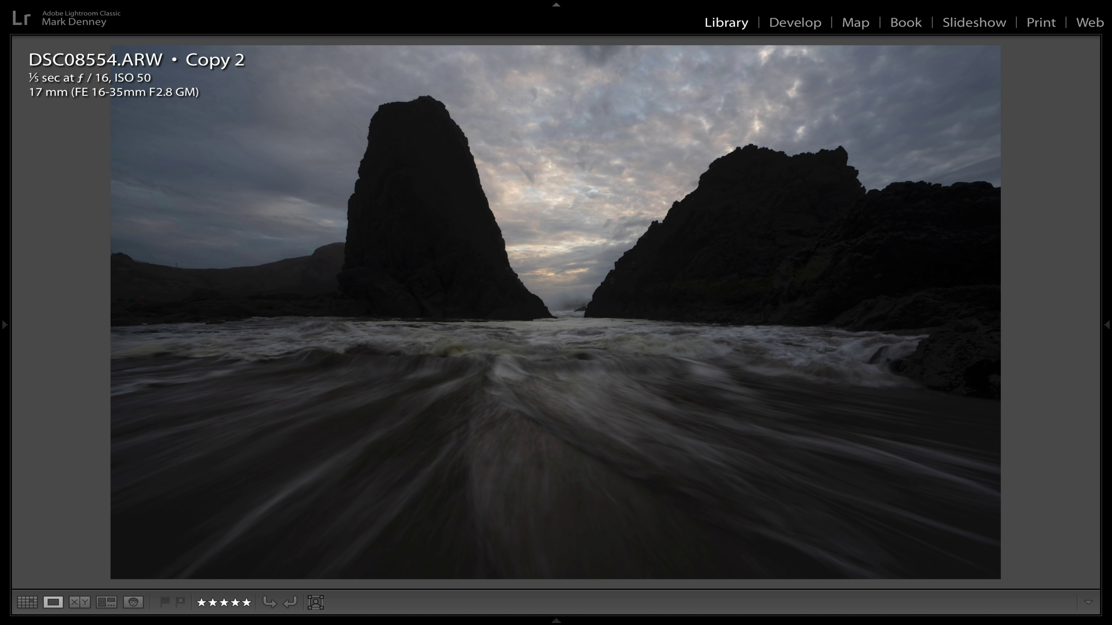
- In Develop, enable Sony profile corrections and Remove Chromatic Aberration, then enter Crop Overlay
left_click(810, 25)
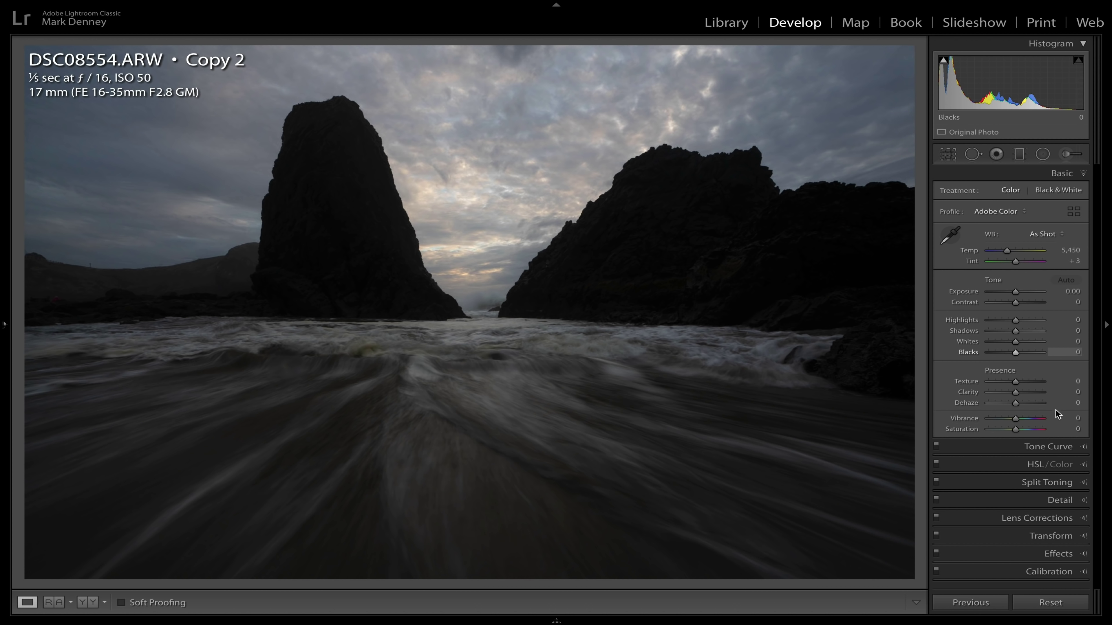
left_click(1050, 516)
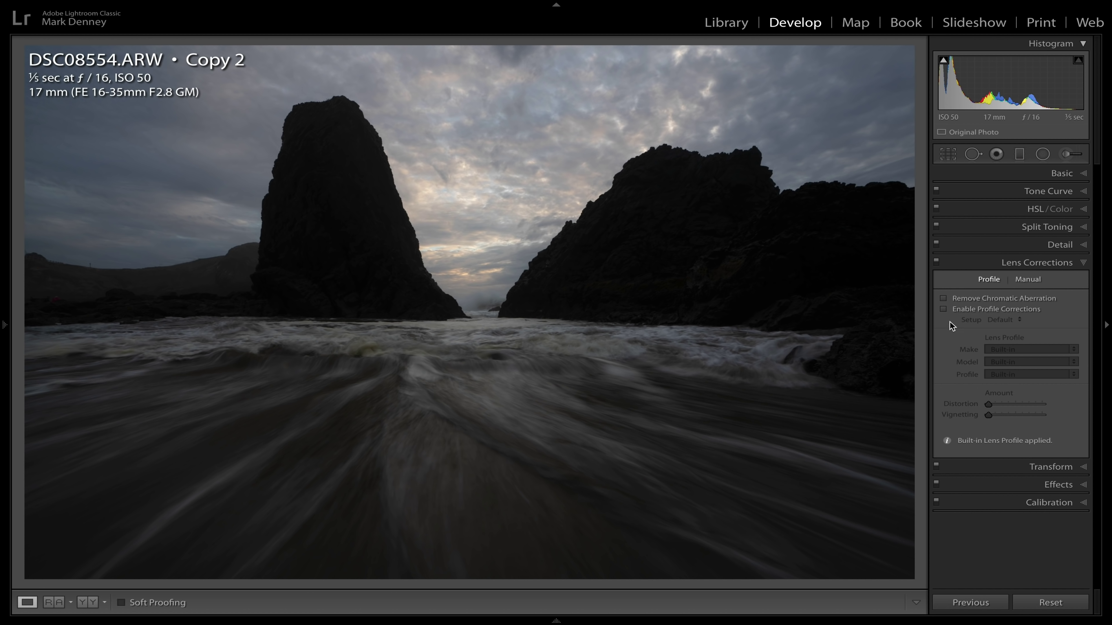
left_click(942, 309)
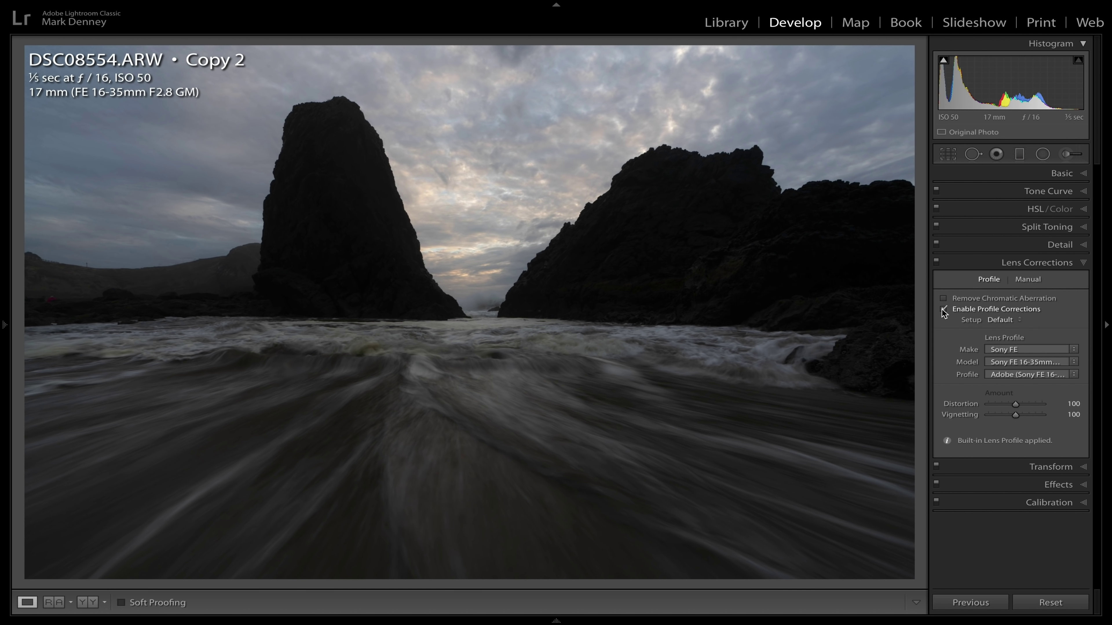
left_click(943, 309)
left_click(943, 309)
left_click(942, 299)
left_click(1069, 264)
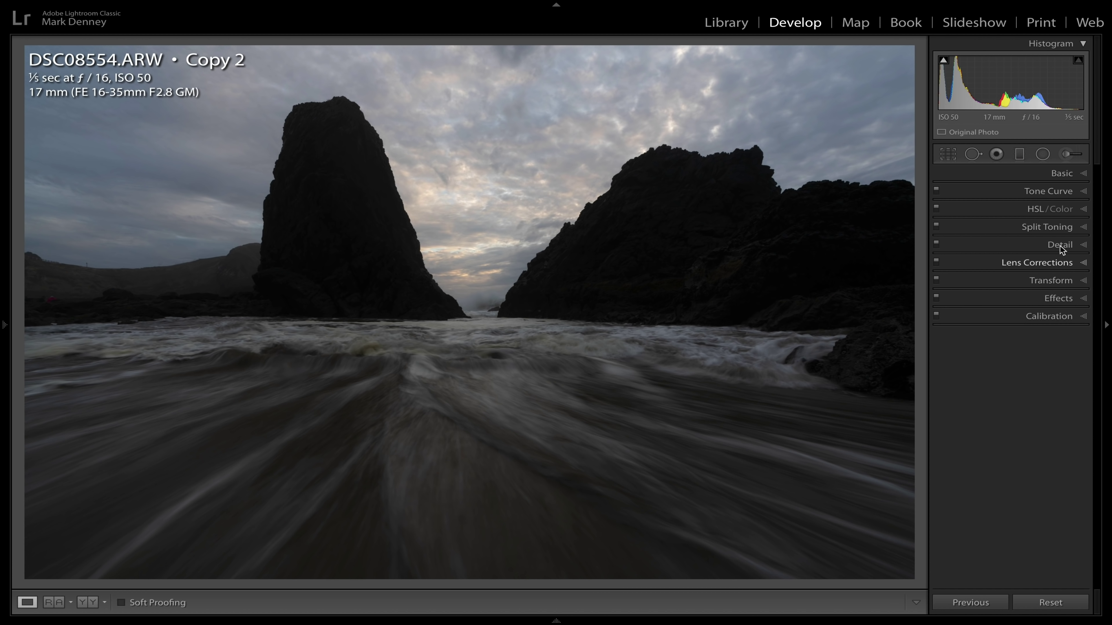
left_click(947, 154)
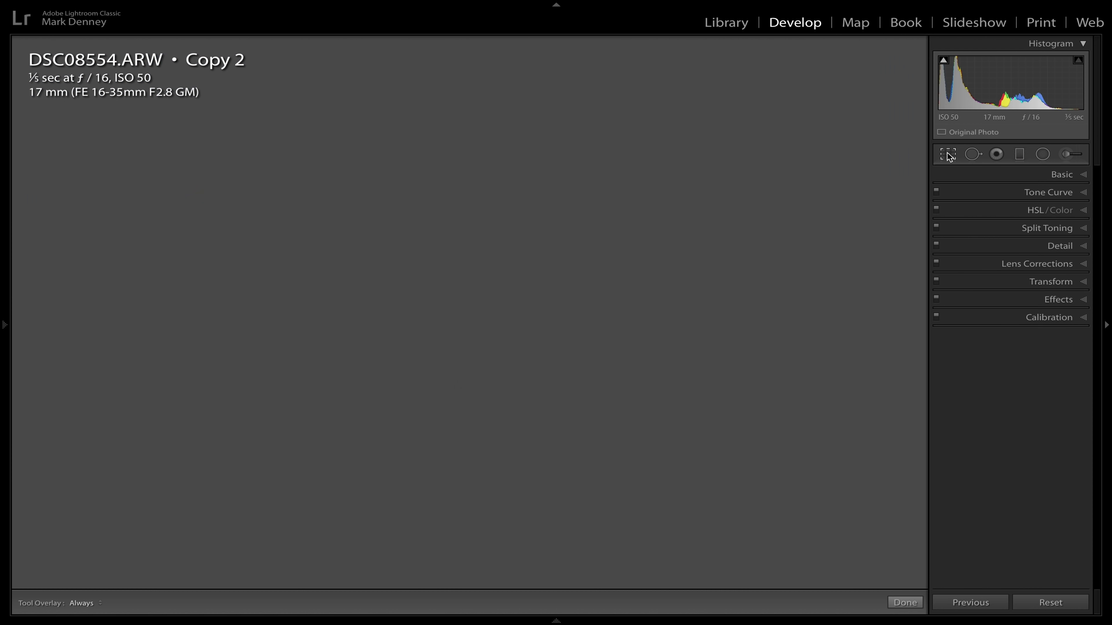
- Crop in from the left and reposition the photo within the crop frame
left_click_drag(23, 286, 49, 290)
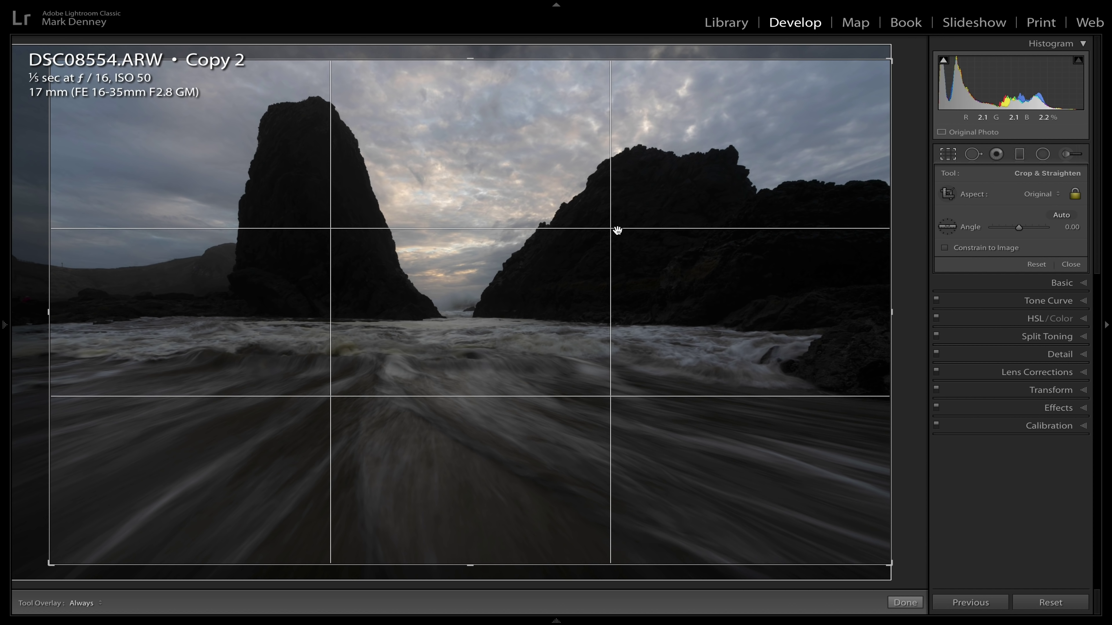
left_click_drag(542, 283, 539, 304)
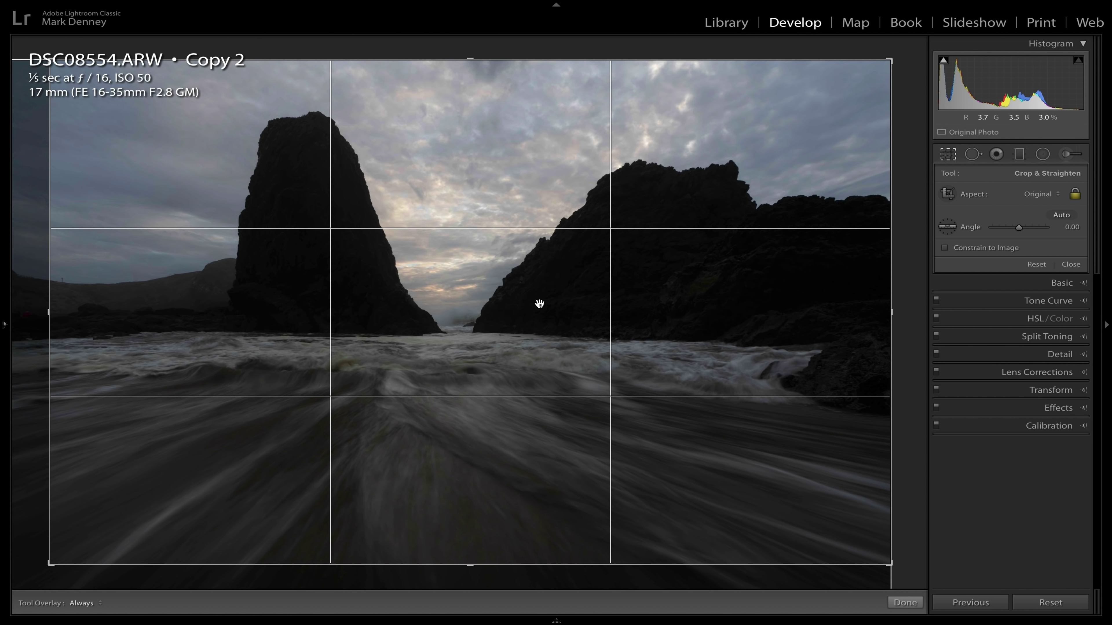
left_click_drag(539, 304, 539, 290)
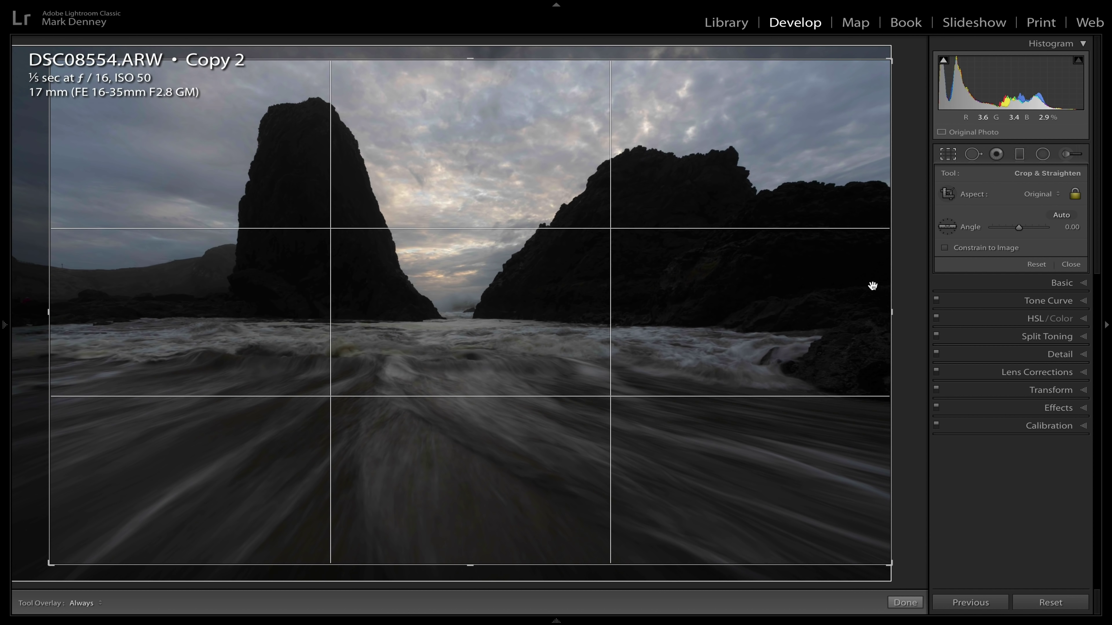
- Set the straightening angle to −0.40 and apply the crop
left_click(1076, 227)
key("Down")
key("Down")
key("Down")
key("Down")
key("Down")
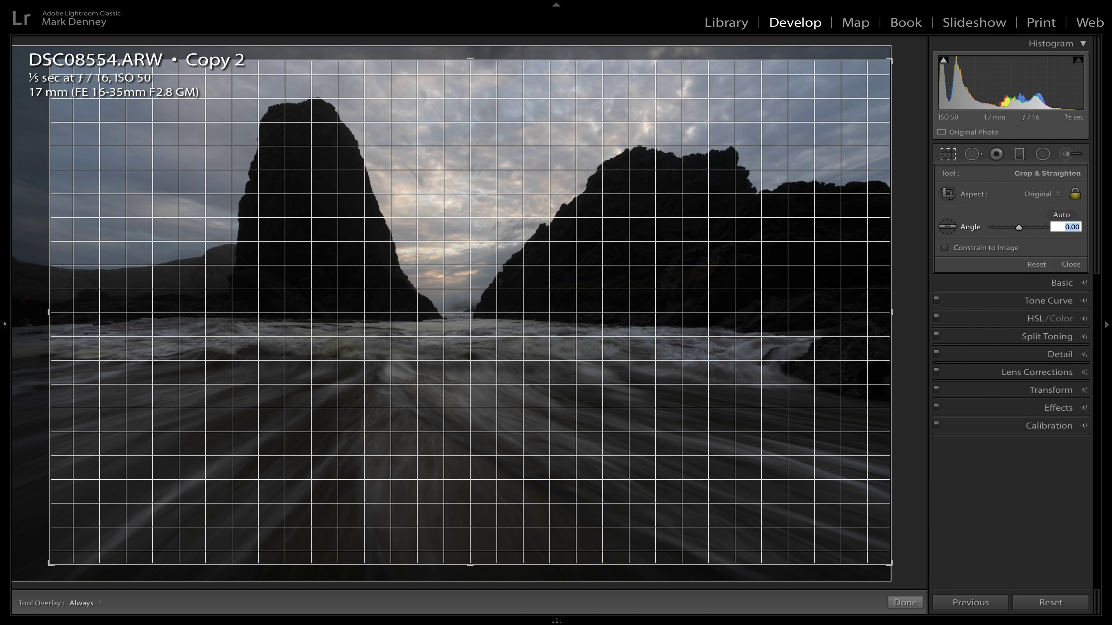
key("Down")
key("Up")
key("Up")
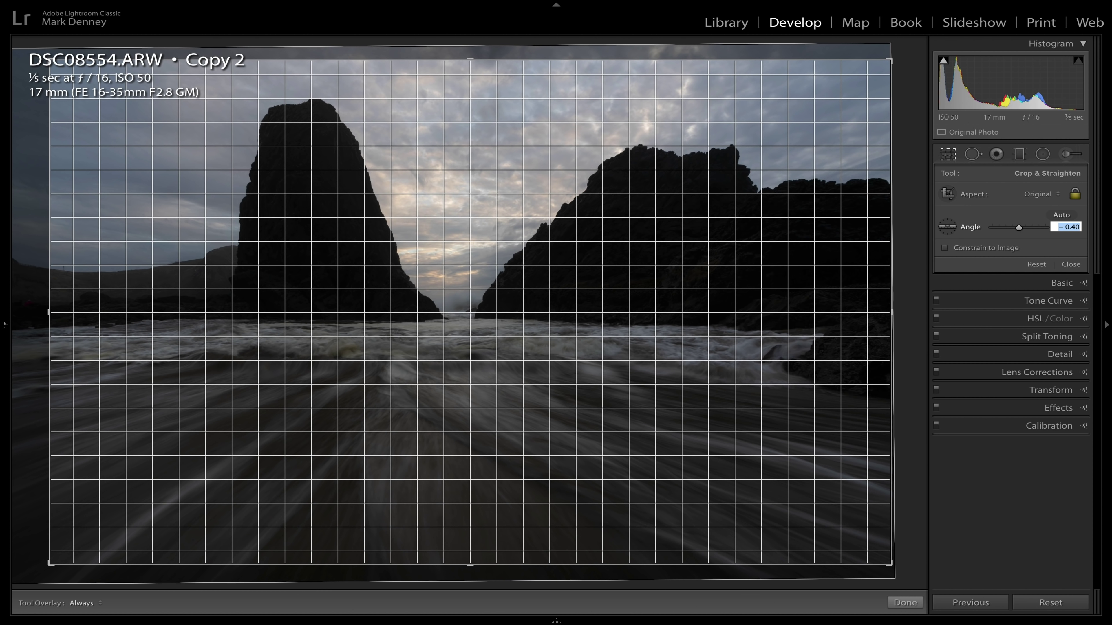
left_click(1073, 265)
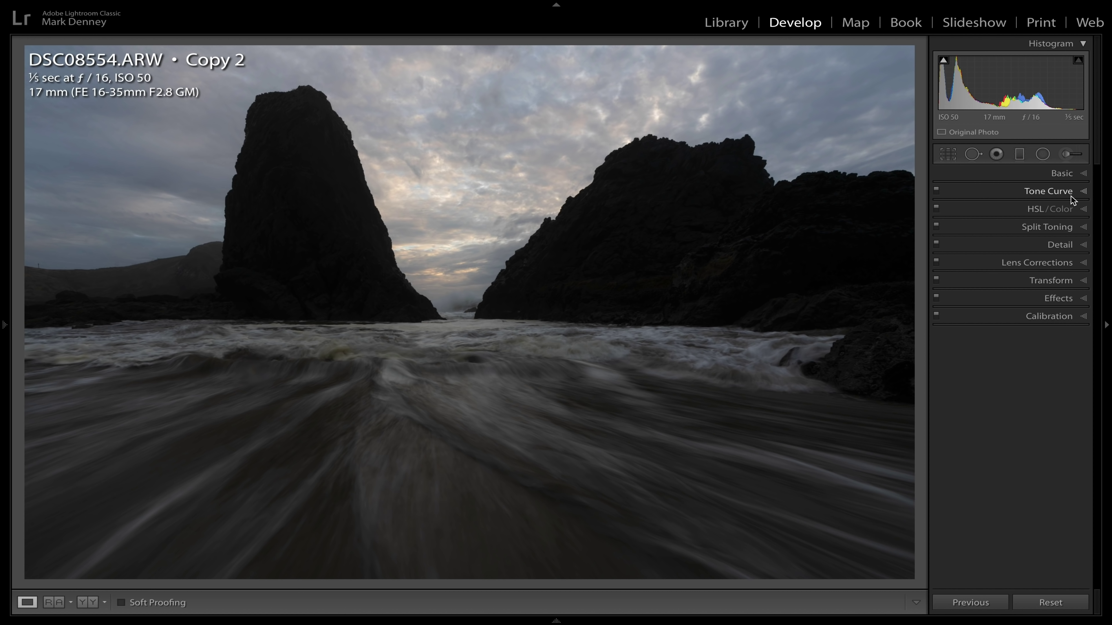
- Set Exposure +0.85, Shadows +58, Whites +13, Blacks −16, Texture +40, Clarity +10, Vibrance +15
left_click(1071, 177)
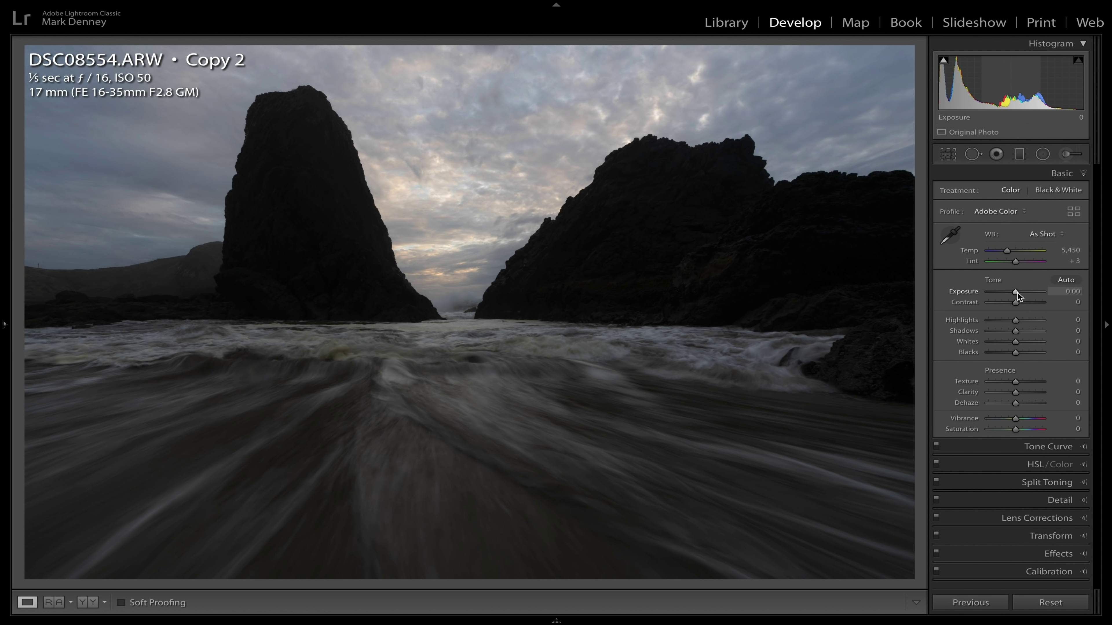
left_click_drag(1017, 292, 993, 319)
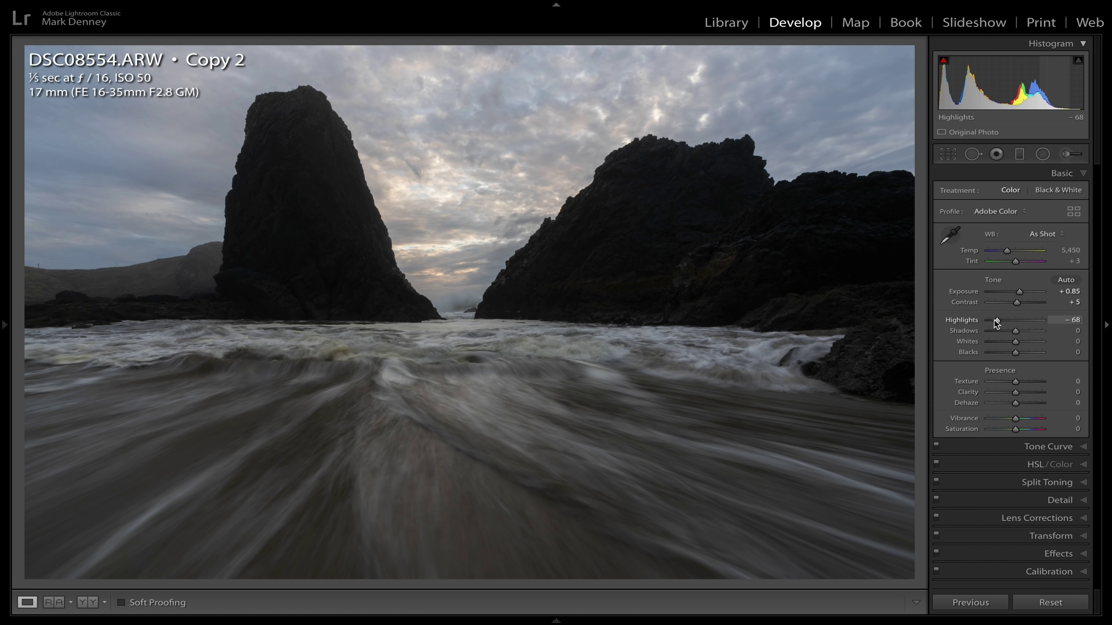
mouse_move(1014, 331)
left_mouse_down()
mouse_move(1043, 332)
mouse_move(1030, 333)
left_mouse_up()
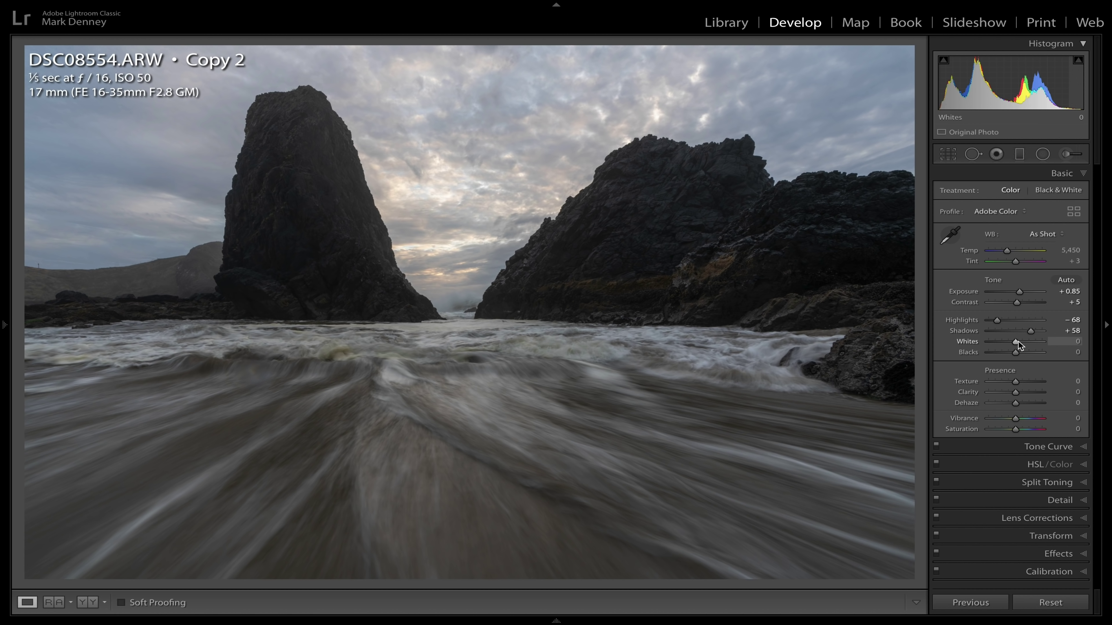
left_click_drag(1017, 341, 1021, 340)
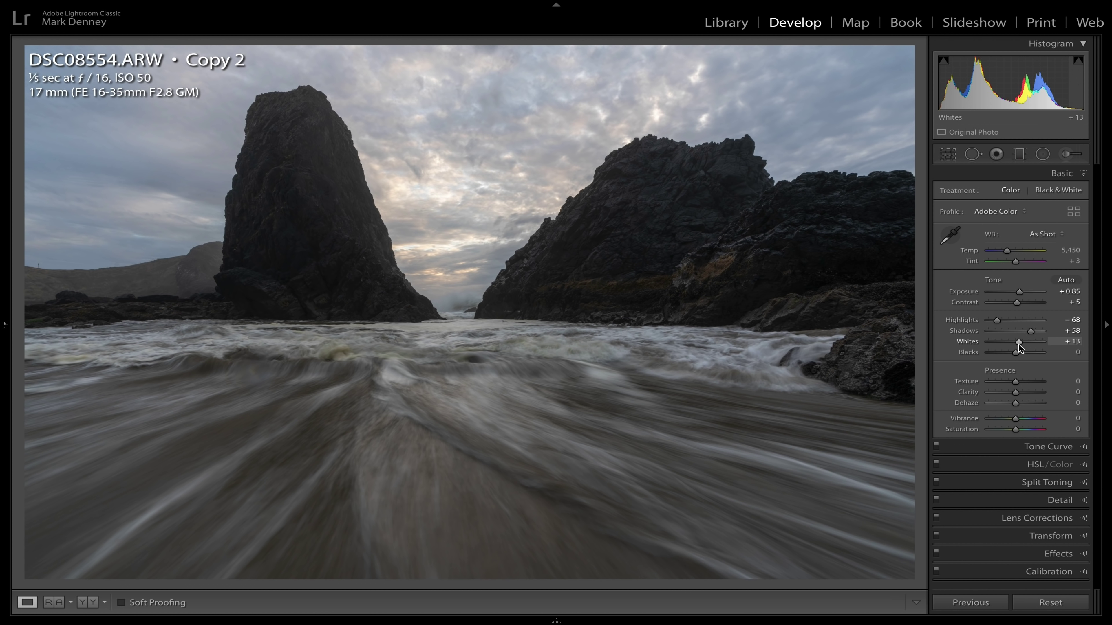
left_click_drag(1016, 351, 1011, 351)
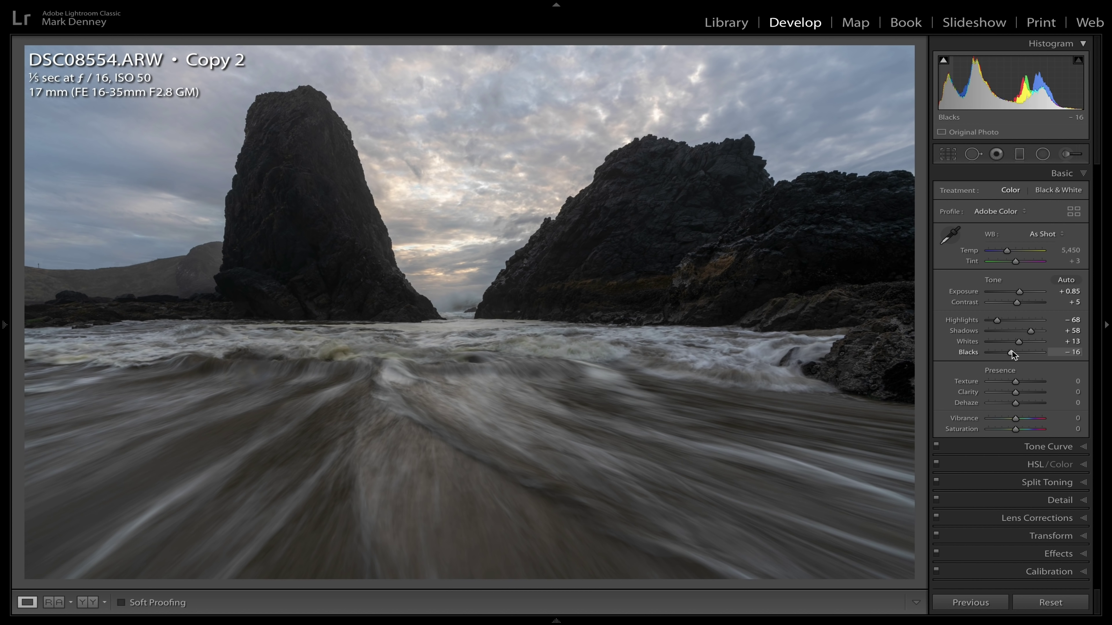
left_click_drag(1013, 381, 1021, 382)
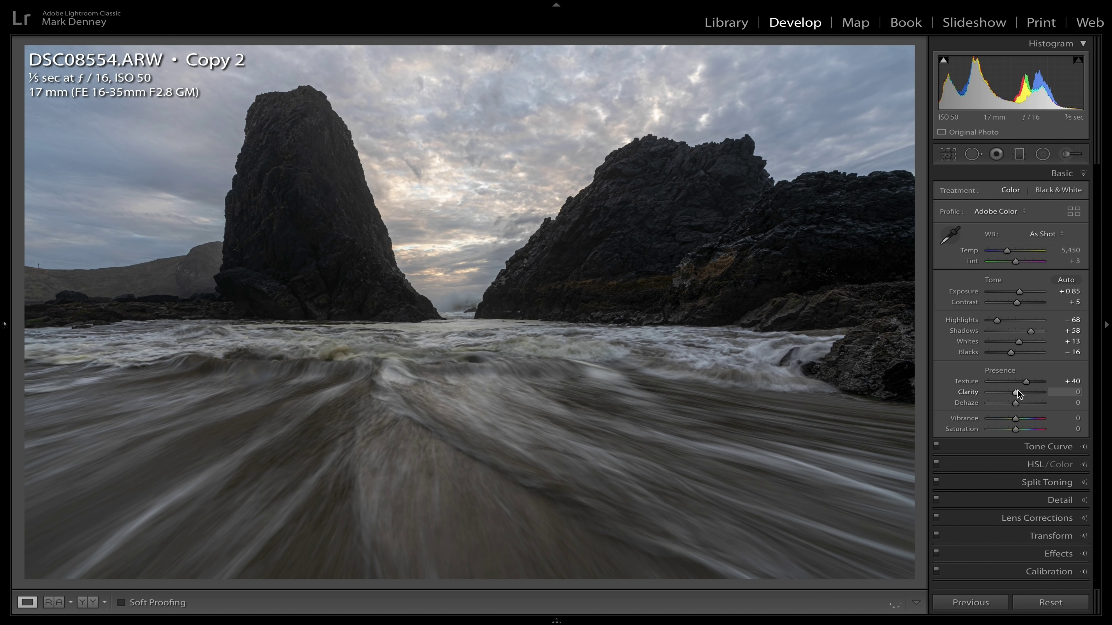
left_click_drag(1015, 392, 1018, 392)
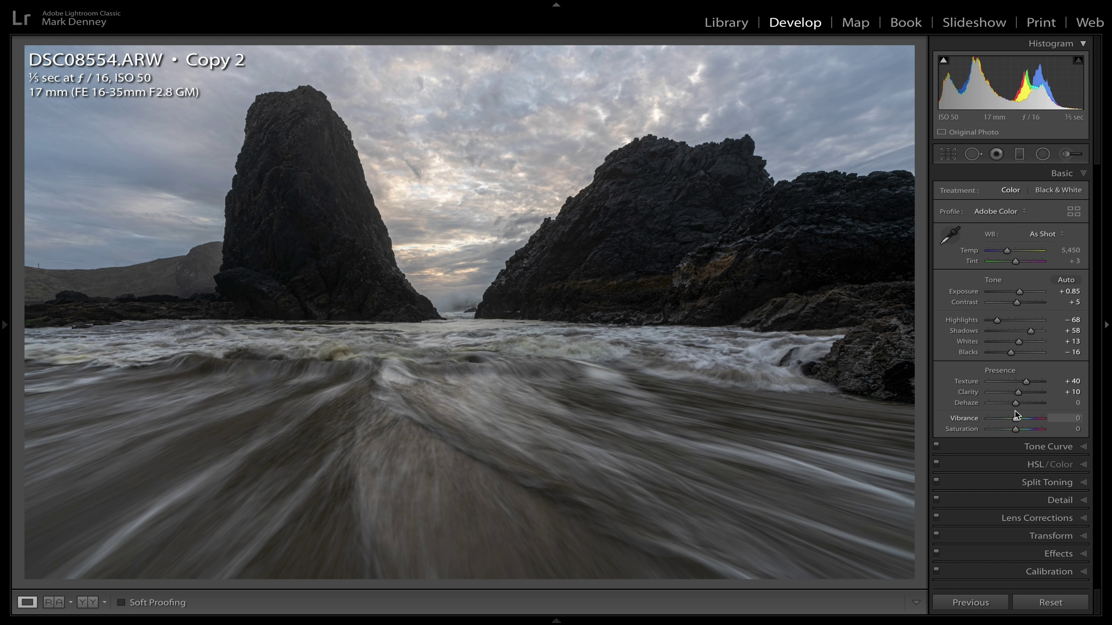
left_click_drag(1017, 420, 1020, 421)
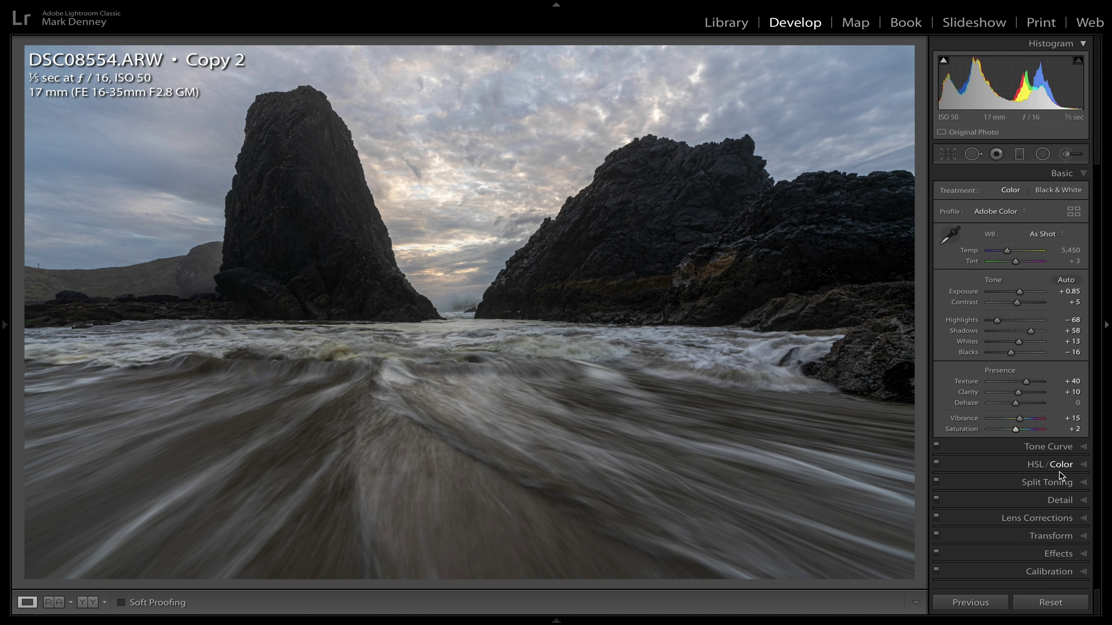
- Tint the highlights with the tan swatch (Hue 37, Saturation 22) and compare split toning off and on
left_click(1084, 483)
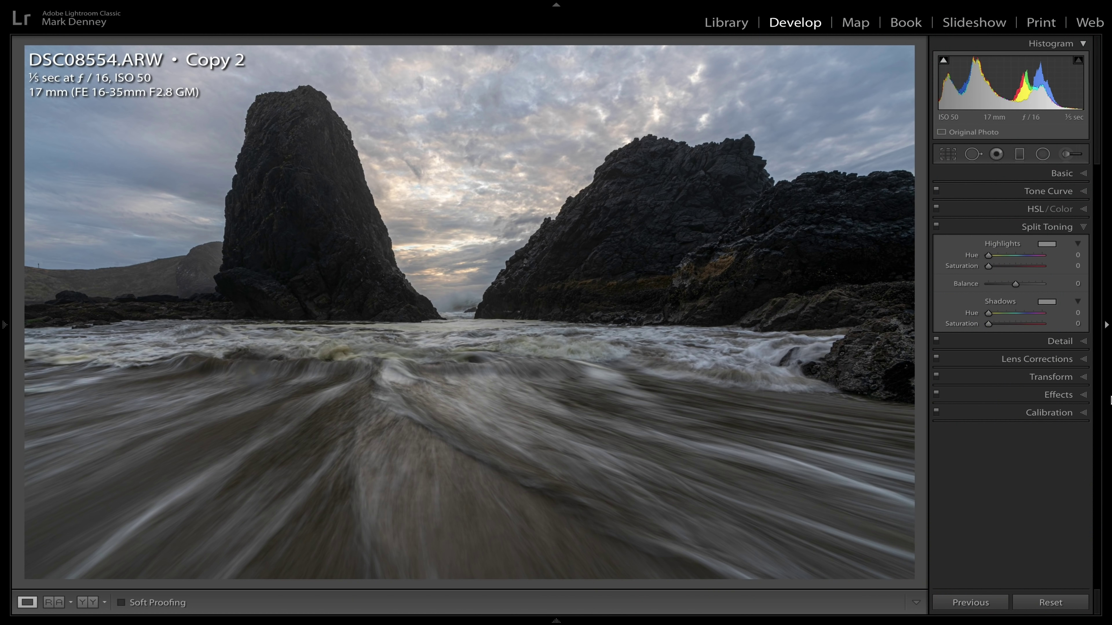
left_click(1050, 244)
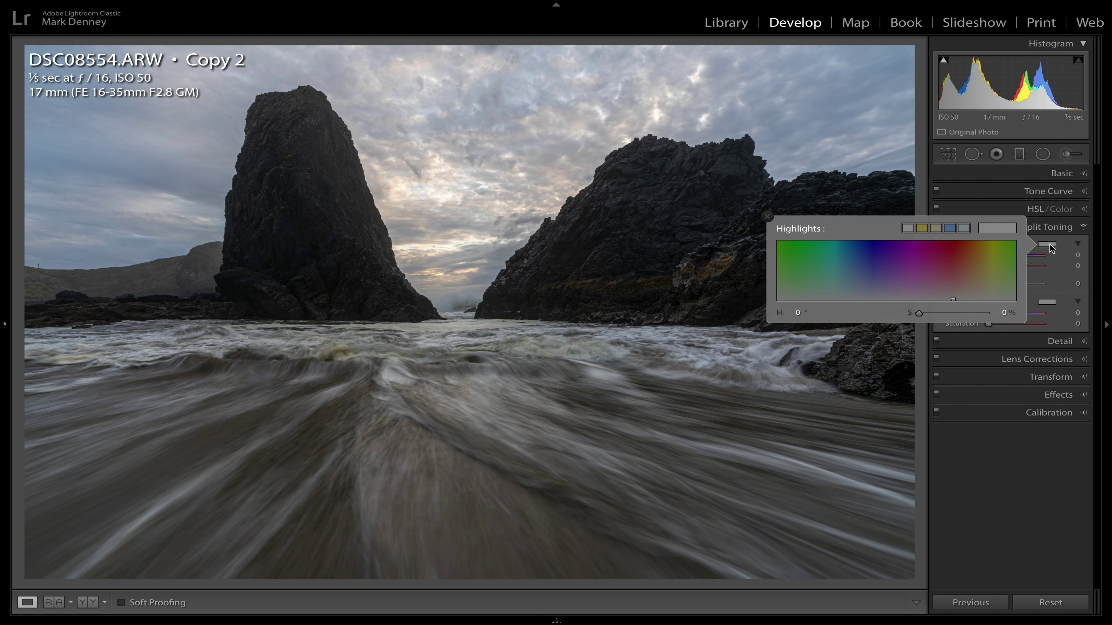
left_click(936, 227)
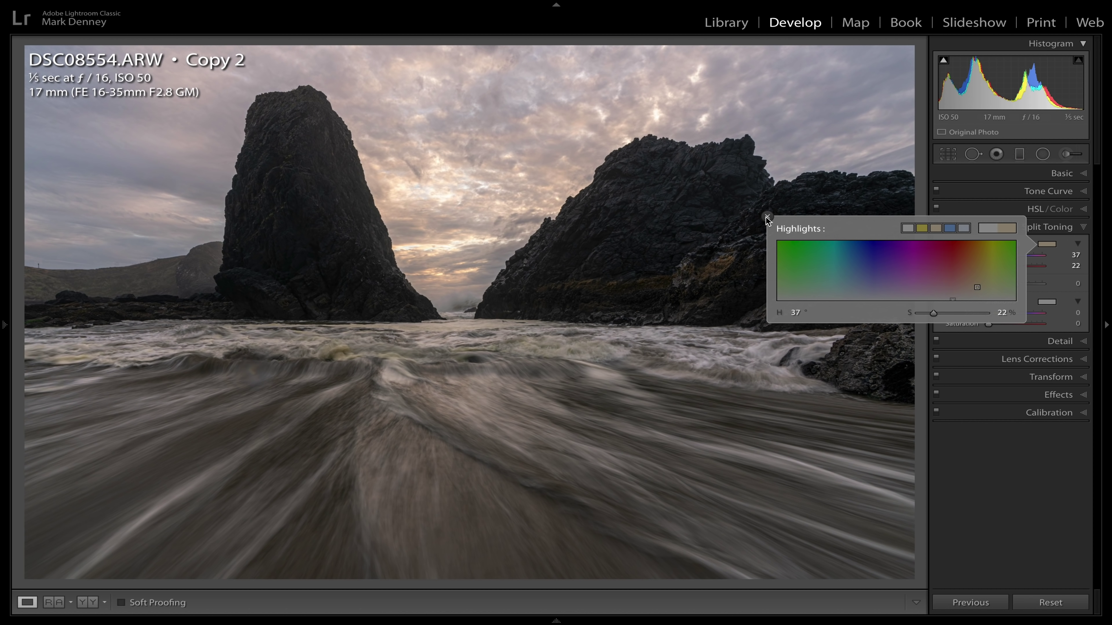
left_click(766, 216)
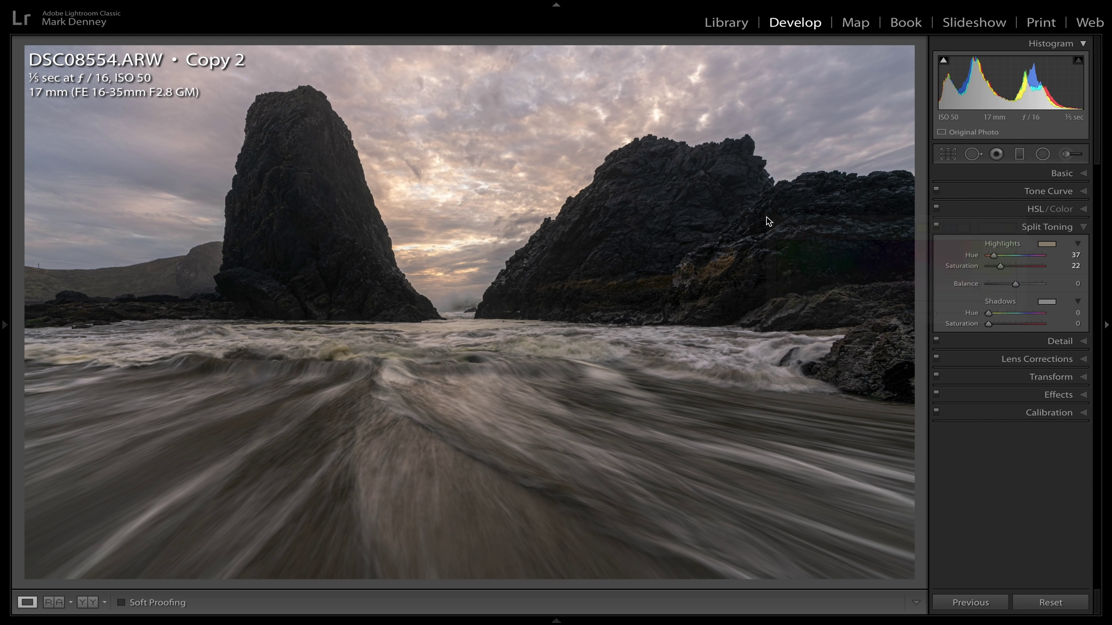
left_click(936, 226)
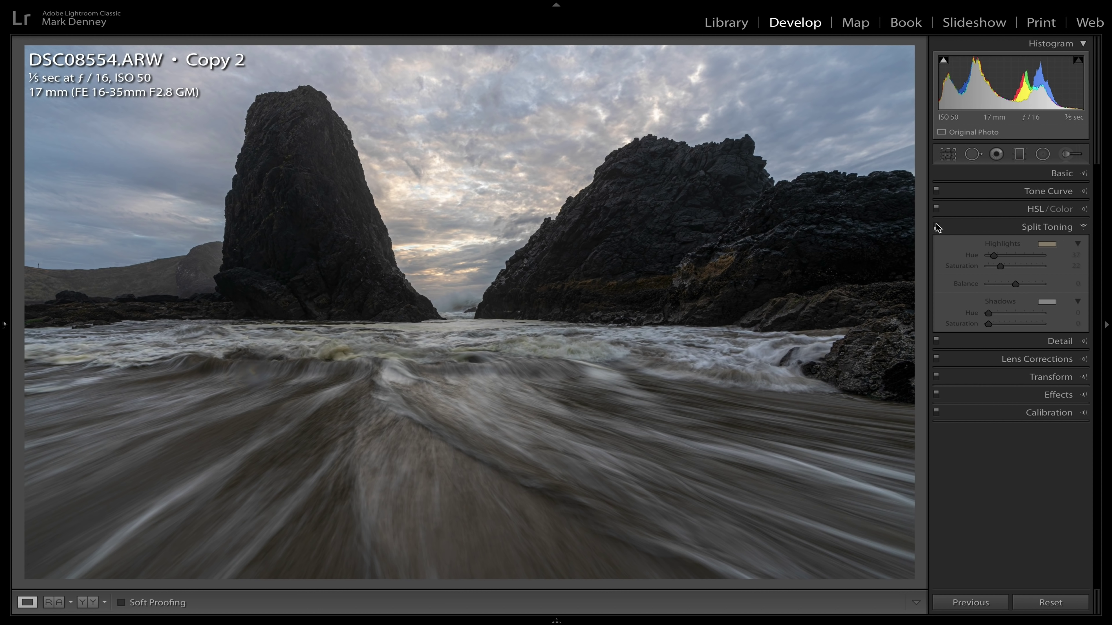
left_click(936, 227)
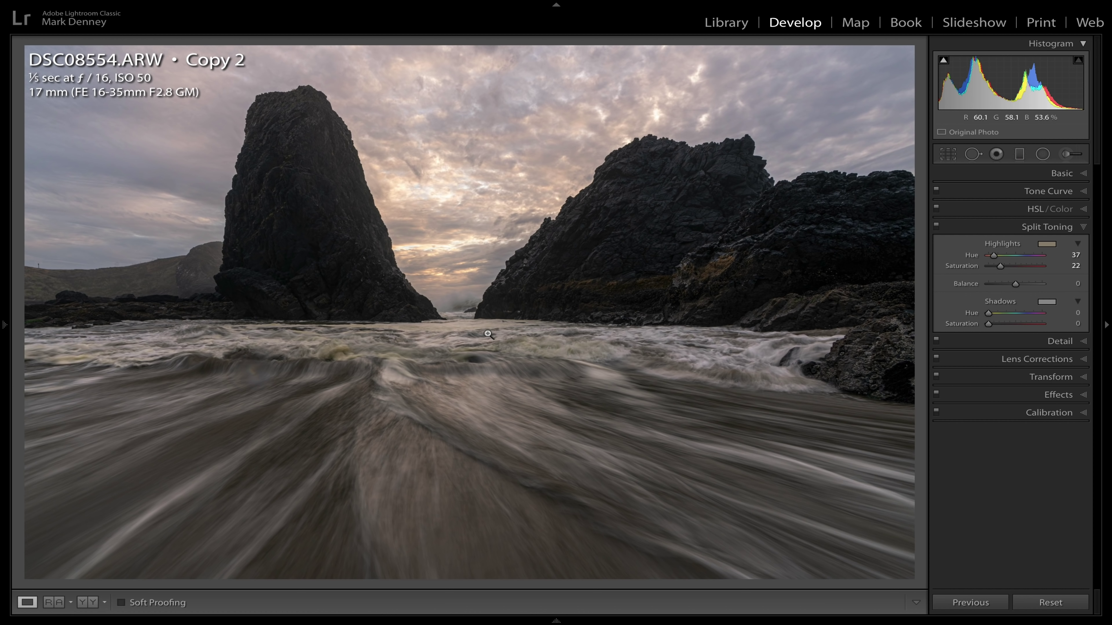
- Set the Effects panel's post-crop vignette Amount to −20
left_click(1085, 229)
left_click(1081, 298)
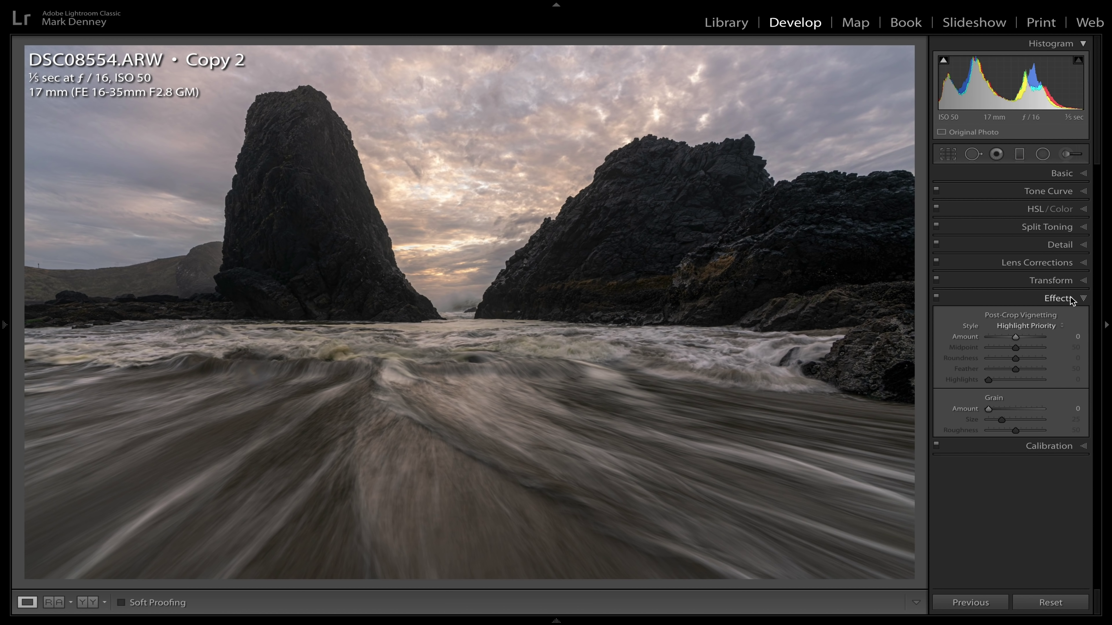
left_click(1077, 336)
type("-20")
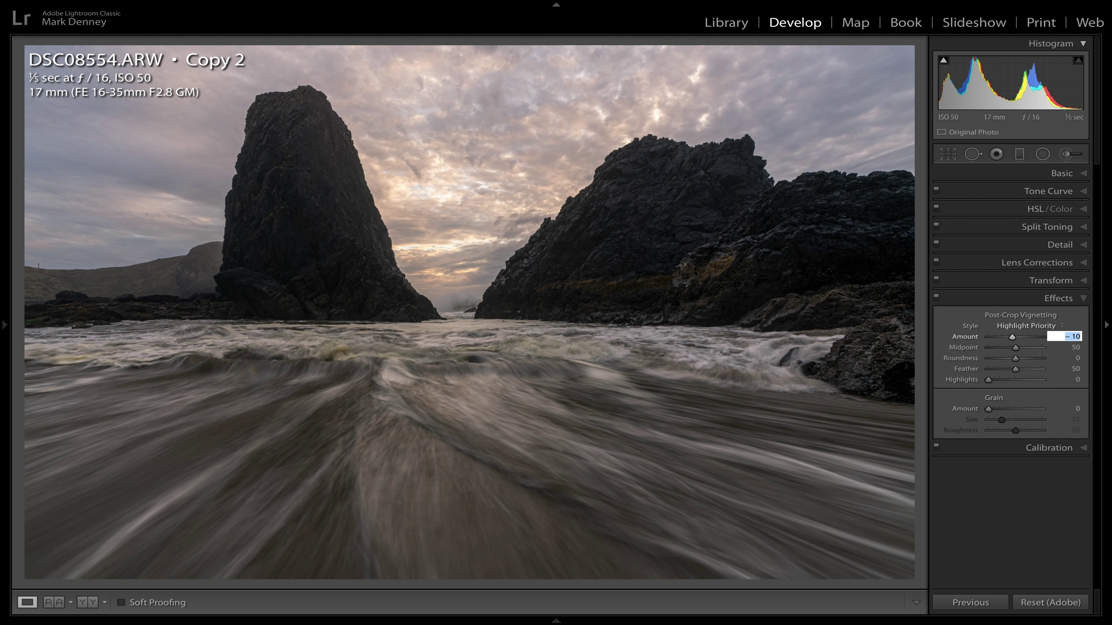
key("Return")
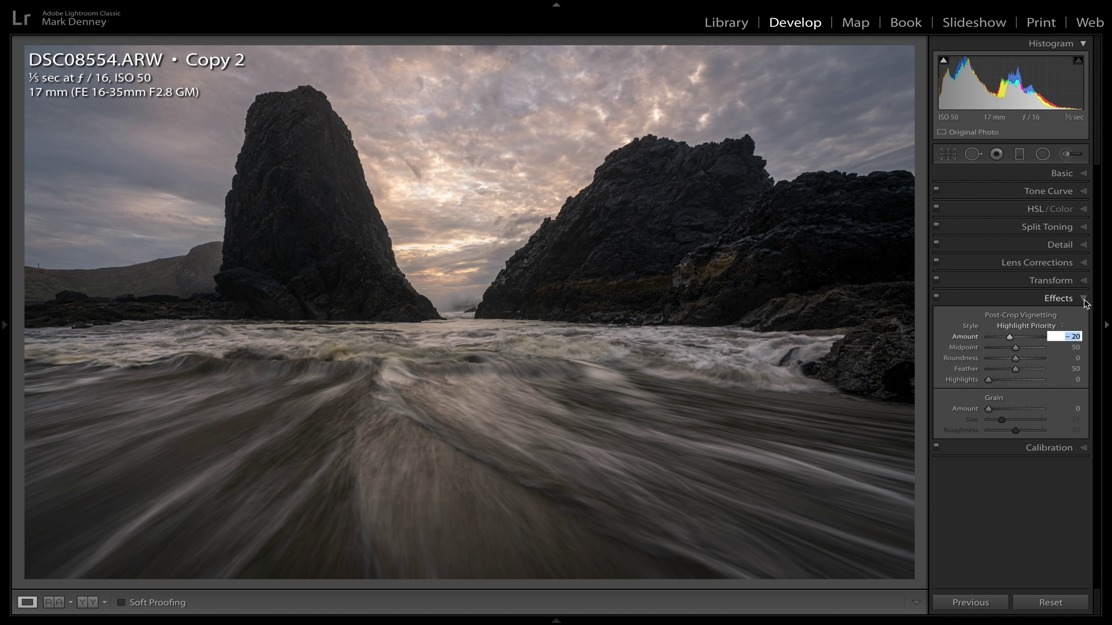
left_click(1084, 301)
- Raise Exposure in the Basic panel from +0.85 to +0.90
left_click(1063, 173)
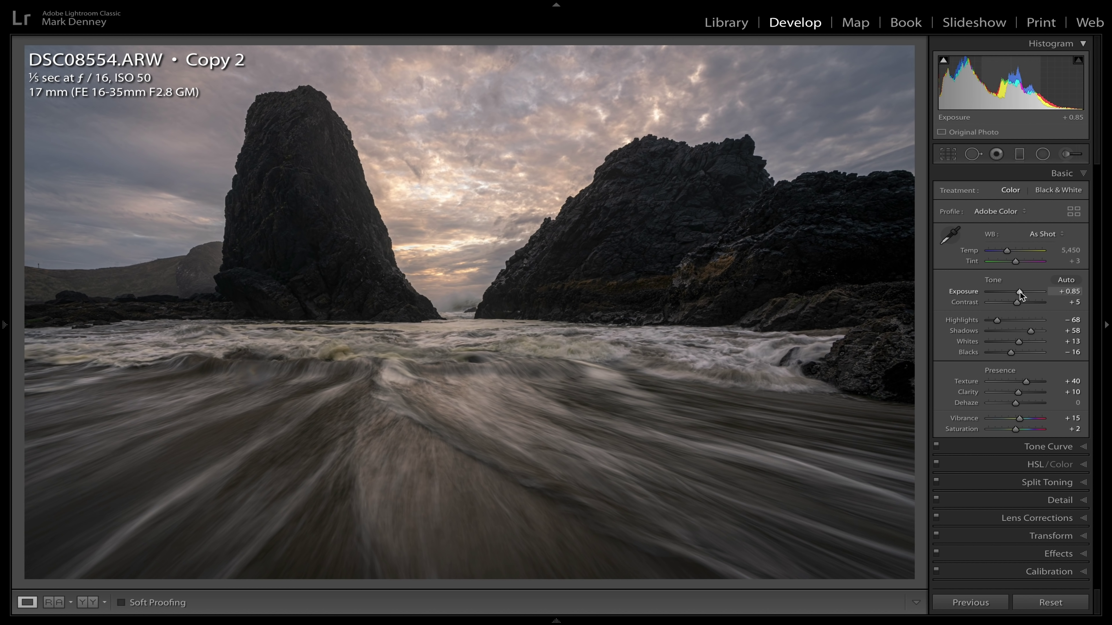
left_click_drag(1020, 295, 1021, 296)
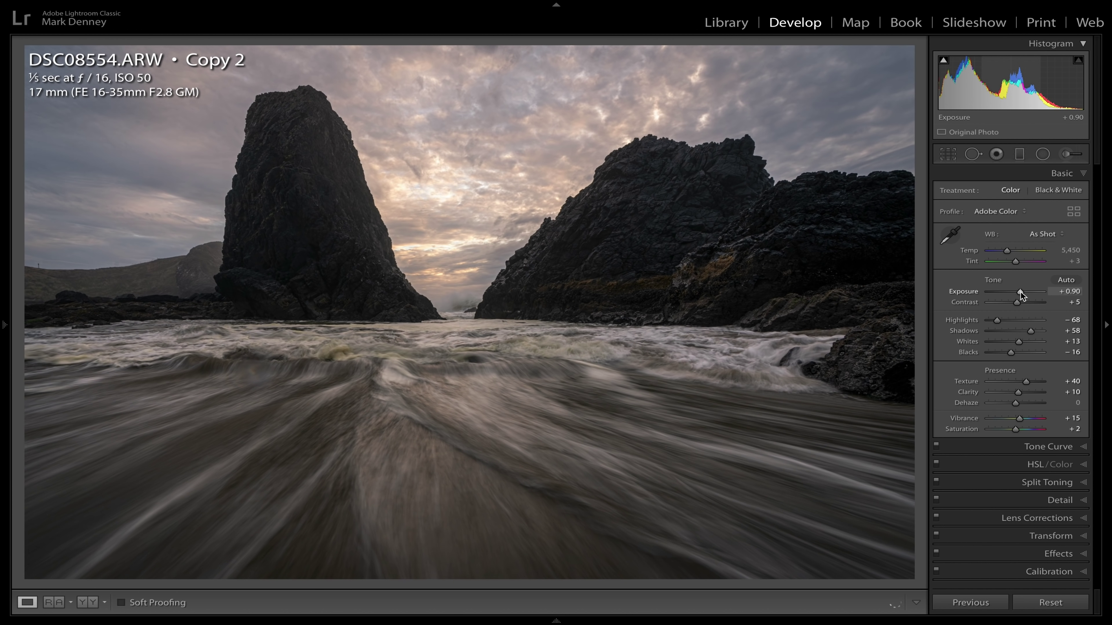
key("XF86MonBrightnessUp")
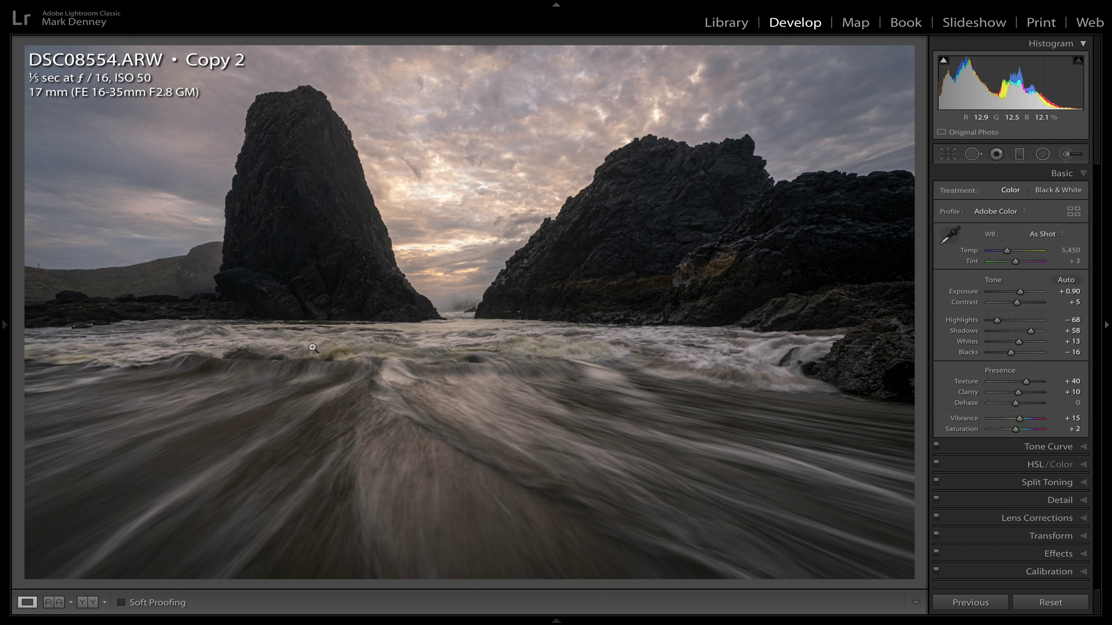
- Switch to the Library grid and open DSC09010.ARW Copy 1 full-size
left_click(724, 23)
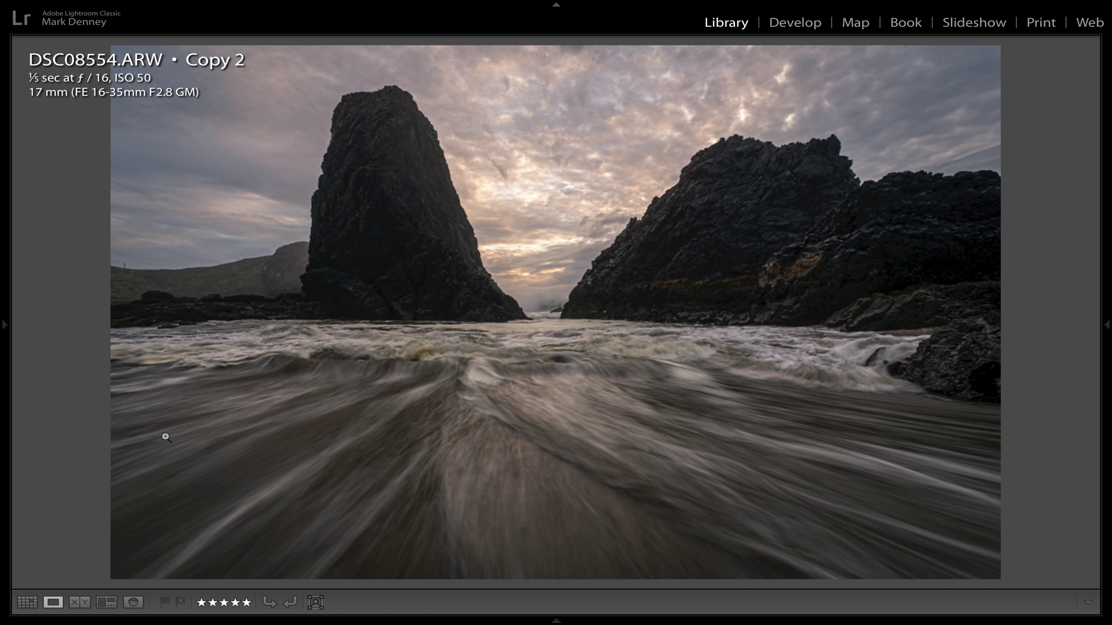
left_click(27, 602)
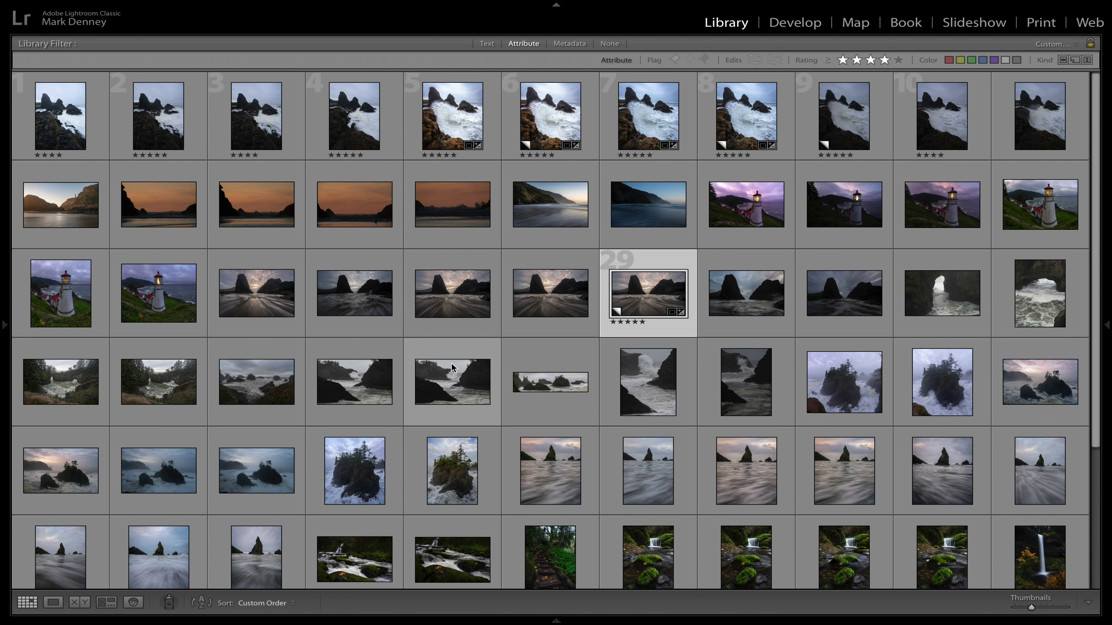
scroll(451, 362, "down", 2)
scroll(451, 362, "down", 2)
double_click(744, 349)
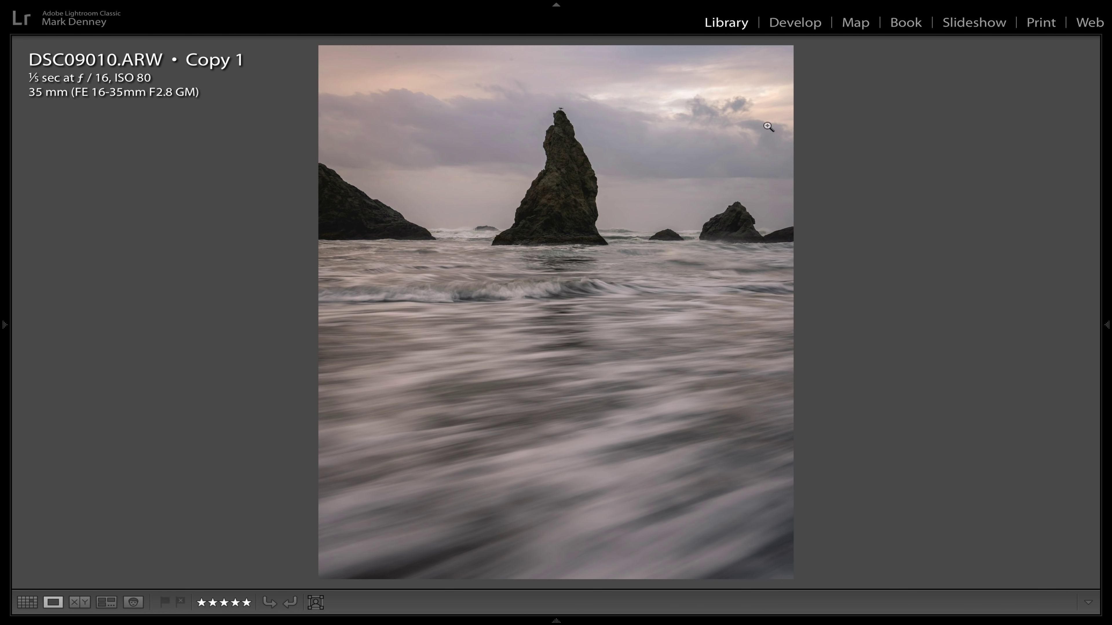
- Zoom in to inspect the gull atop the rock, then return to the full-photo view
left_click(559, 114)
left_click_drag(561, 112, 556, 234)
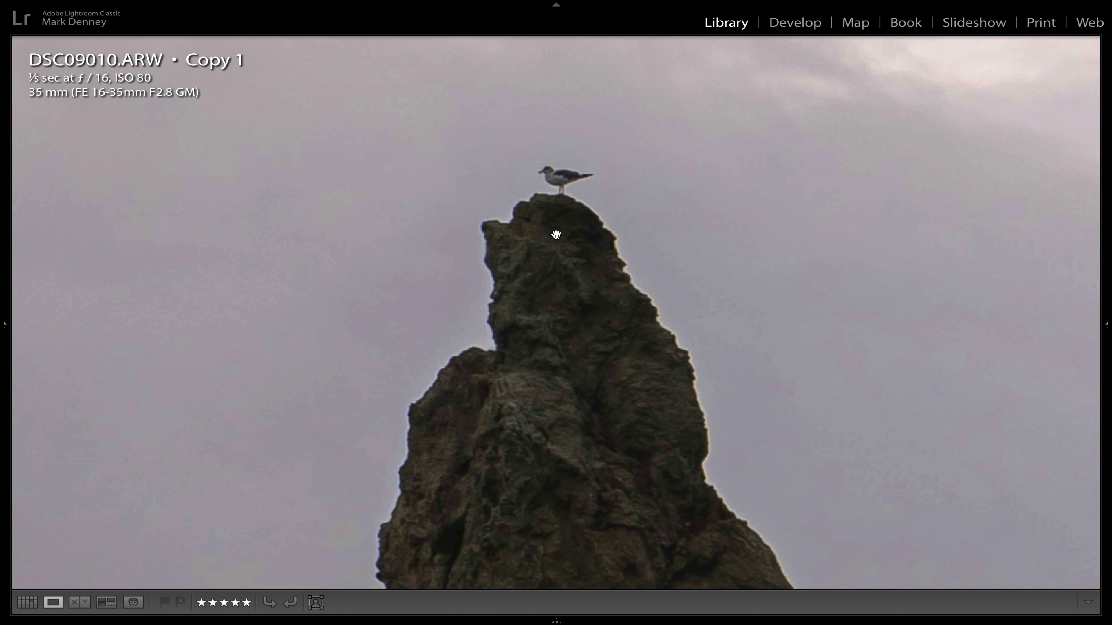
left_click(545, 210)
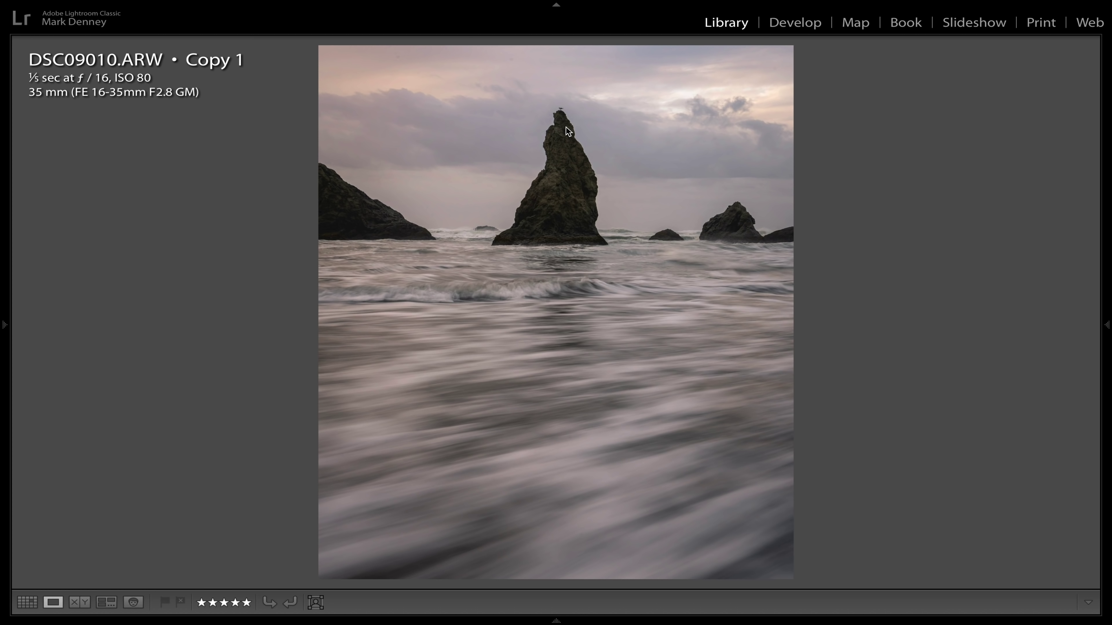
- Step through the filmstrip to show DSC09010.ARW Copy 3 in Loupe view
key("Right")
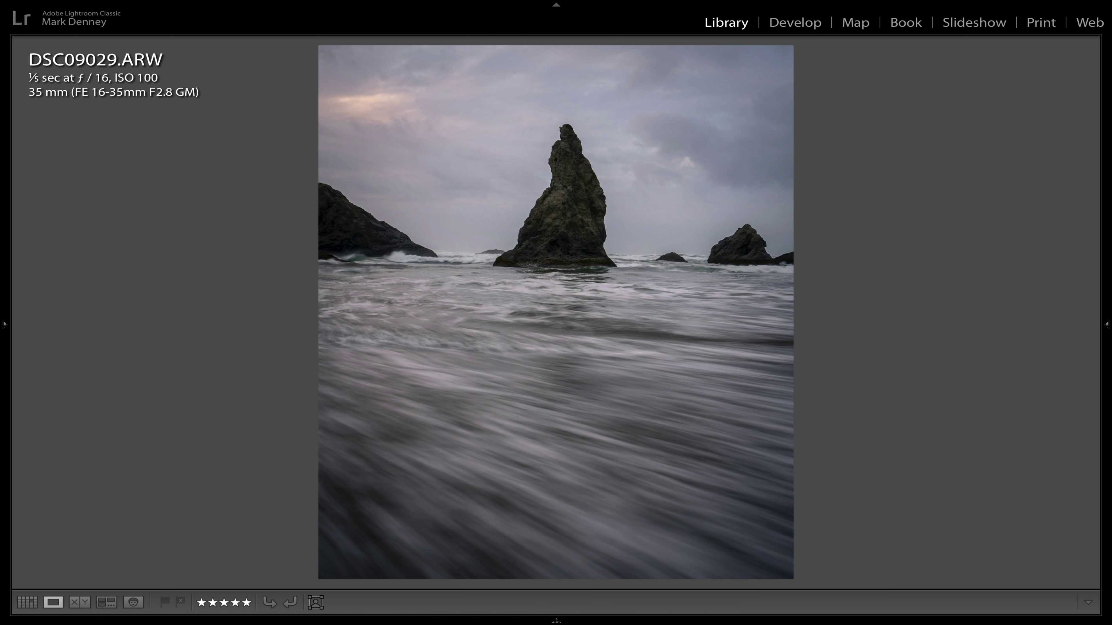
key("Left")
key("Left")
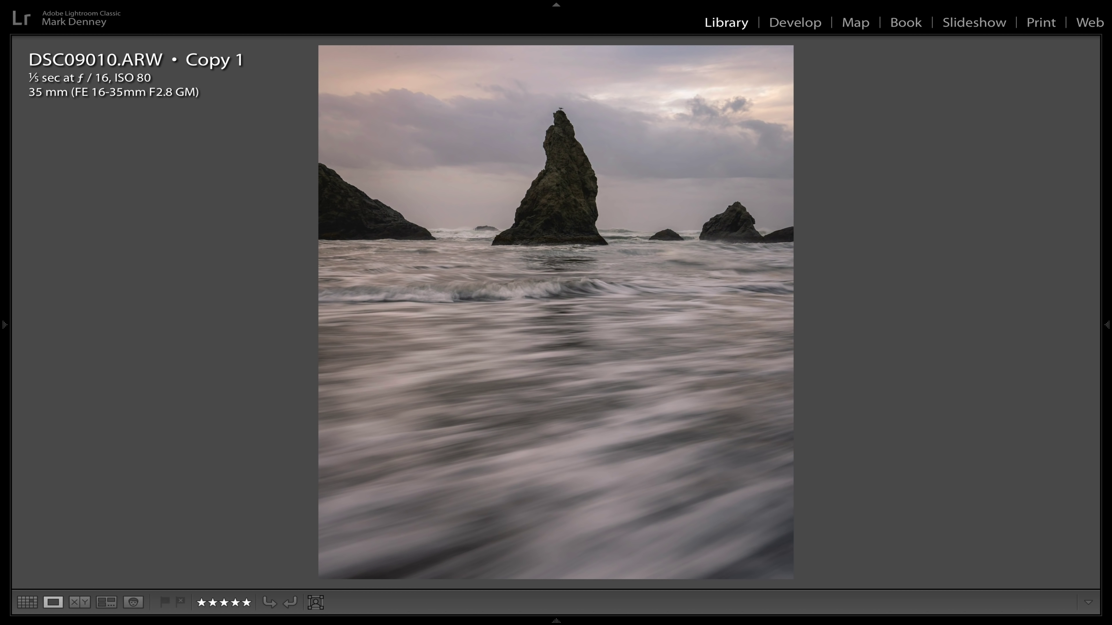
key("Left")
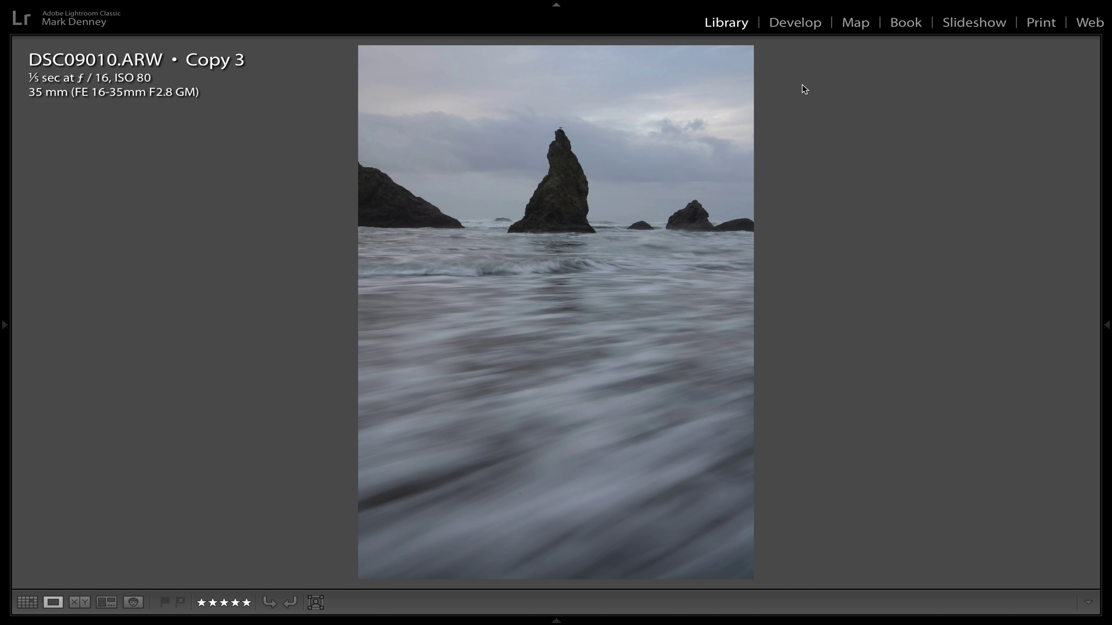
- Take Copy 3 into Develop and enable lens profile corrections
left_click(799, 31)
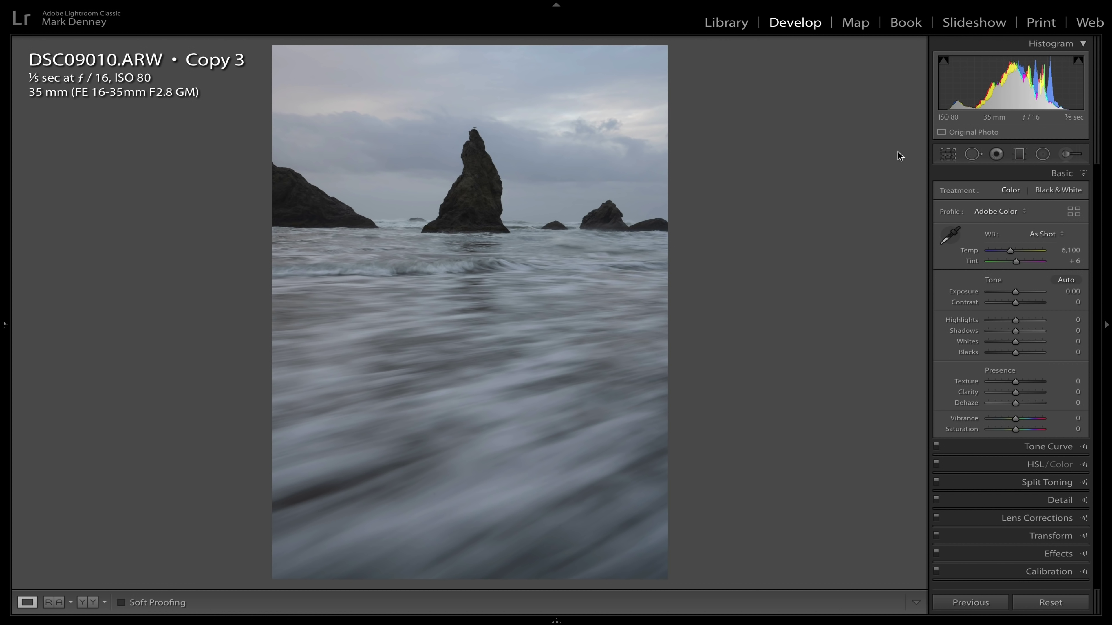
left_click(1036, 511)
left_click(943, 309)
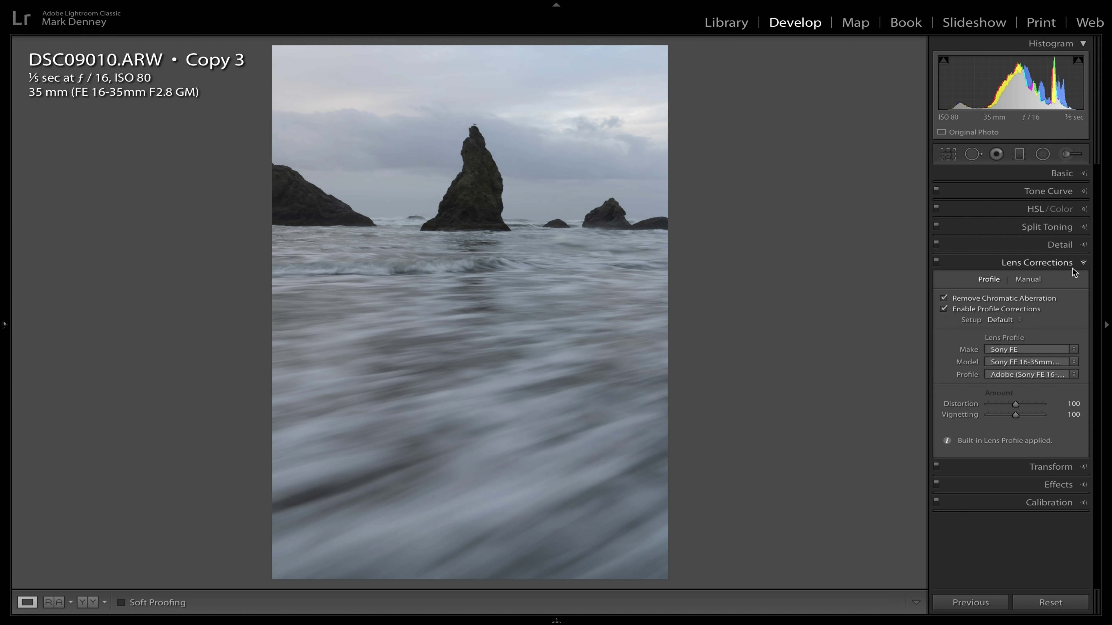
left_click(1072, 266)
- Crop Copy 3 to a 4 x 5 / 8 x 10 frame, moving the horizon higher
left_click(954, 155)
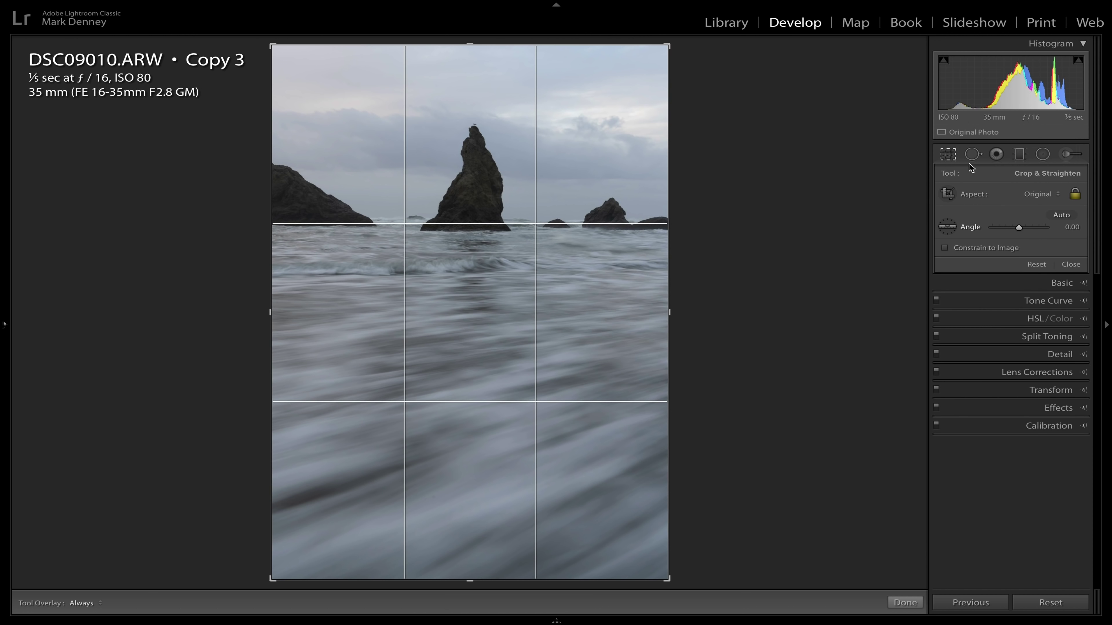
left_click(1040, 195)
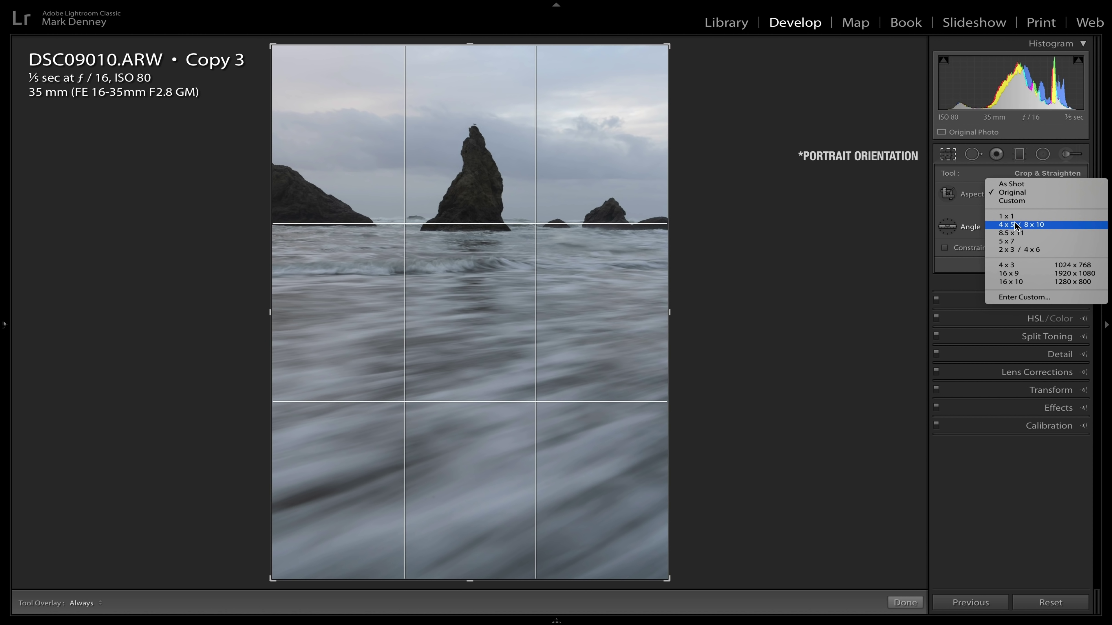
left_click(1041, 218)
left_click_drag(335, 233, 327, 293)
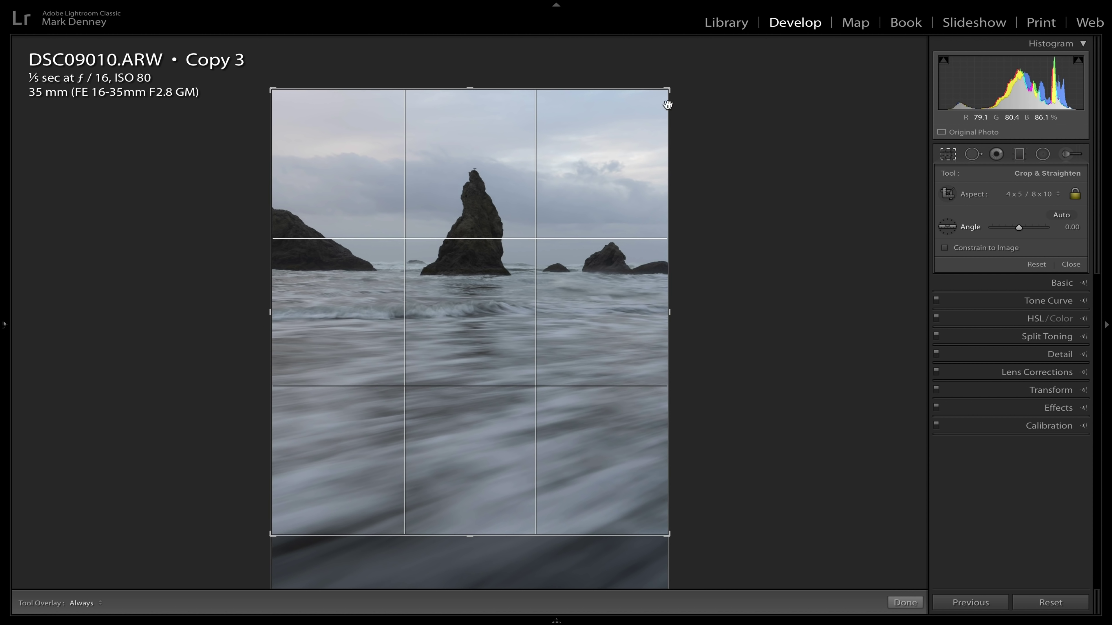
left_click_drag(469, 232, 463, 199)
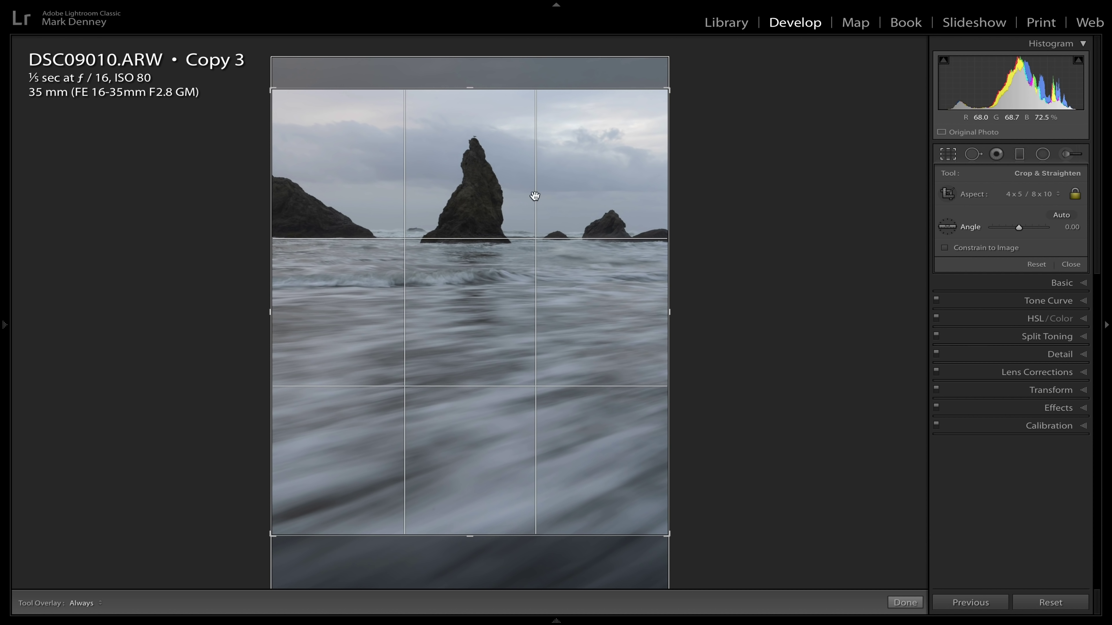
left_click(1070, 265)
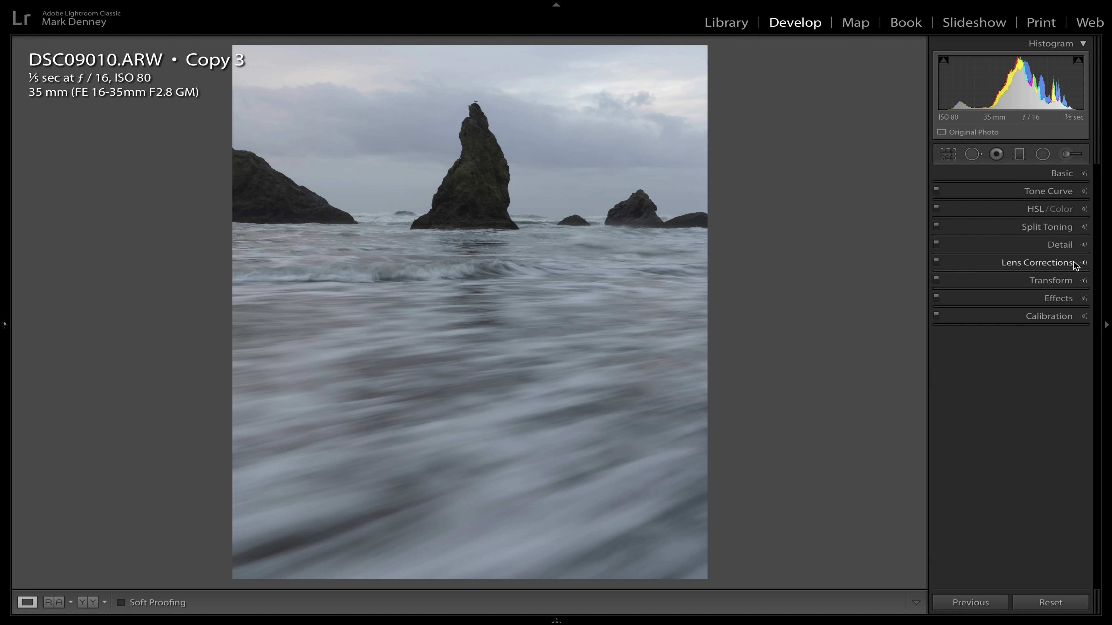
- In the Basic panel, warm Temp to 6,765 and set Exposure to +0.20
left_click(1079, 173)
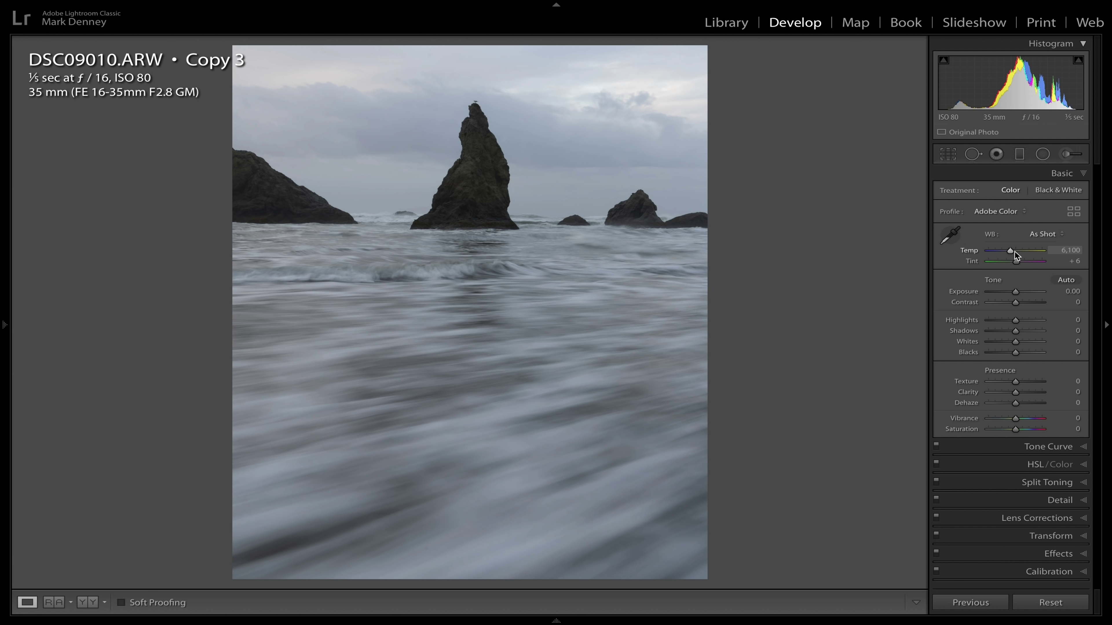
left_click_drag(1011, 251, 1015, 252)
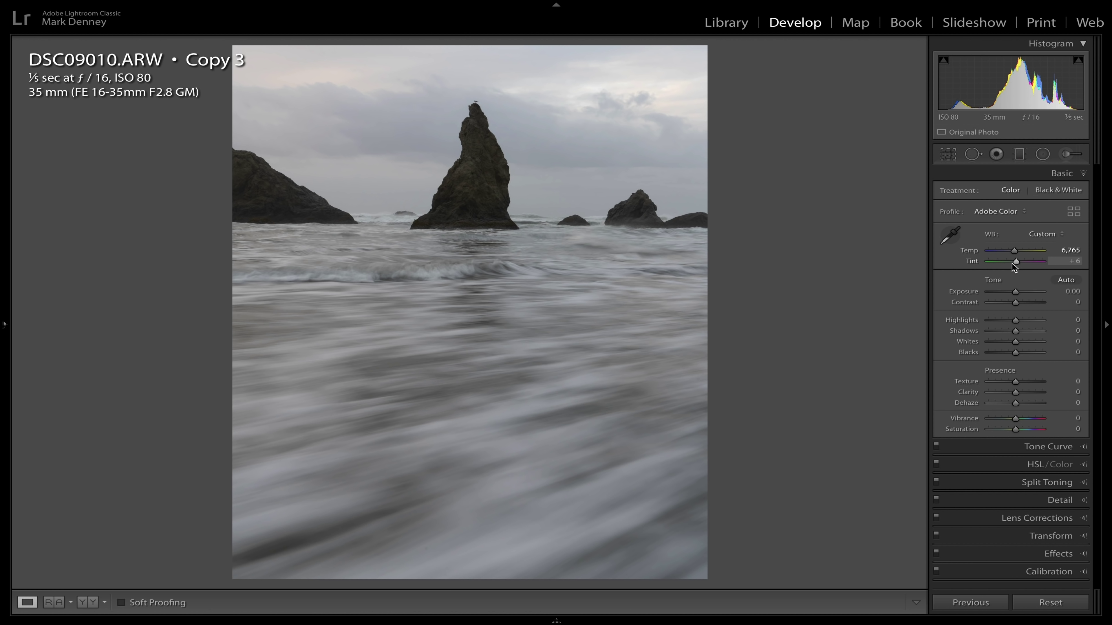
left_click(1071, 292)
type("0.2")
key("Return")
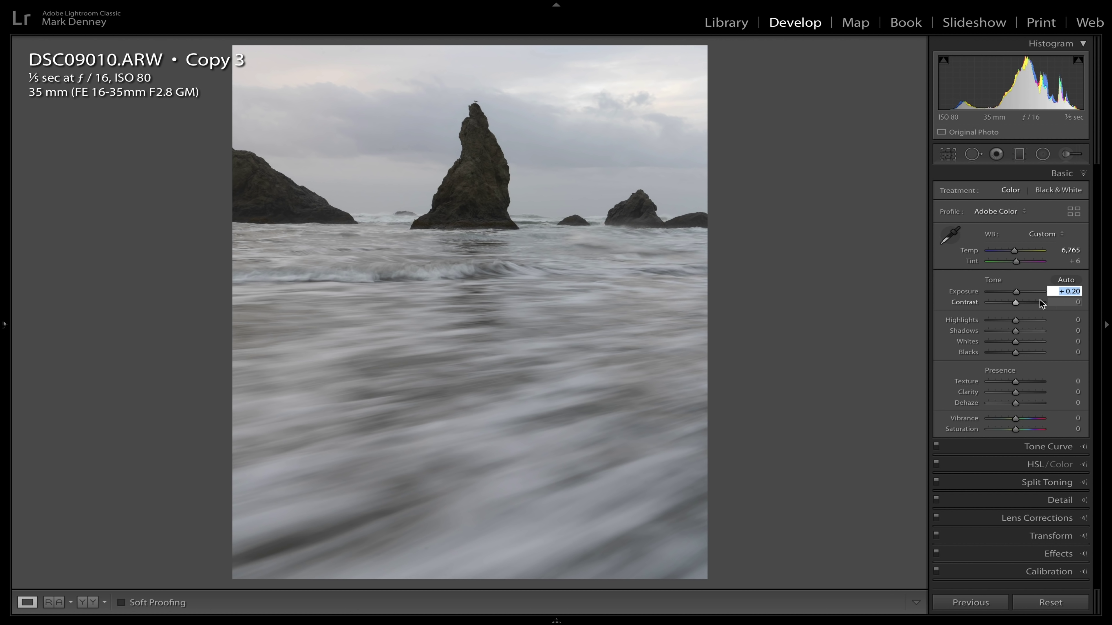
- Add contrast, brighten whites, deepen blacks, and add texture, Dehaze +13 and Vibrance +14
left_click_drag(1016, 302, 1026, 334)
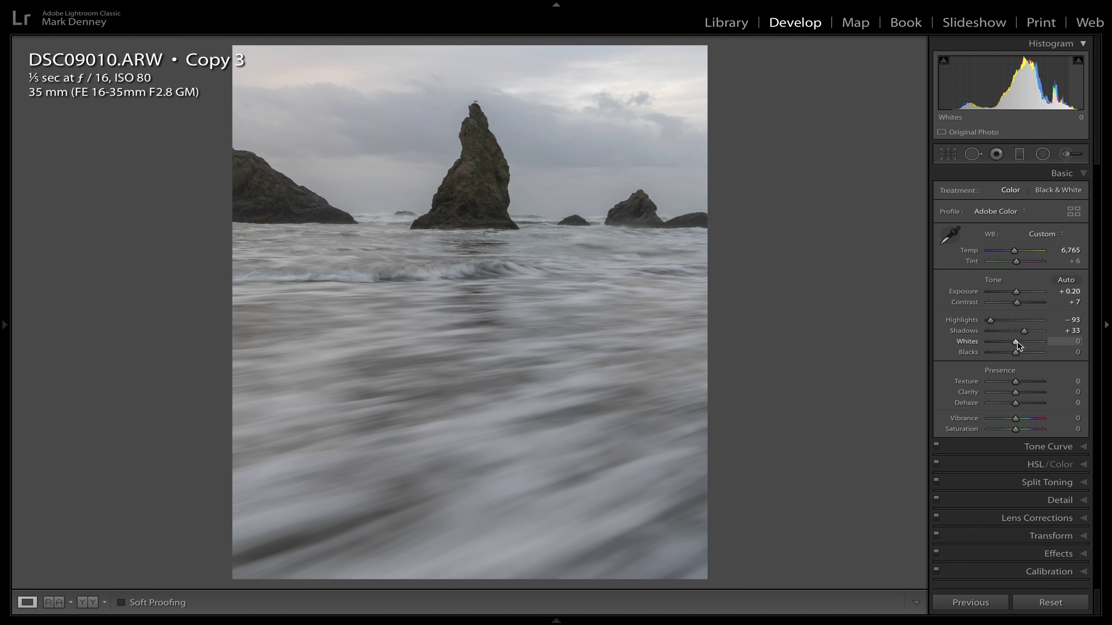
left_click_drag(1017, 342, 1027, 341)
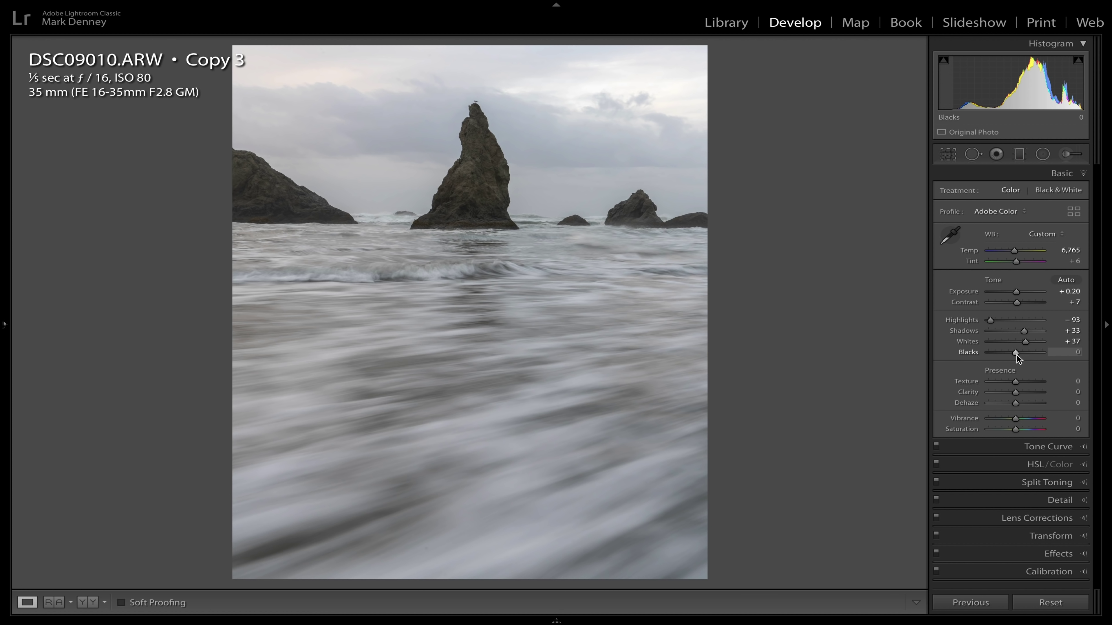
left_click_drag(1016, 354, 1009, 355)
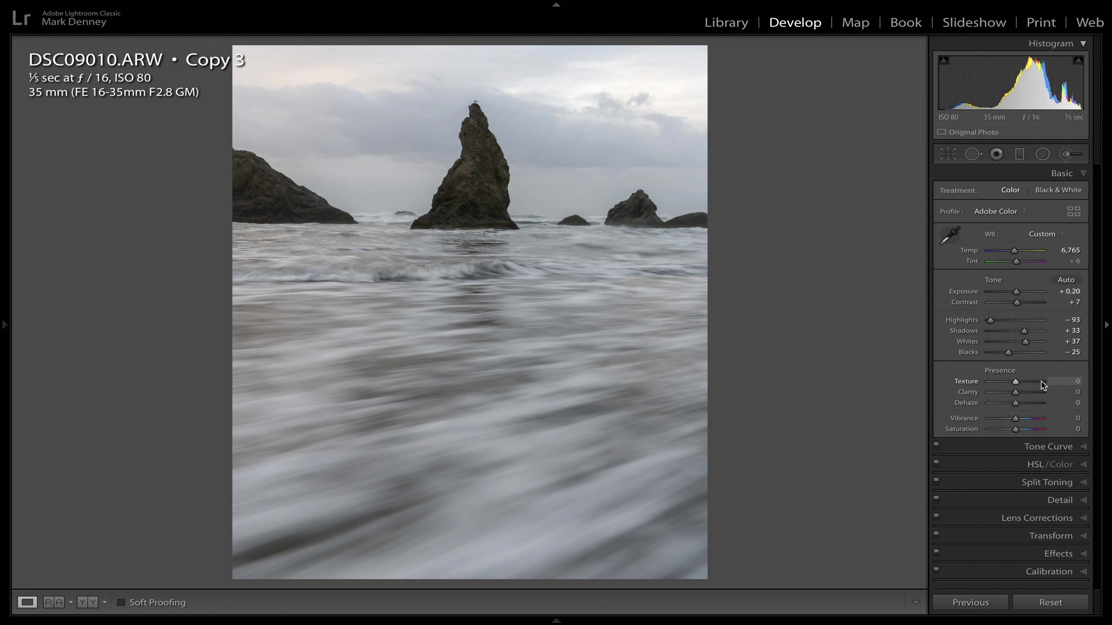
left_click_drag(1017, 381, 1023, 383)
left_click_drag(1015, 403, 1018, 402)
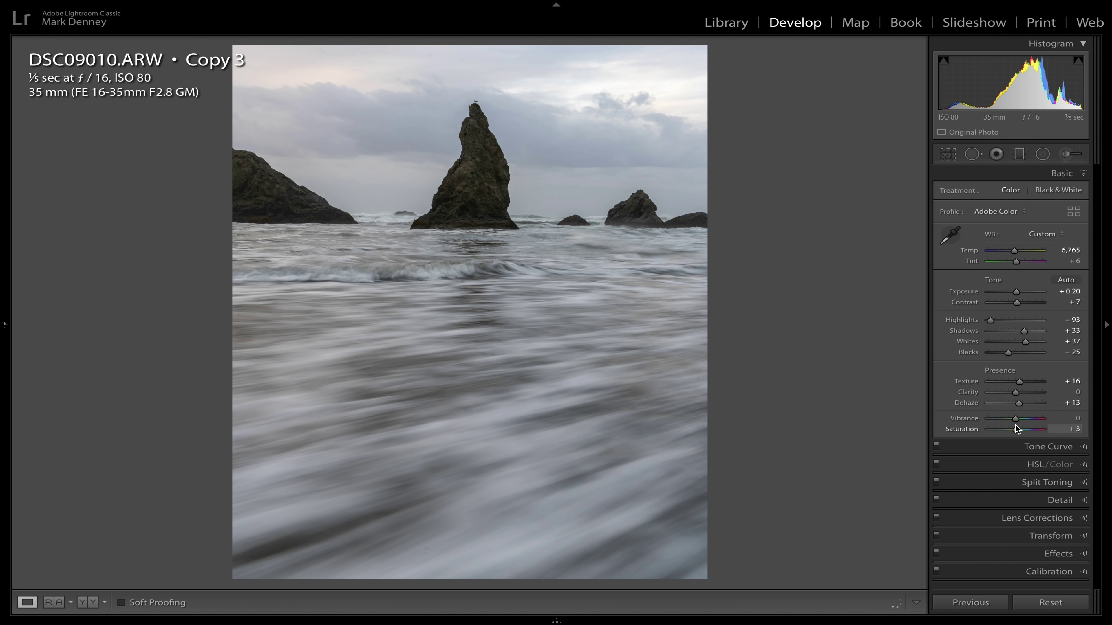
left_click_drag(1015, 418, 1018, 417)
- Split-tone the highlights warm tan at Hue 37, Saturation 22, leaving shadows untoned
left_click(1084, 483)
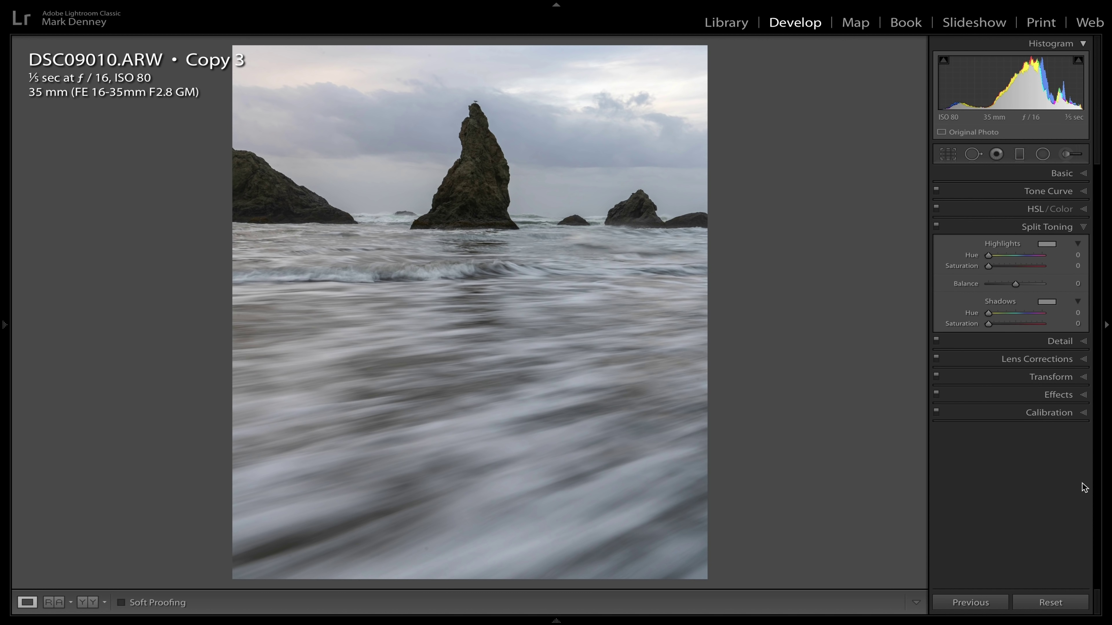
left_click(1053, 240)
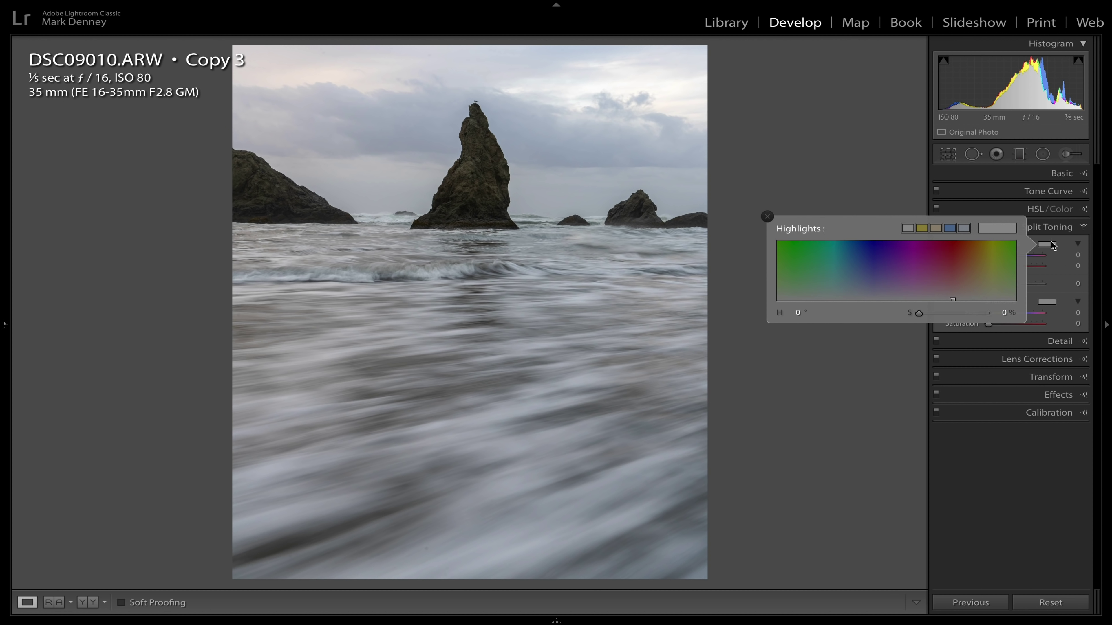
left_click(936, 227)
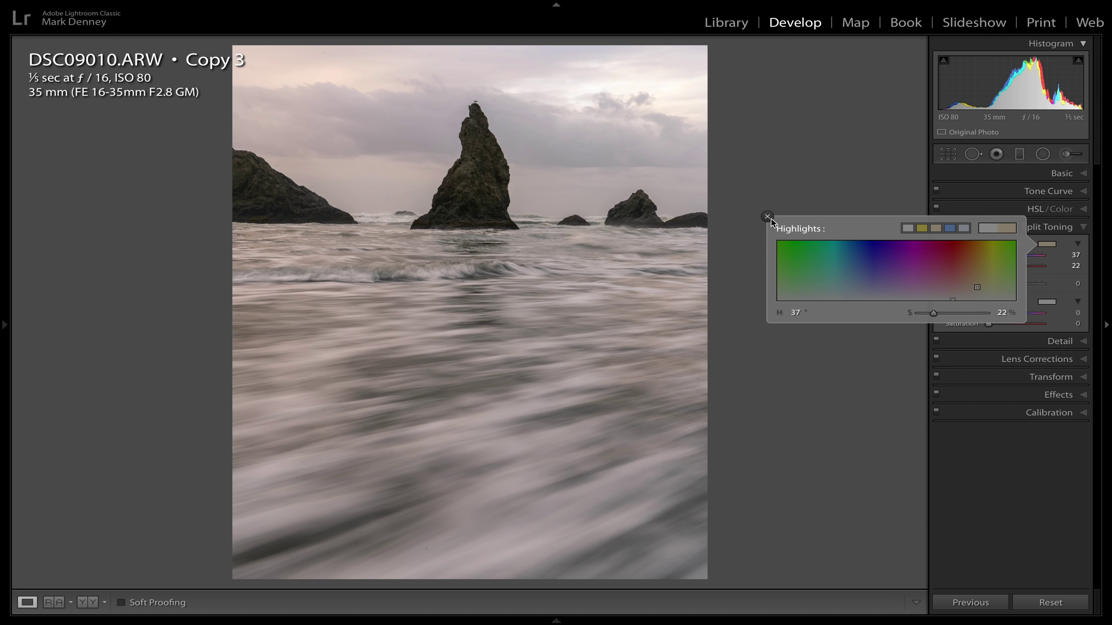
left_click(767, 217)
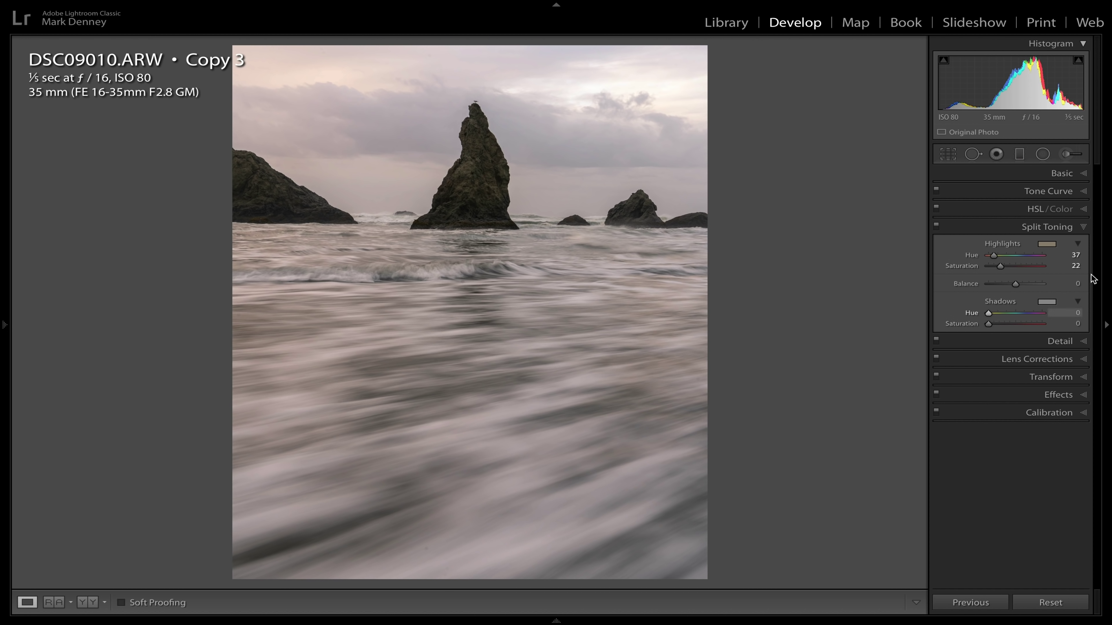
left_click(1087, 228)
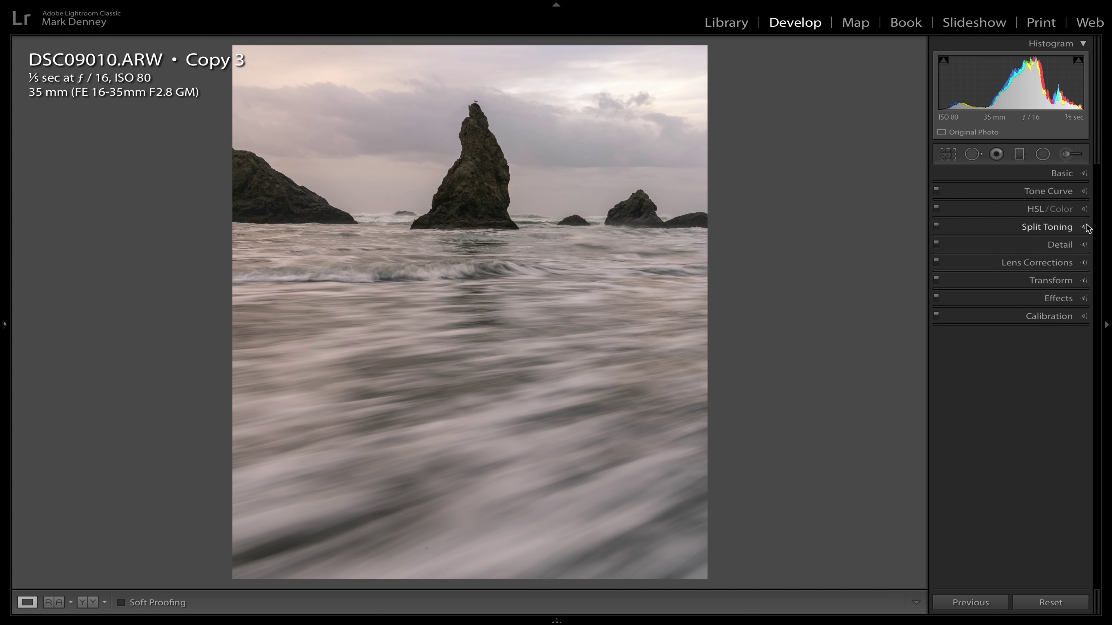
- Set the Effects panel's Post-Crop Vignetting Amount to about −14
left_click(1083, 300)
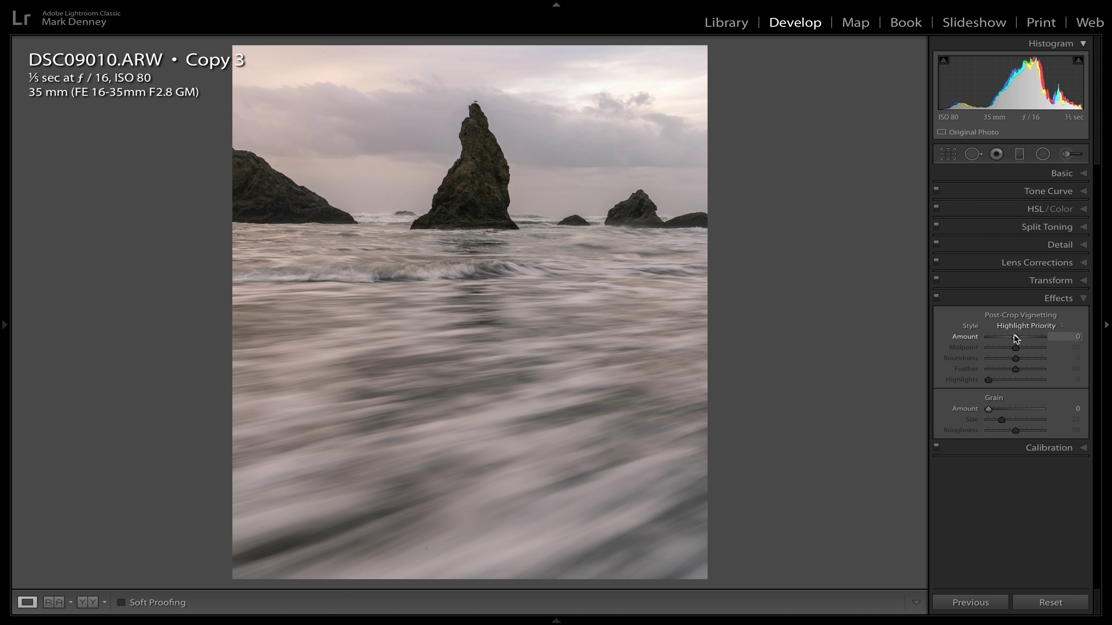
left_click_drag(1014, 334, 1012, 334)
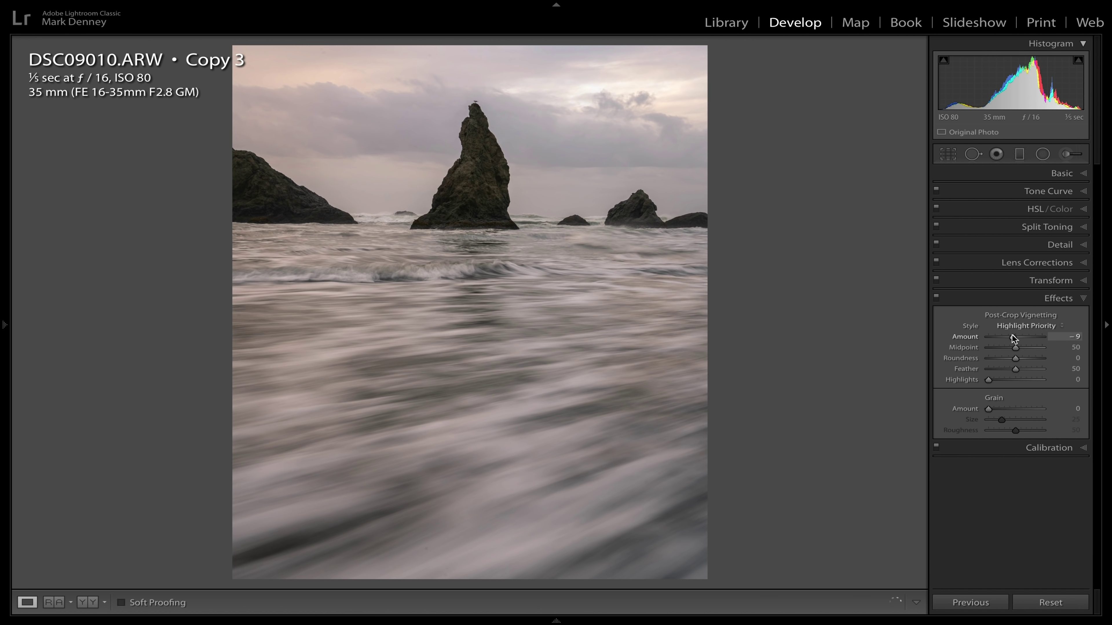
left_click_drag(1013, 337, 1011, 337)
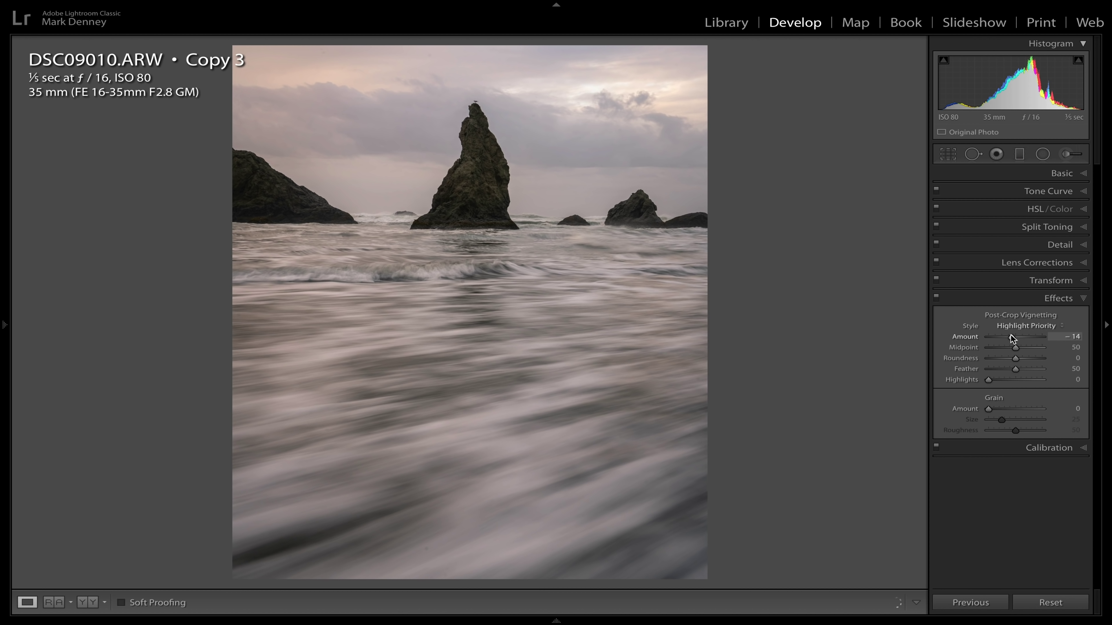
left_click(1060, 298)
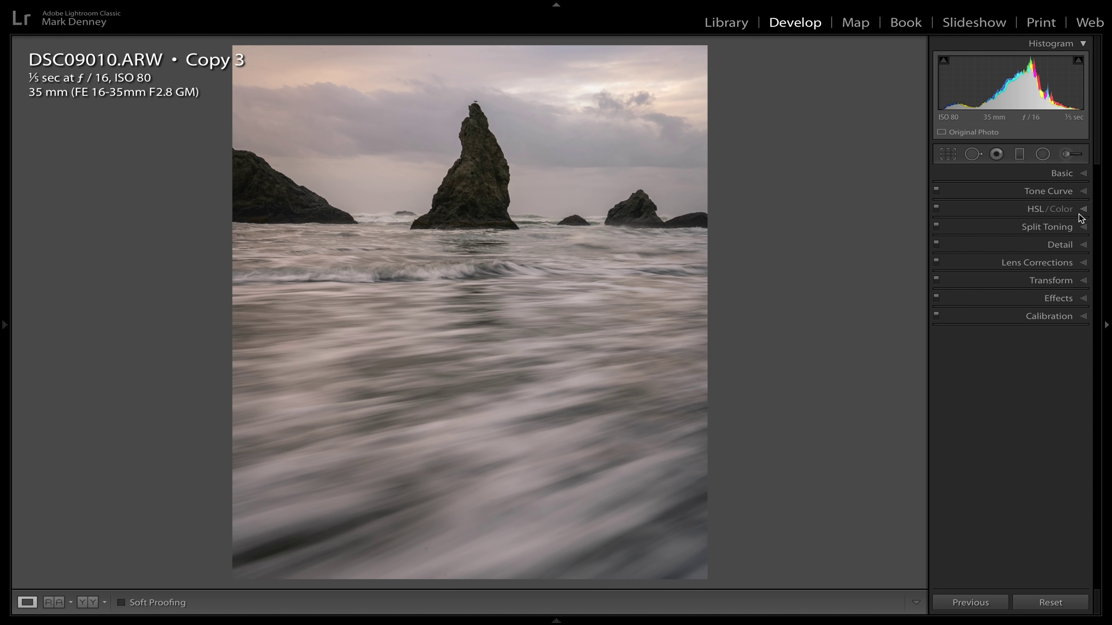
- Expand the HSL/Color panel to show each colour's hue, saturation and luminance
left_click(1083, 211)
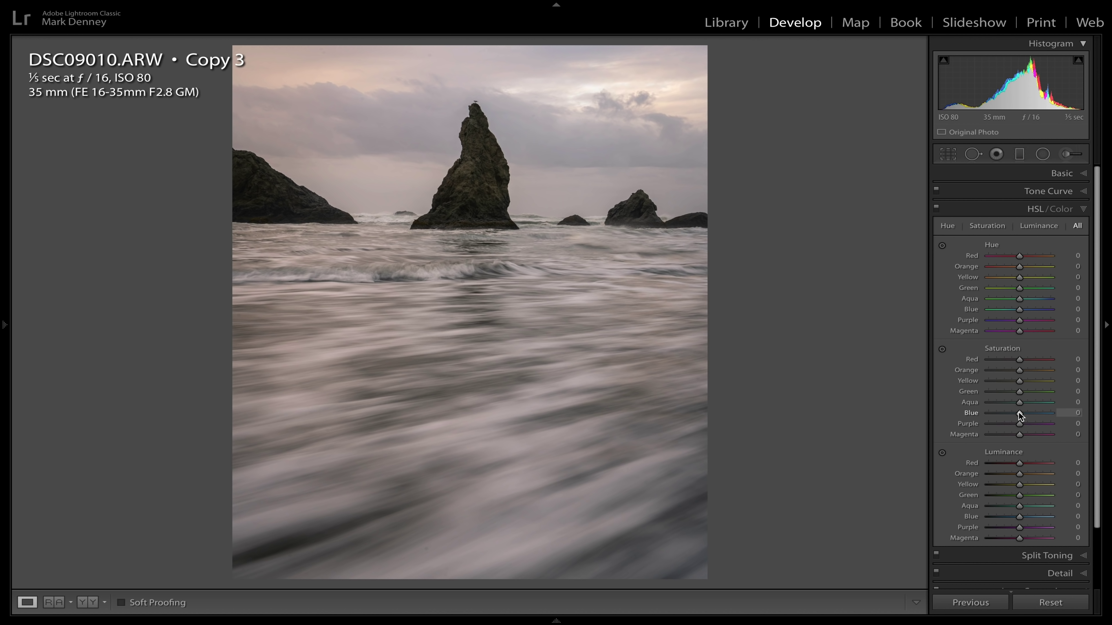
- Set Blue Saturation to +14 and Blue Luminance to −18, then expand Calibration
mouse_move(1018, 412)
left_mouse_down()
mouse_move(1028, 412)
mouse_move(1001, 409)
mouse_move(1023, 415)
left_mouse_up()
left_click_drag(1024, 414, 1023, 415)
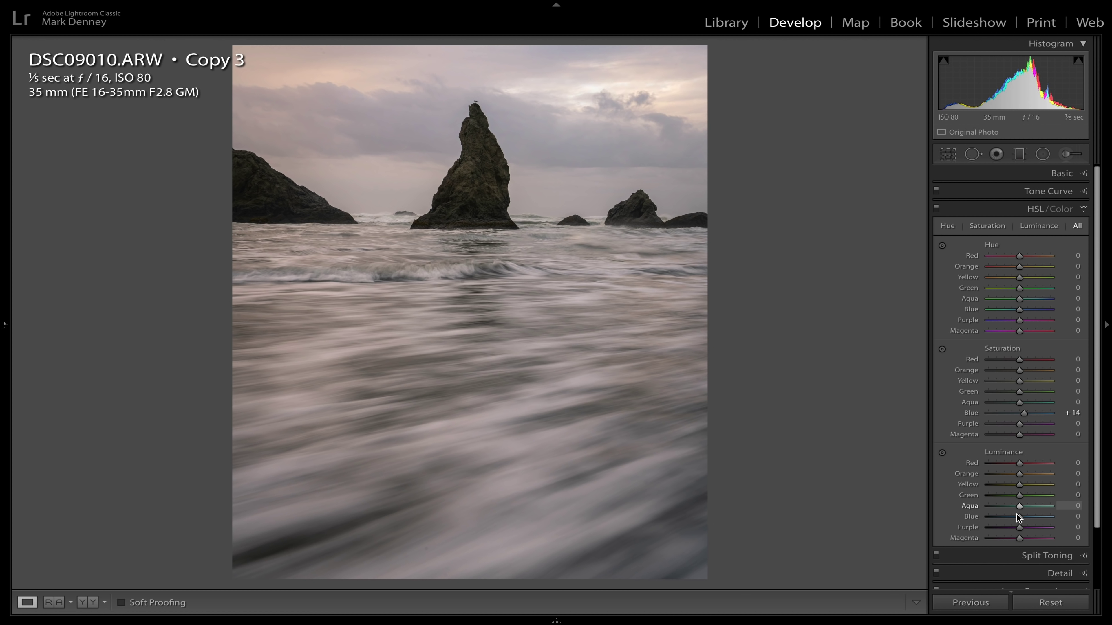
mouse_move(1016, 516)
left_mouse_down()
mouse_move(1006, 518)
mouse_move(1033, 518)
mouse_move(1011, 520)
left_mouse_up()
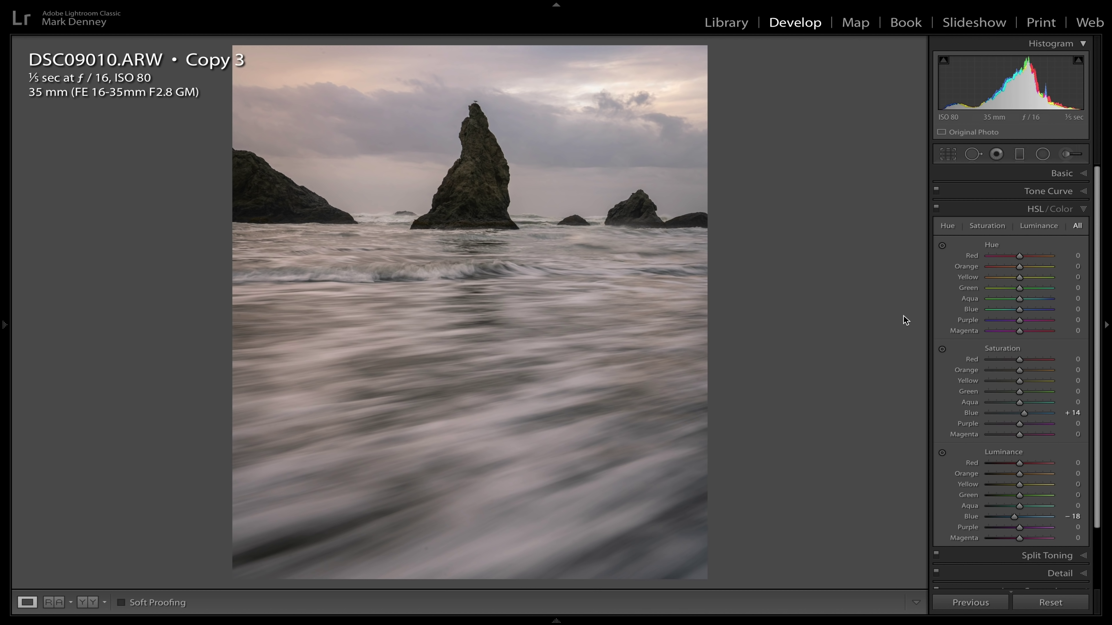
left_click(1084, 210)
left_click(1048, 316)
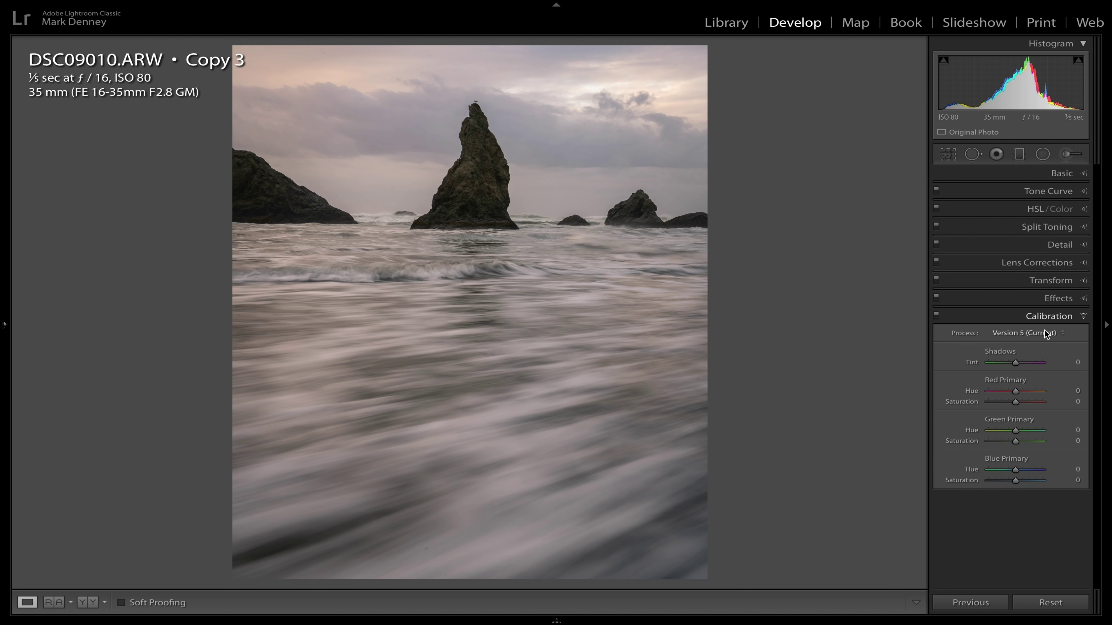
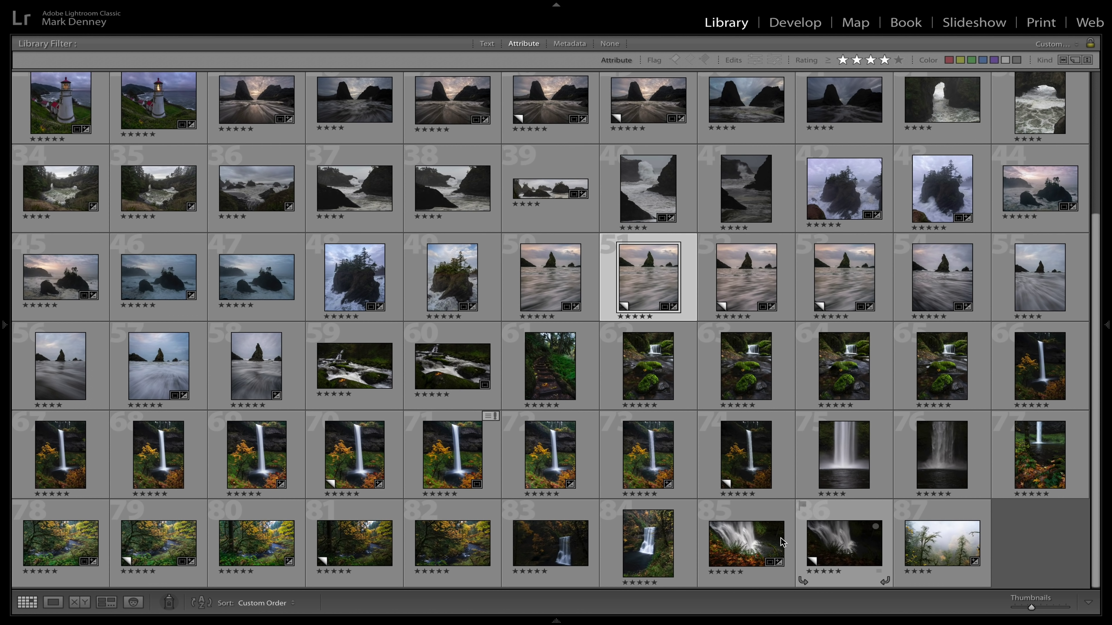
- Preview neighbouring photos in Loupe, then open the five-star DSC09213-Edit.tif waterfall photo from the grid
double_click(744, 549)
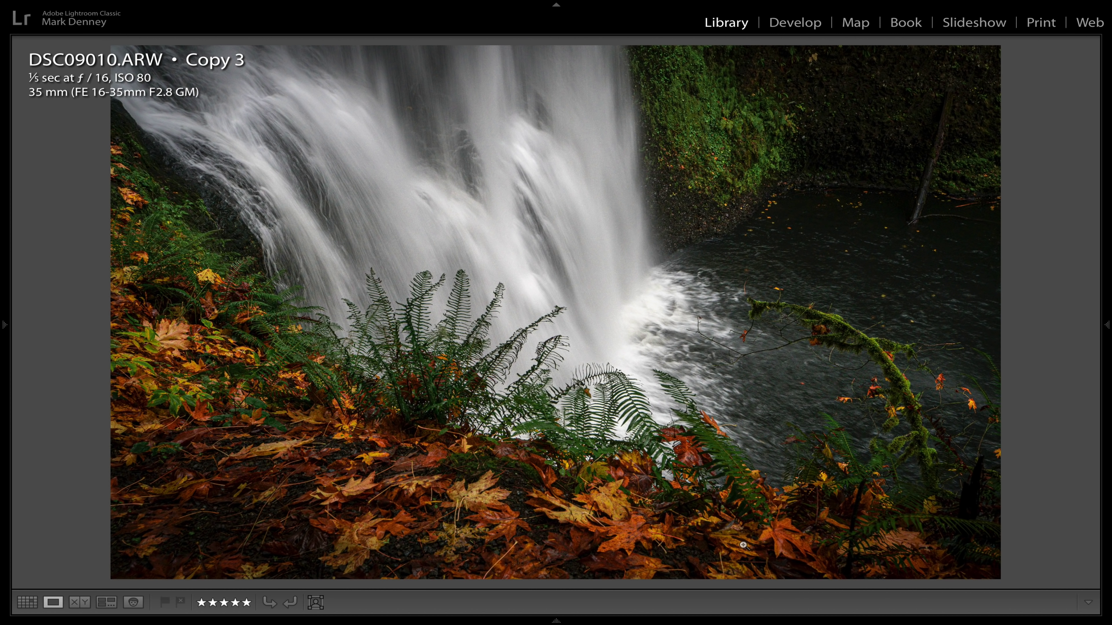
key("Right")
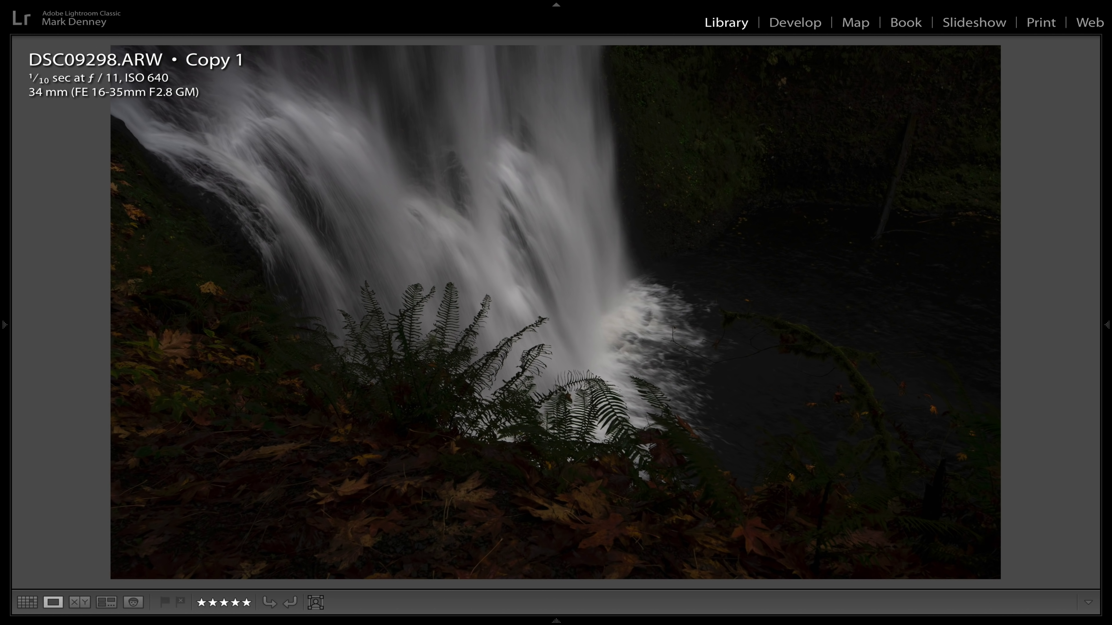
key("Left")
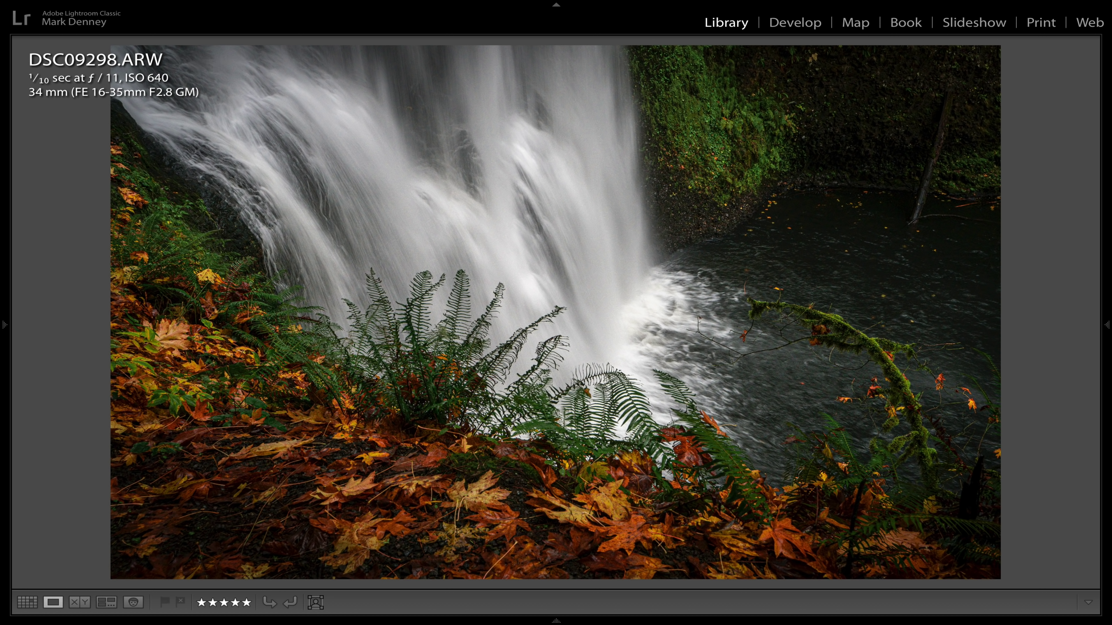
key("g")
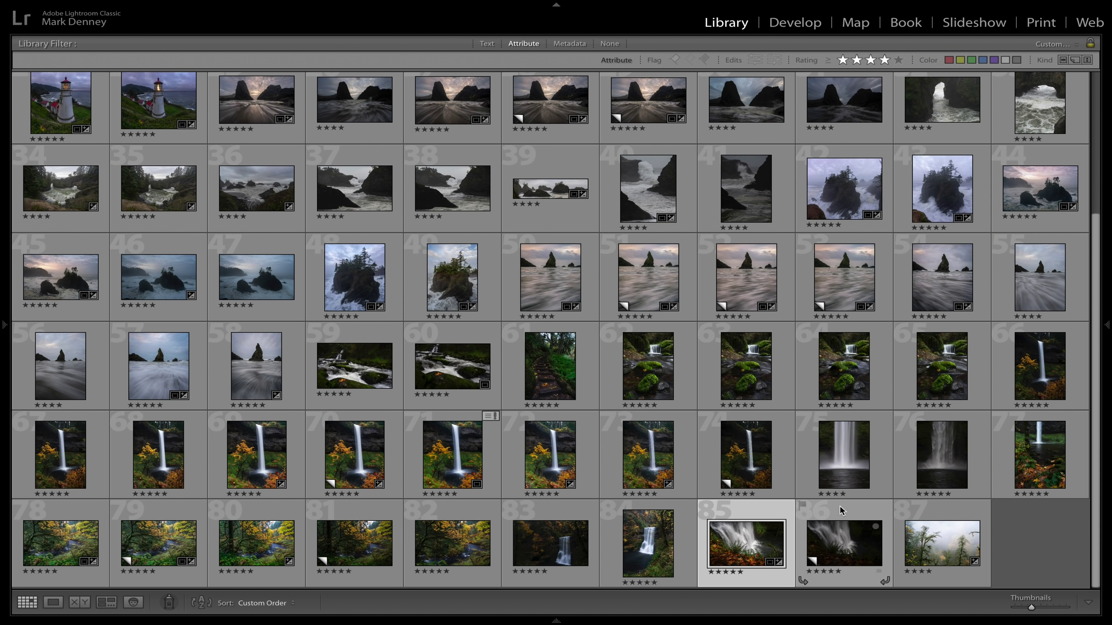
double_click(443, 457)
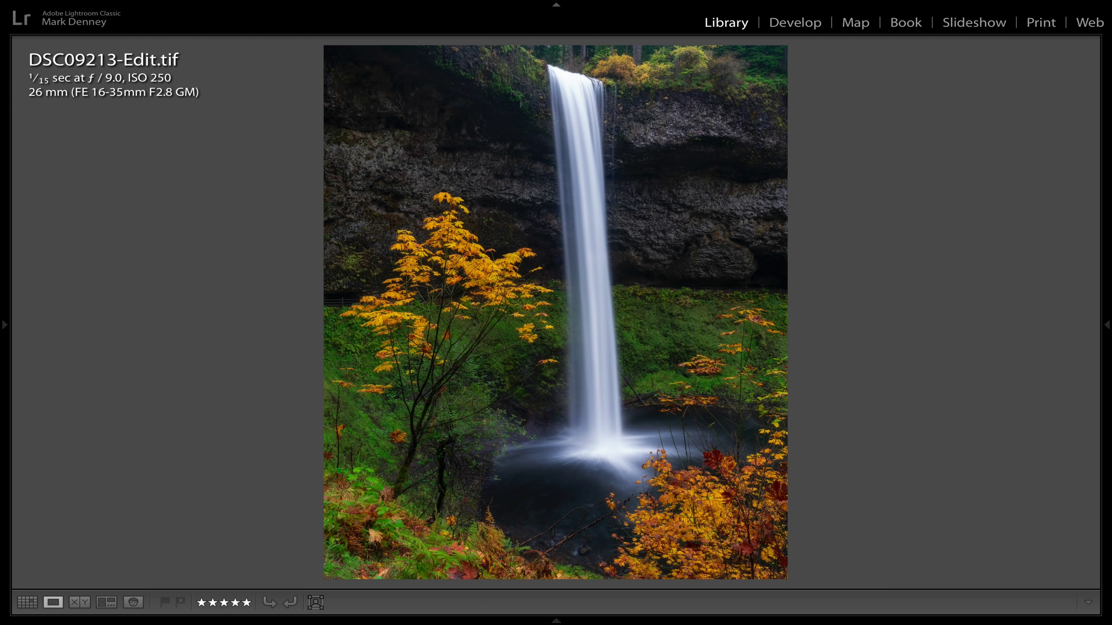
- Inspect the yellow maple leaves of raw DSC09213.ARW at 1:1 zoom
key("Left")
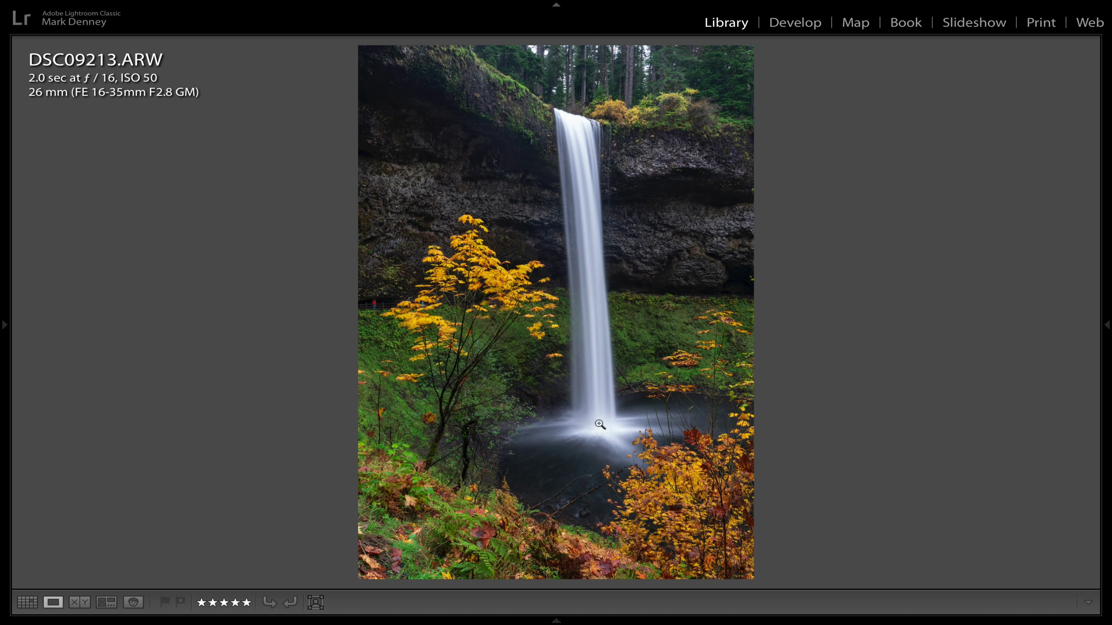
left_click(526, 296)
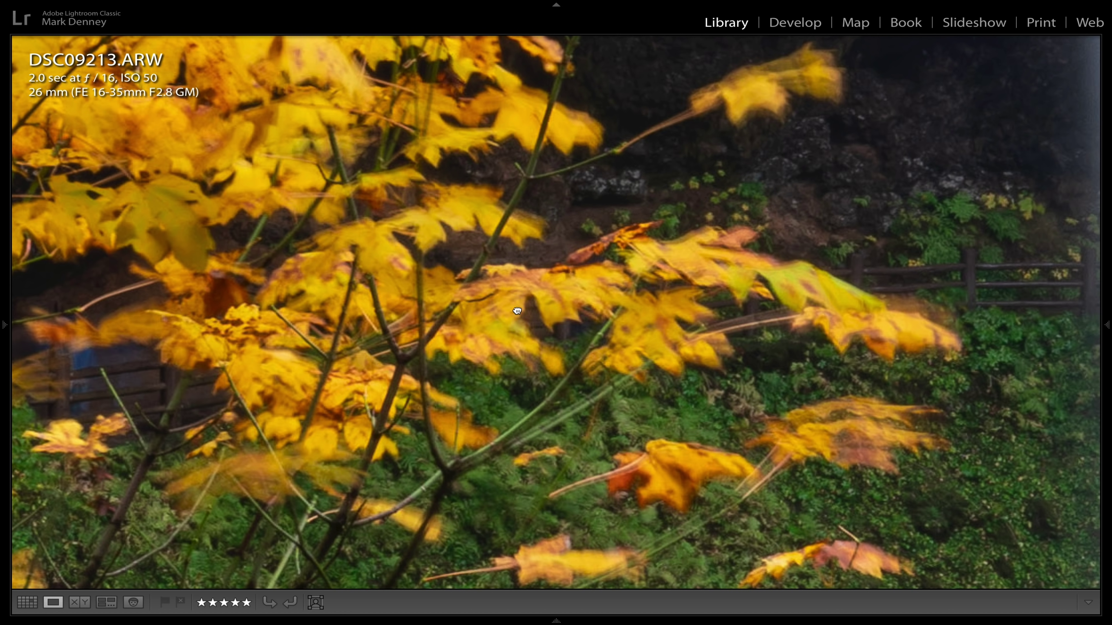
left_click_drag(523, 300, 516, 387)
left_click(518, 387)
- Check leaf sharpness in DSC09219.ARW at 1:1, then return to the Library grid
key("Right")
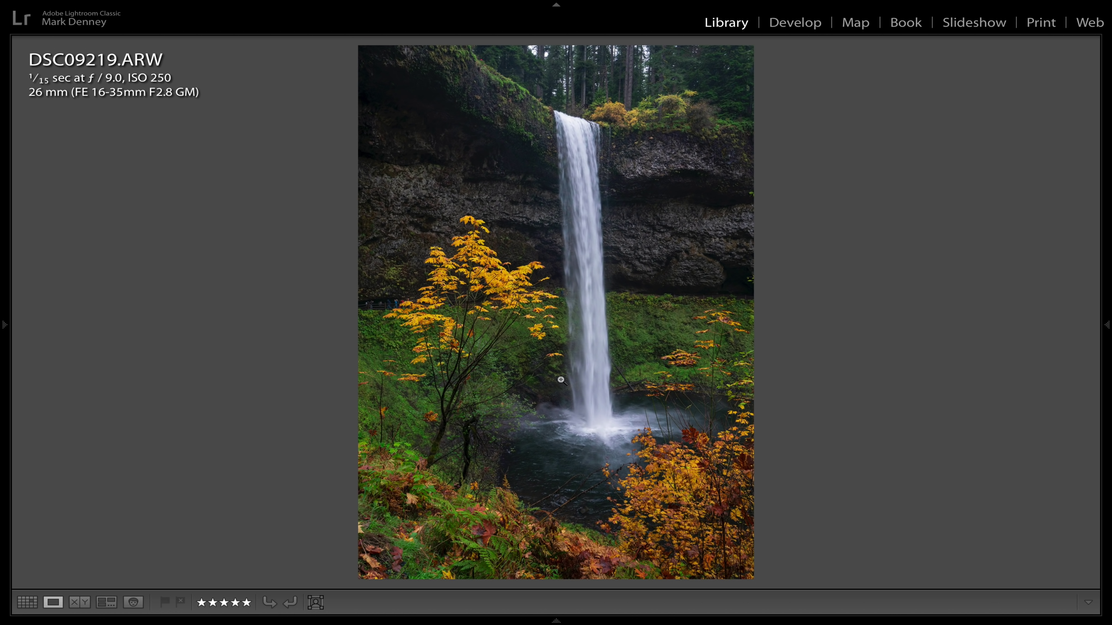
left_click(505, 290)
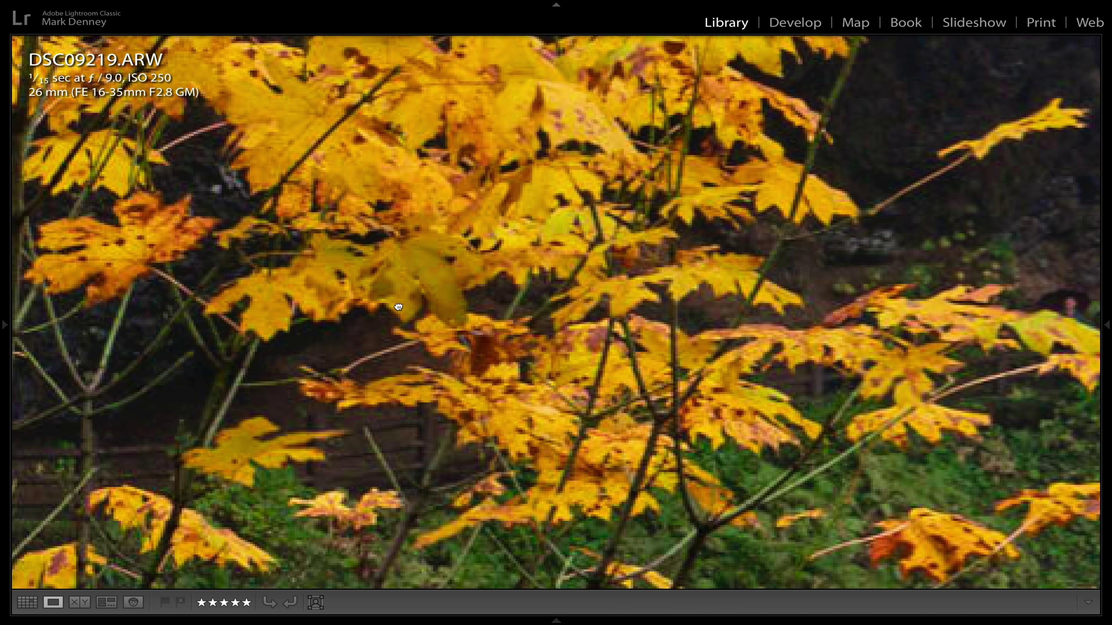
left_click_drag(438, 298, 301, 338)
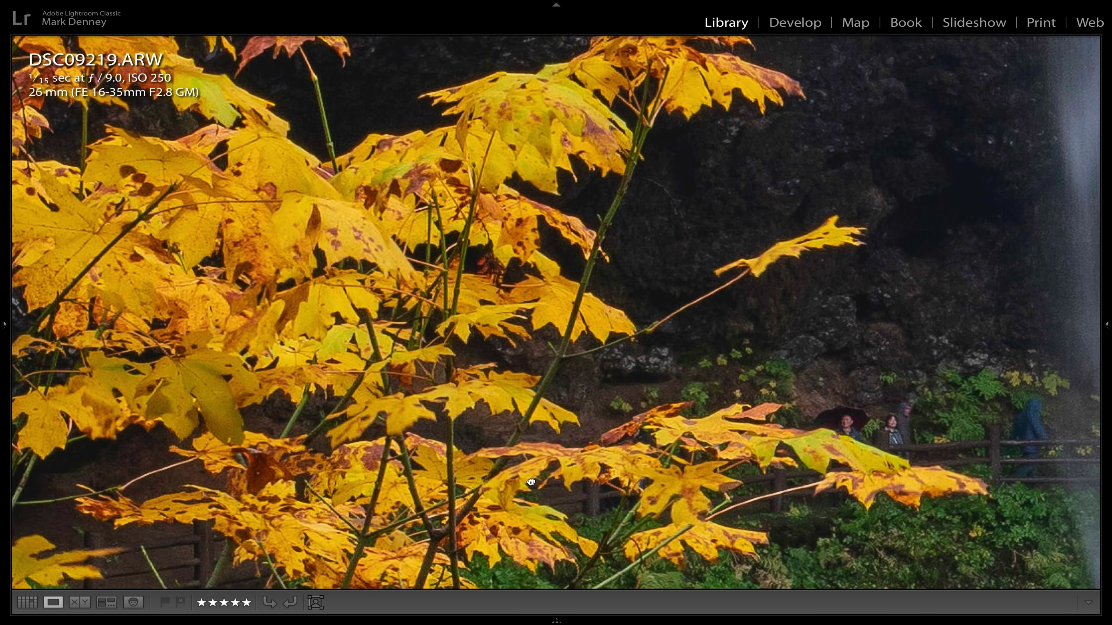
left_click_drag(531, 482, 495, 495)
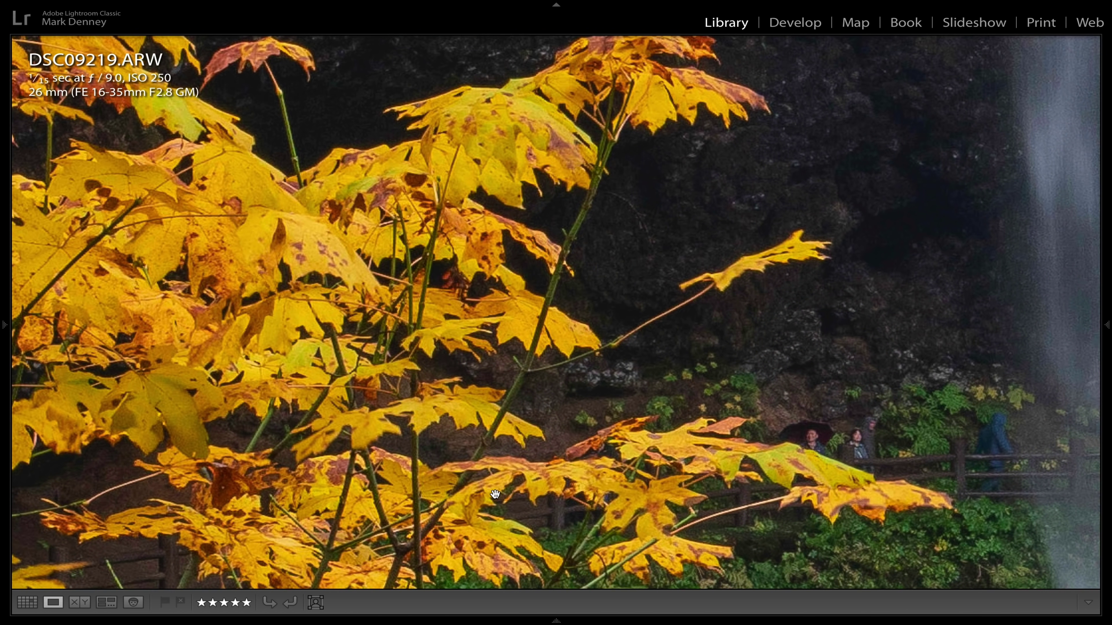
left_click_drag(518, 166, 703, 20)
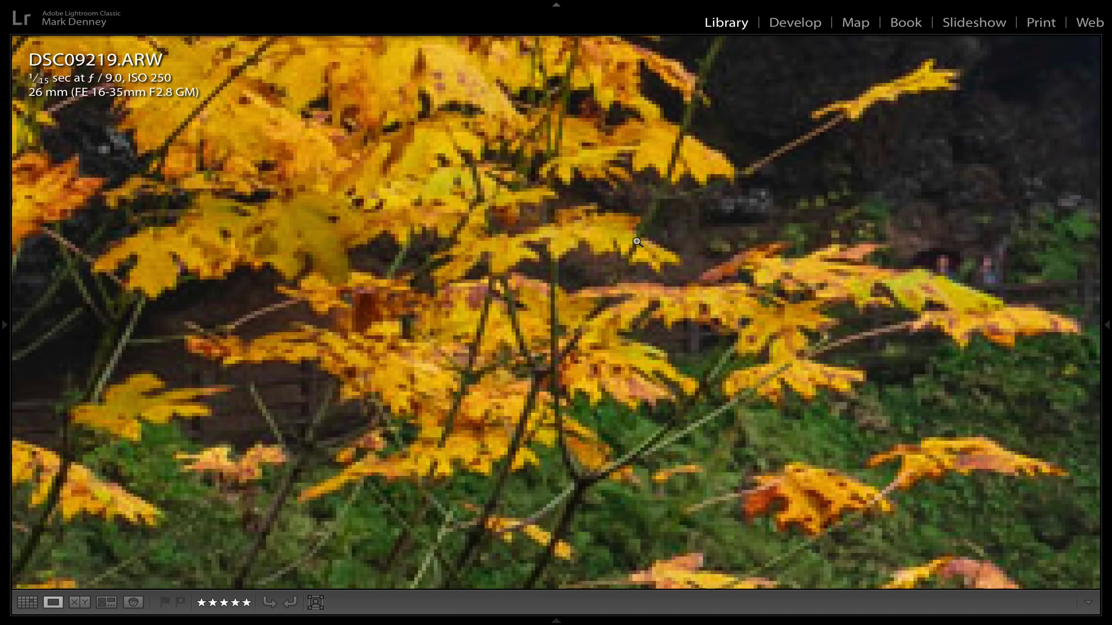
left_click(636, 241)
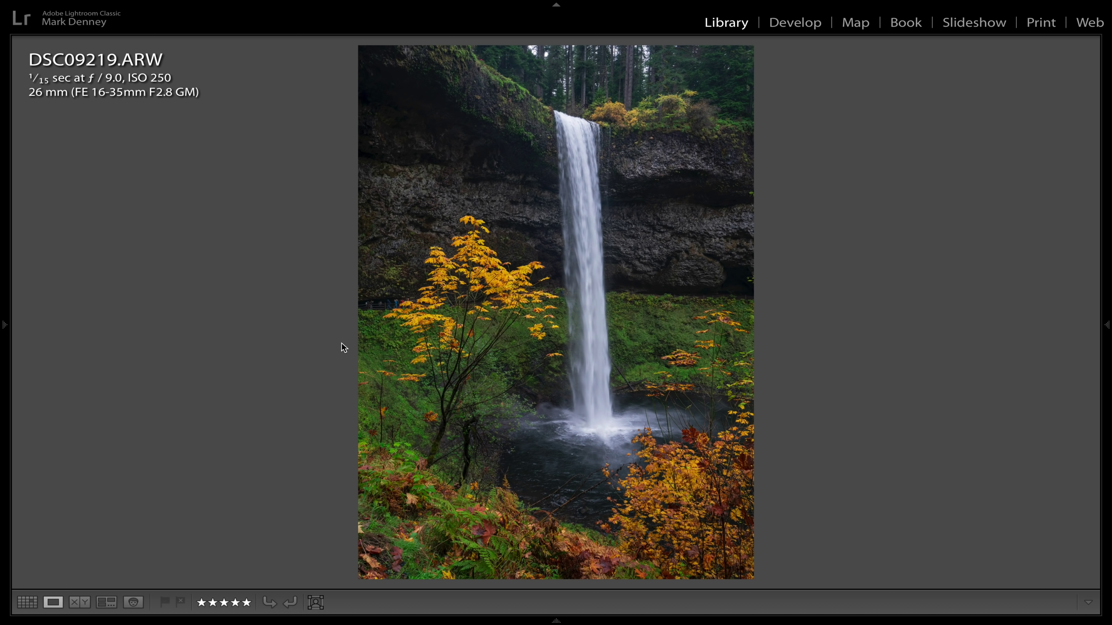
left_click(27, 602)
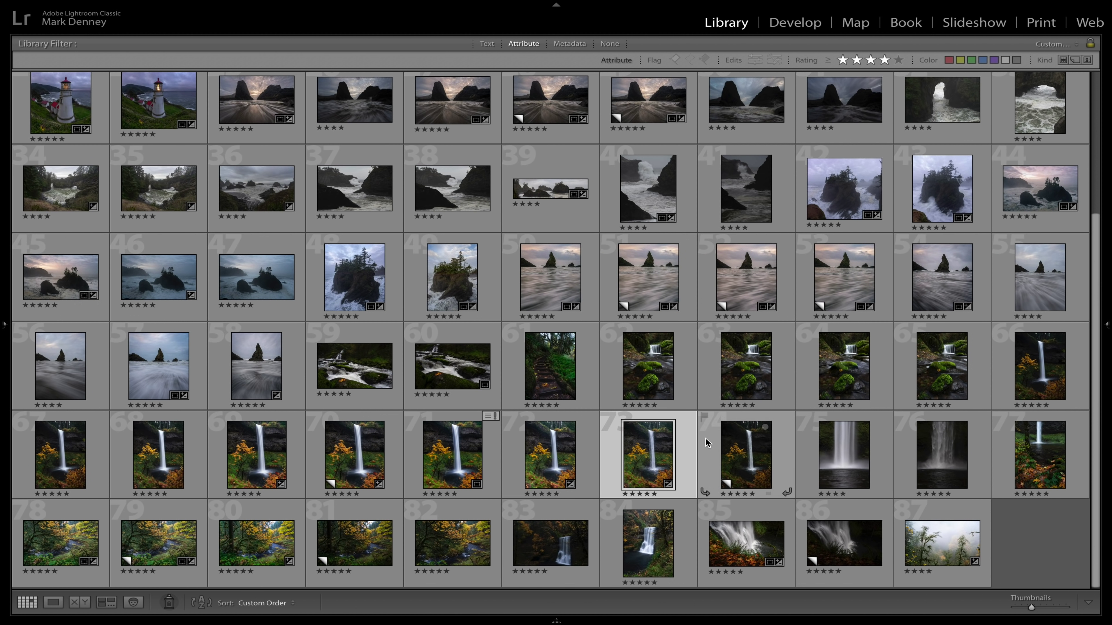
- Open DSC09219.ARW Copy 1 in Develop, enabling Remove Chromatic Aberration and Profile Corrections
double_click(746, 445)
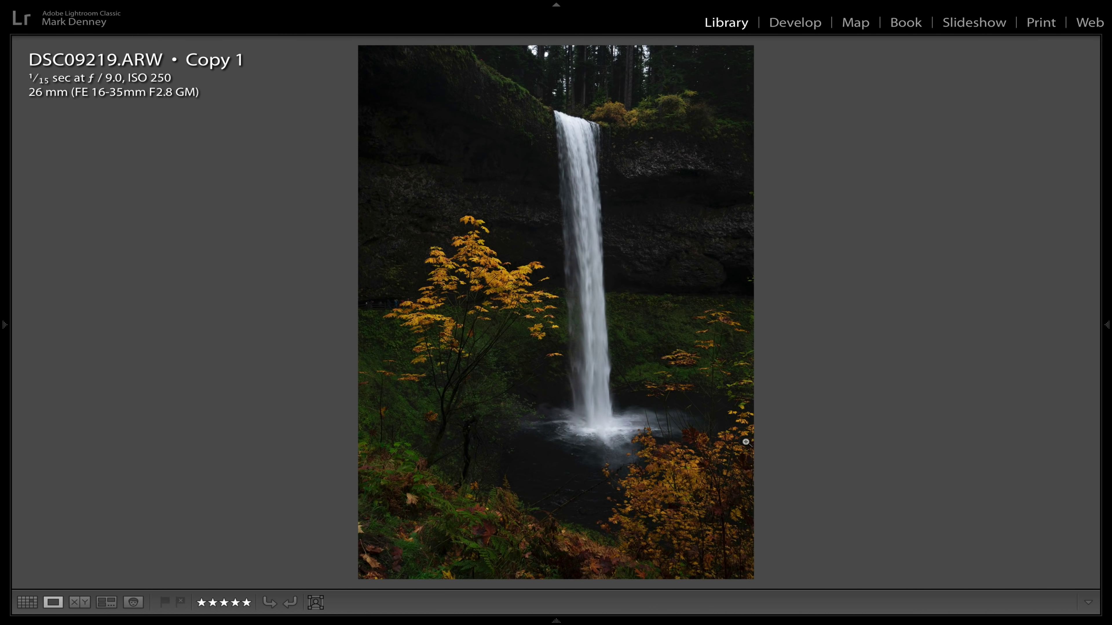
left_click(798, 24)
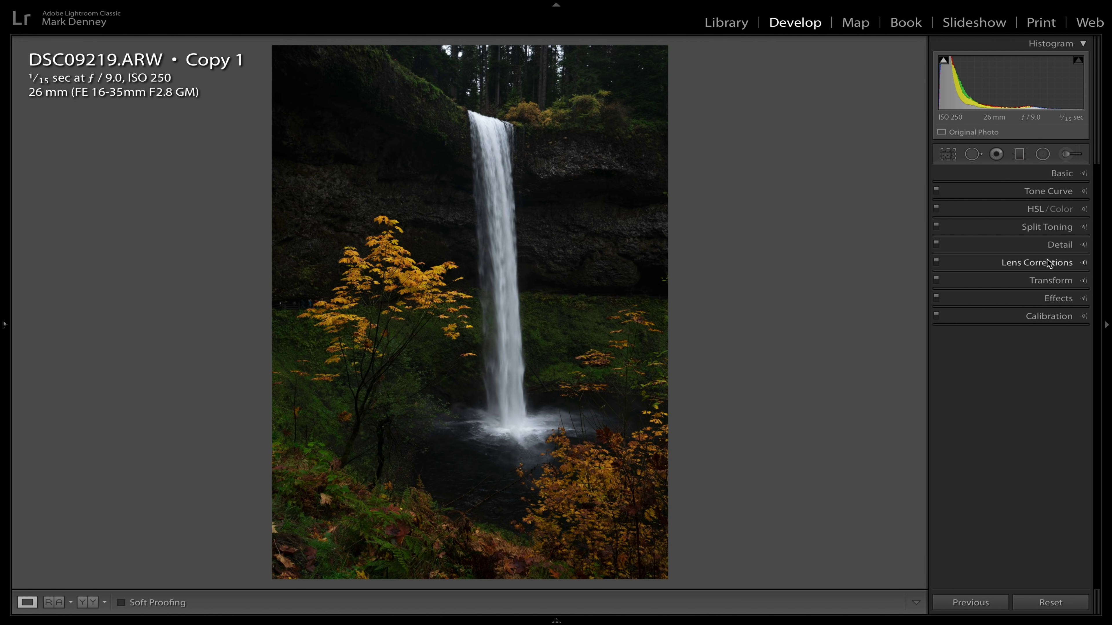
left_click(1020, 263)
left_click(943, 298)
left_click(943, 309)
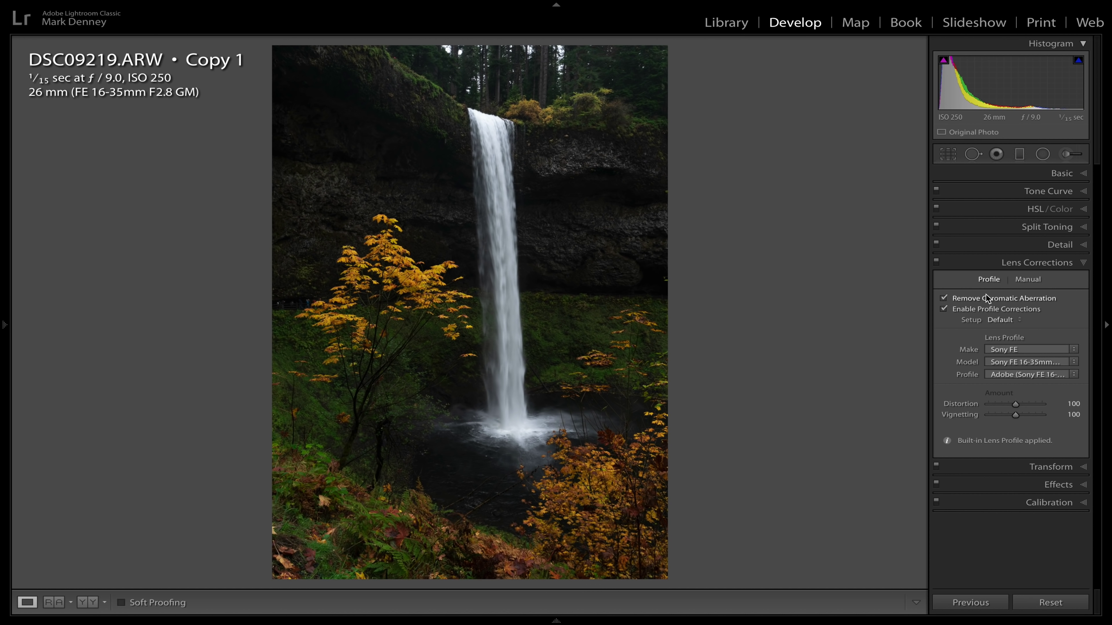
left_click(1019, 265)
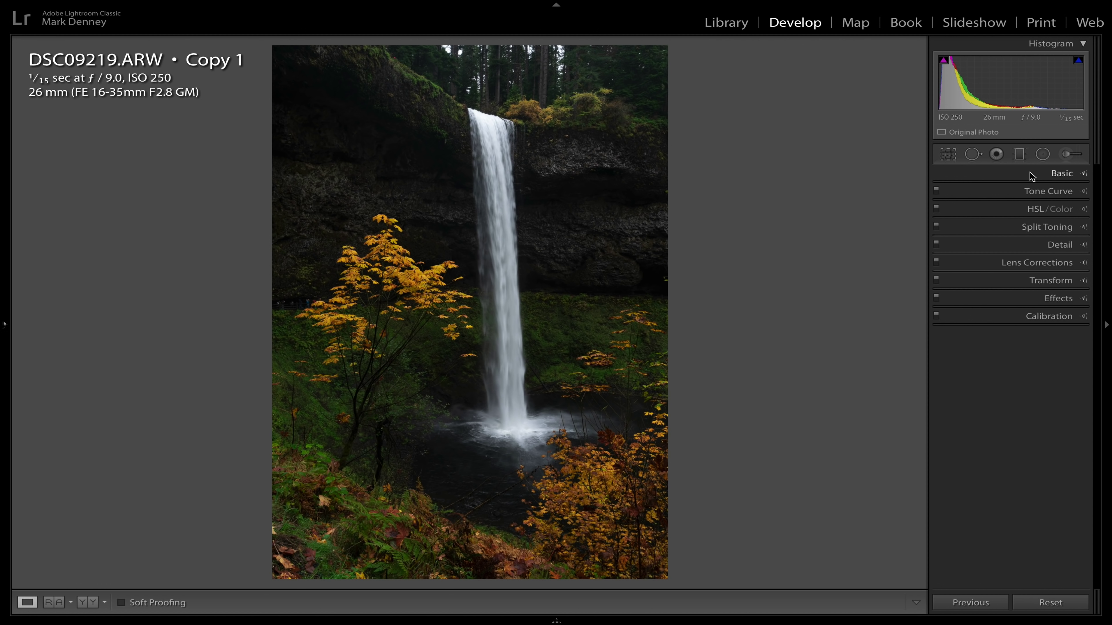
- Set white balance to Auto, Exposure to +1.30 and Contrast to +6
left_click(1056, 176)
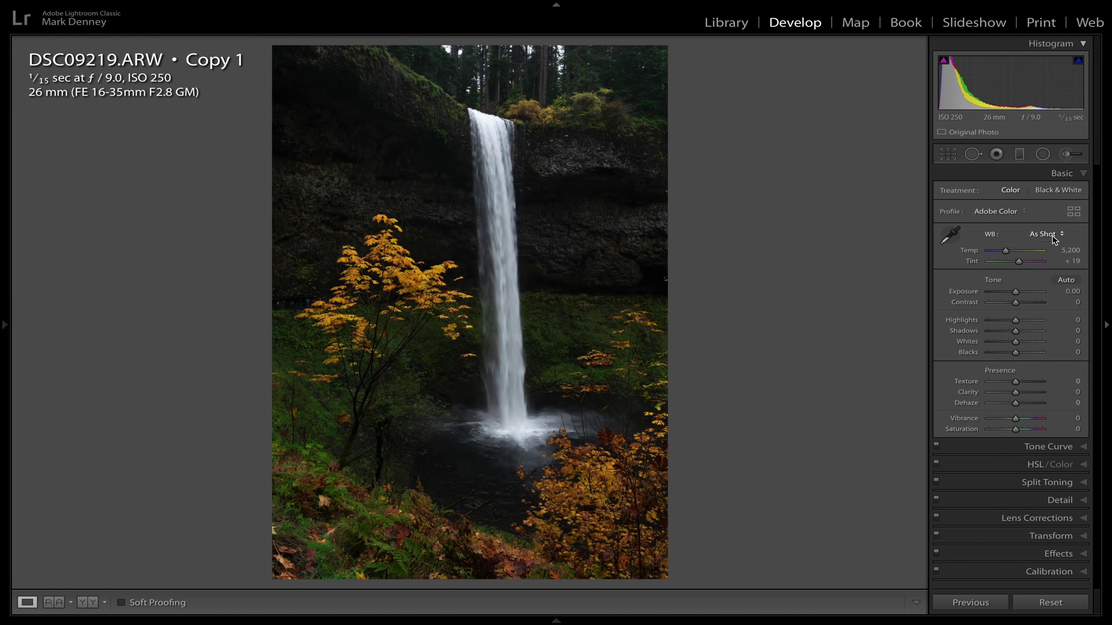
left_click(1049, 236)
left_click(1035, 241)
left_click_drag(1015, 294, 1022, 296)
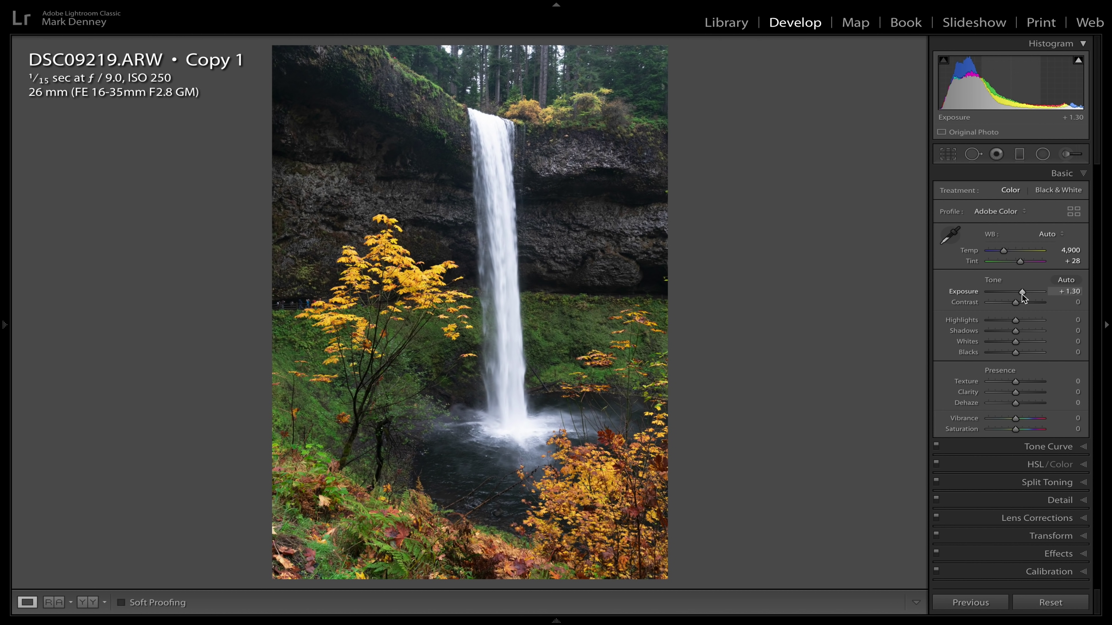
left_click_drag(1016, 302, 1018, 303)
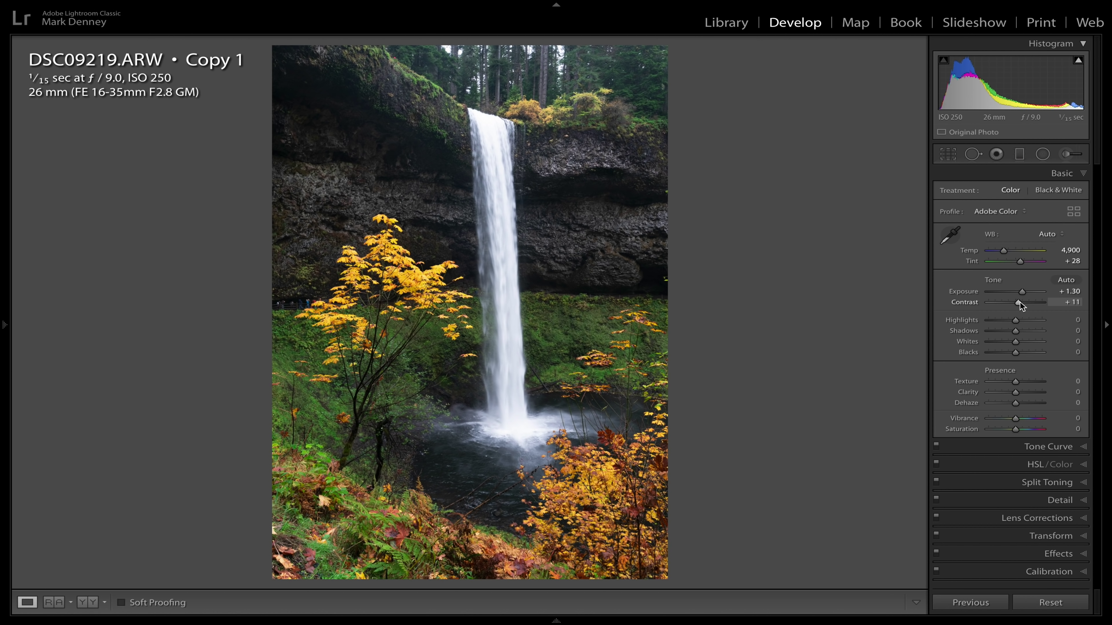
left_click_drag(1020, 300, 1019, 300)
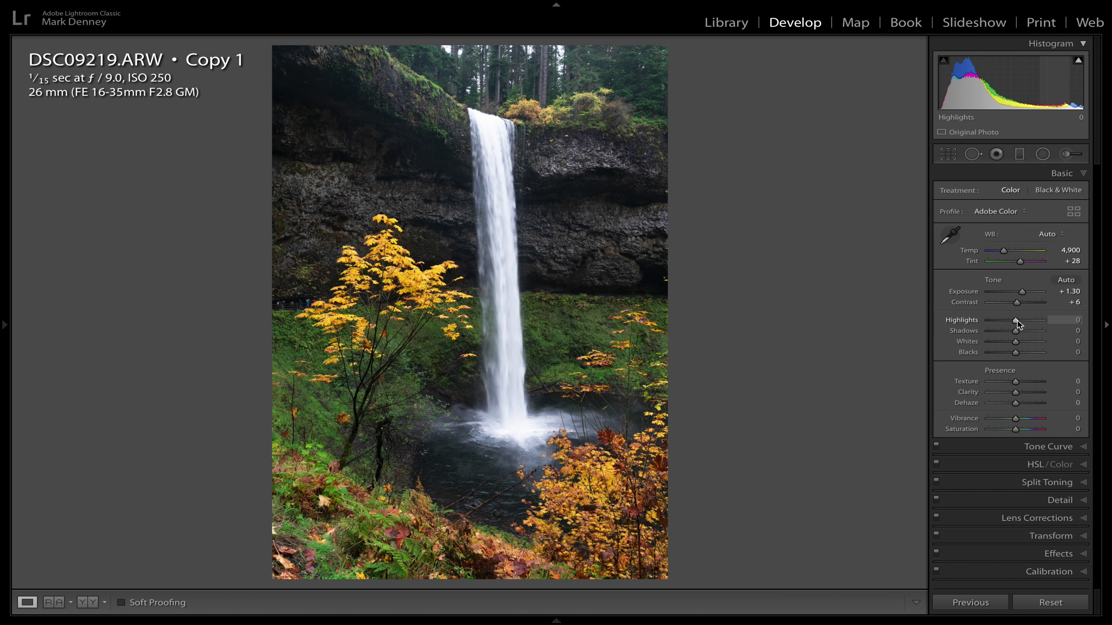
- Set Highlights -62, Shadows +55, Whites -44, Blacks -14 and Vibrance +16
left_click_drag(1016, 320, 1000, 320)
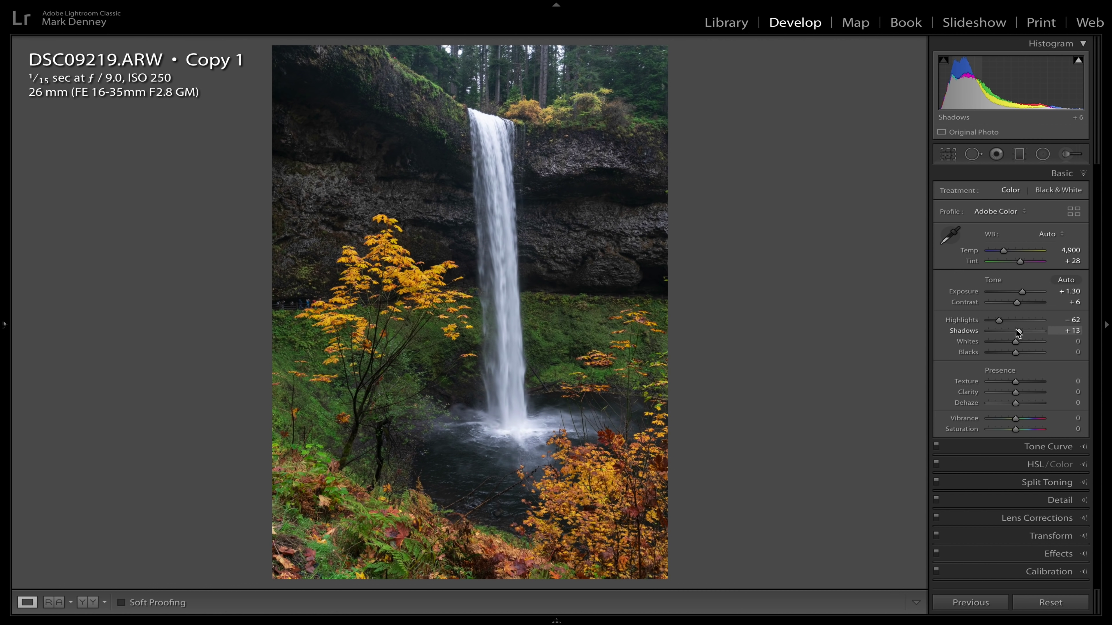
left_click_drag(1017, 333, 1028, 332)
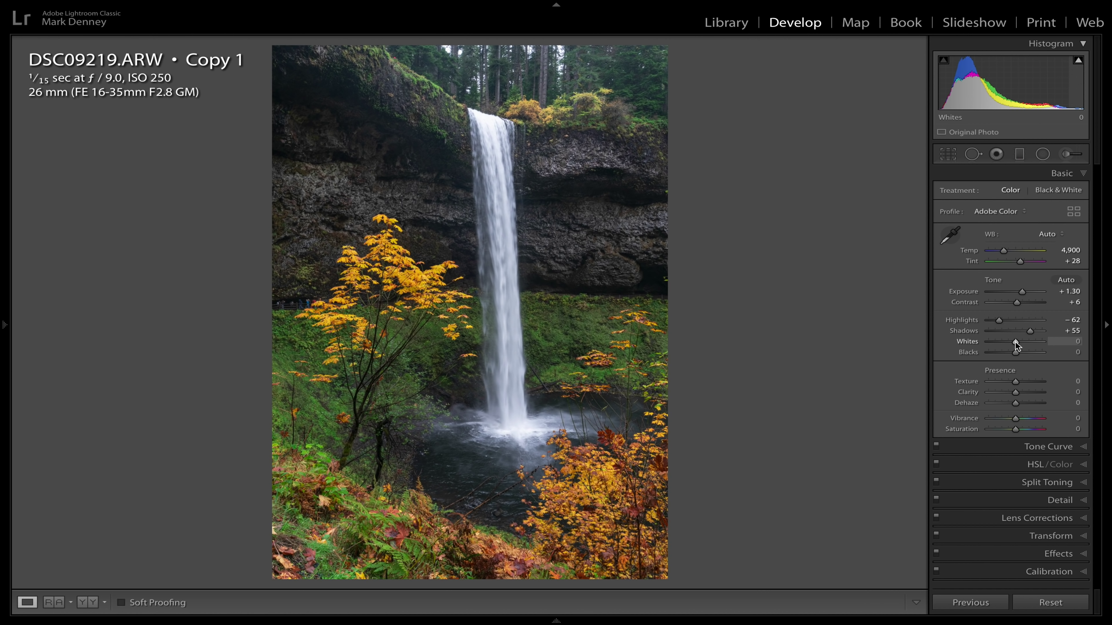
left_click_drag(1015, 342, 1003, 342)
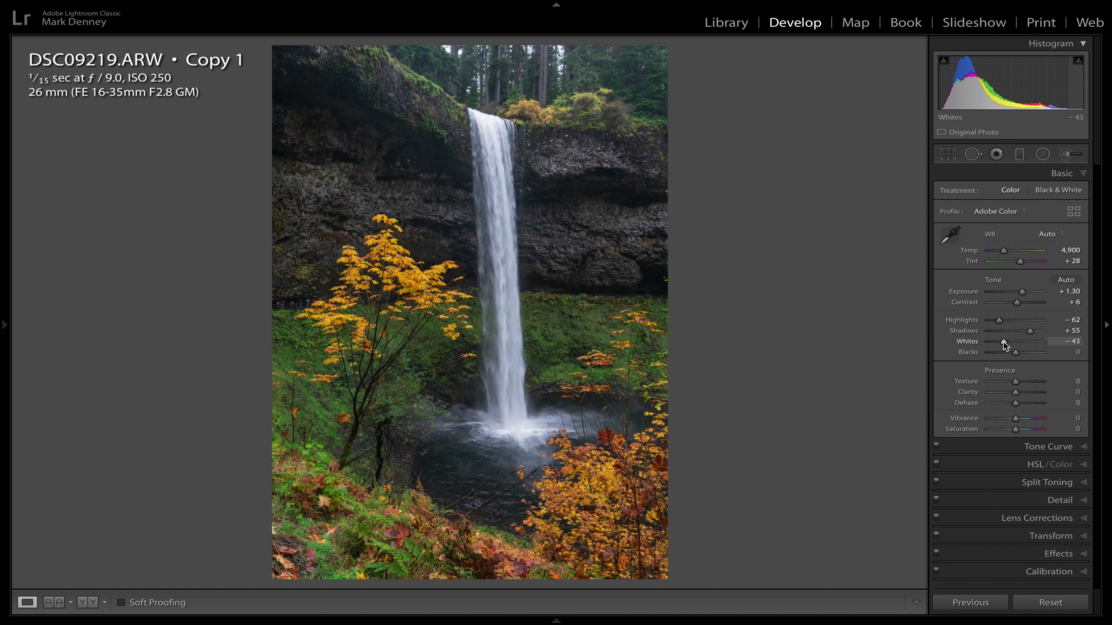
left_click_drag(1015, 351, 1010, 350)
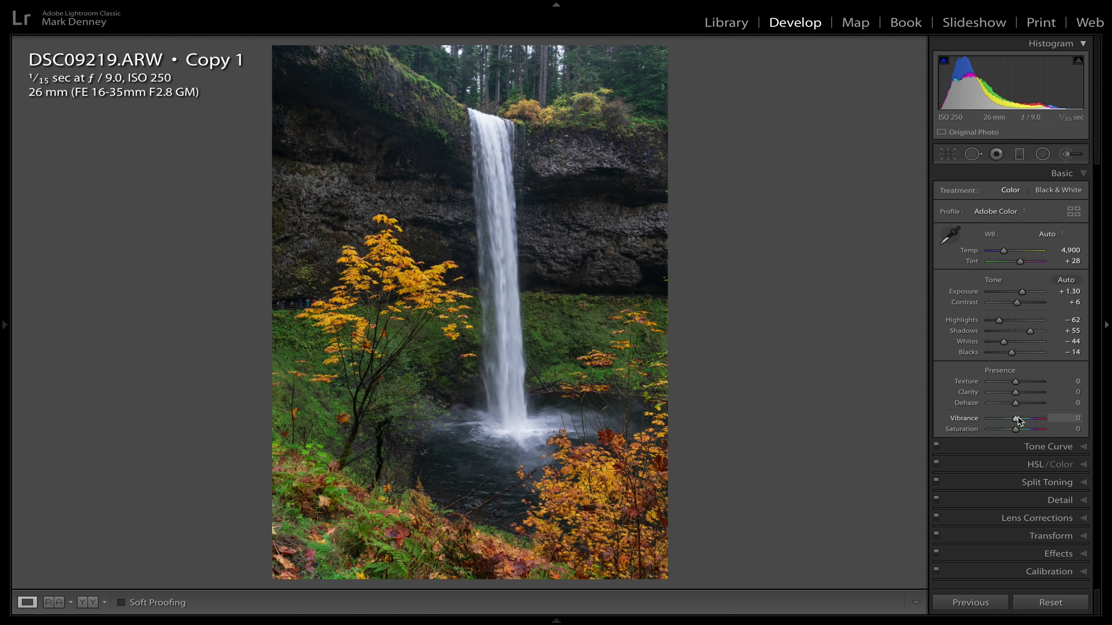
left_click_drag(1015, 419, 1021, 420)
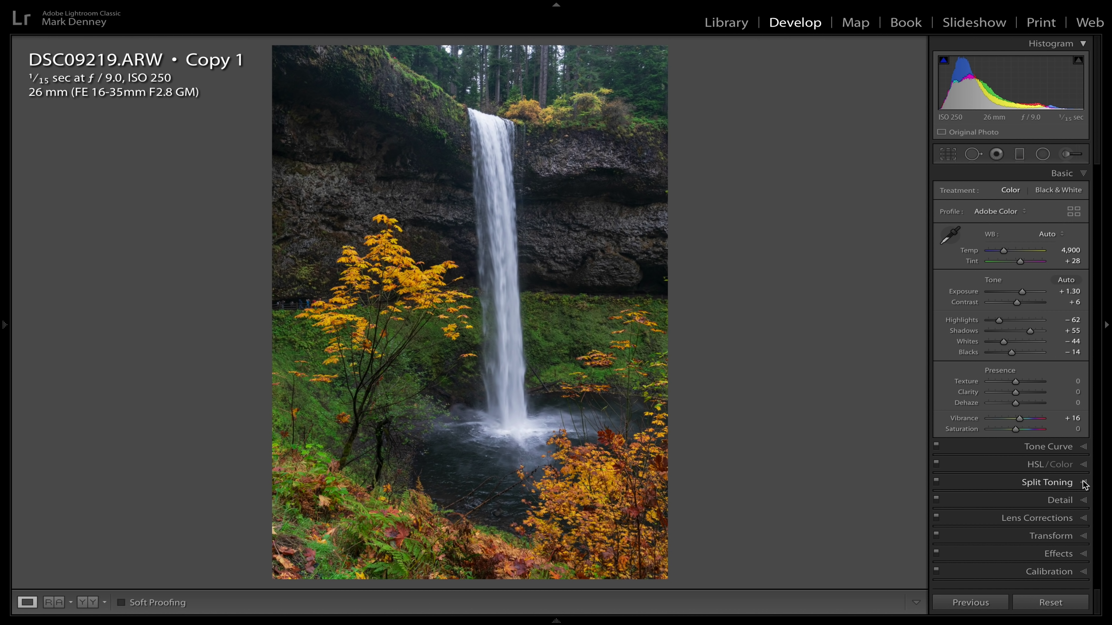
left_click(1084, 555)
left_click(1078, 336)
type("-10")
key("Return")
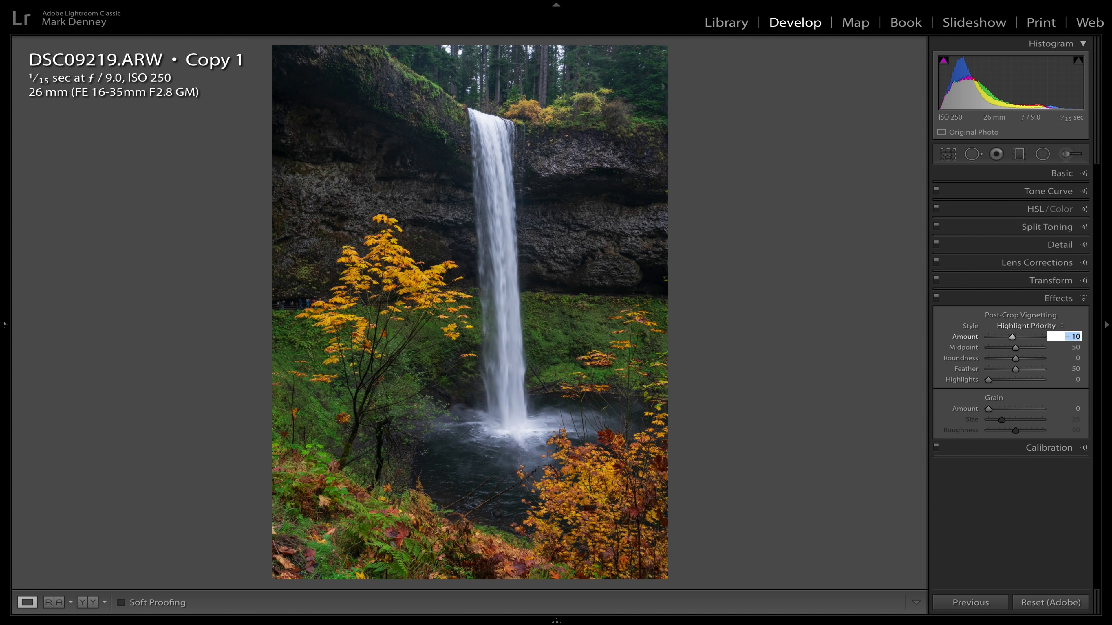
key("Down")
key("Down")
key("Down")
left_click(1083, 299)
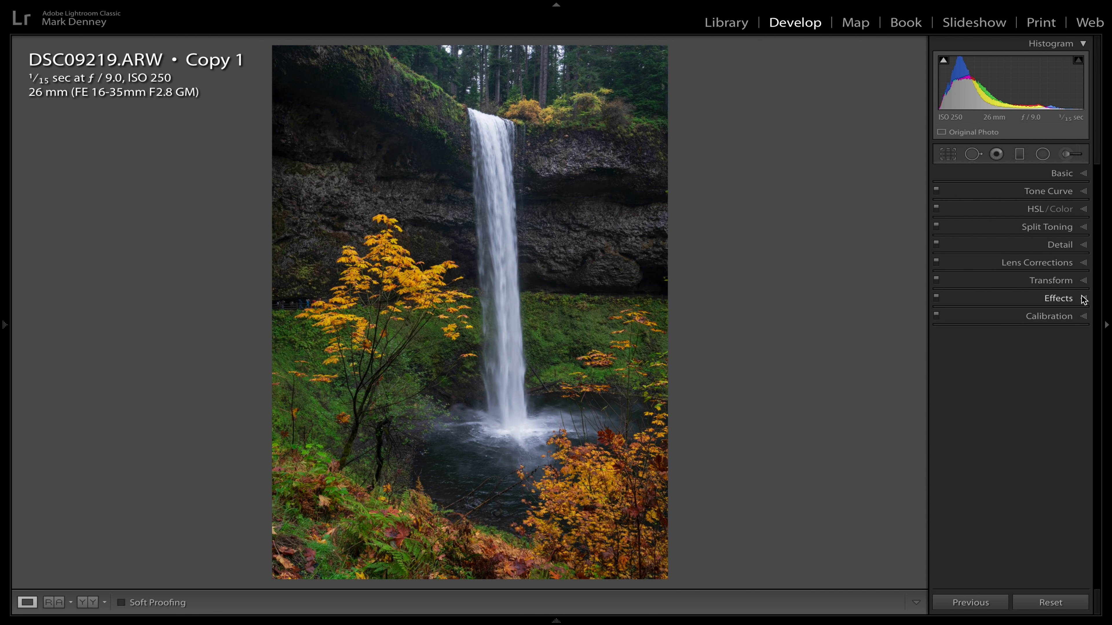
- In HSL/Color, set Orange hue to -9 and lower Orange saturation to -15
left_click(1084, 209)
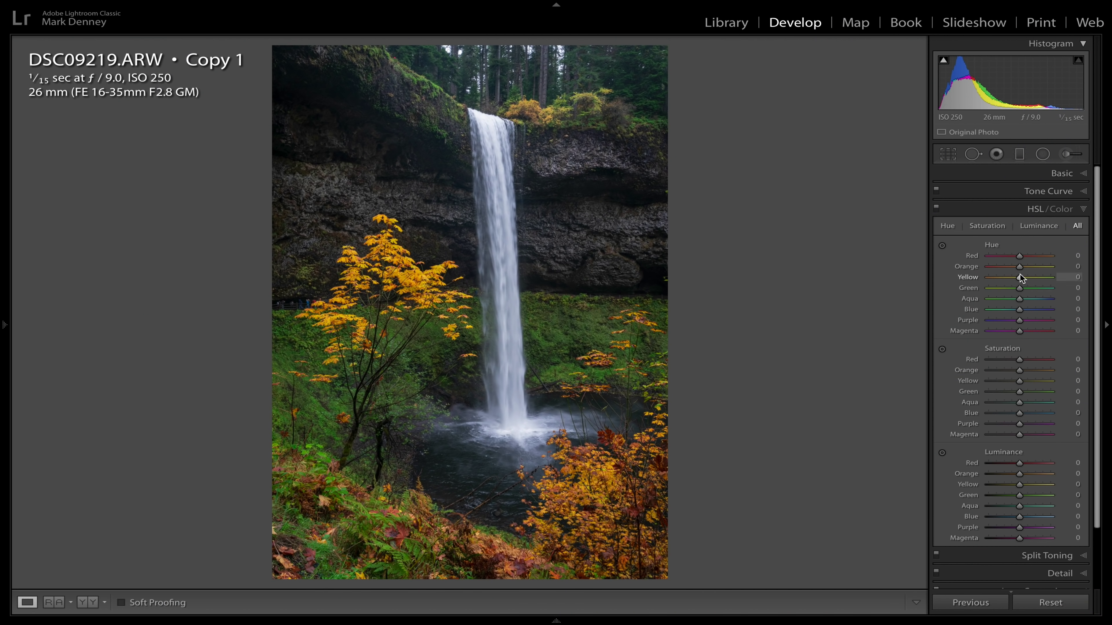
mouse_move(1019, 266)
left_mouse_down()
mouse_move(997, 266)
mouse_move(1055, 278)
mouse_move(1018, 278)
left_mouse_up()
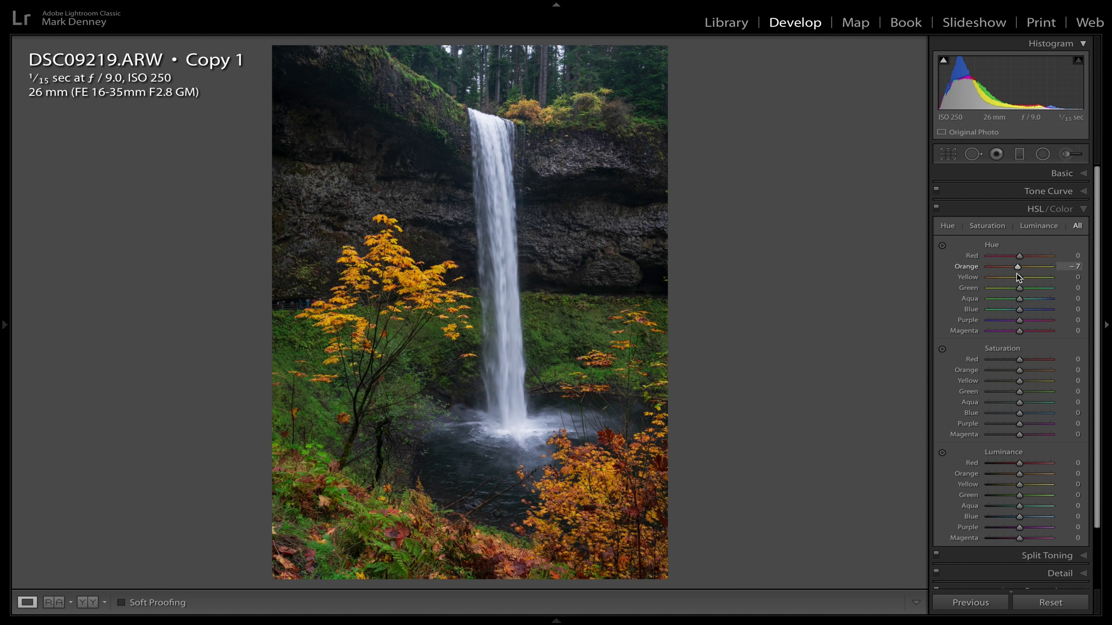
left_click_drag(1016, 278, 1017, 278)
left_click_drag(1012, 376, 1012, 370)
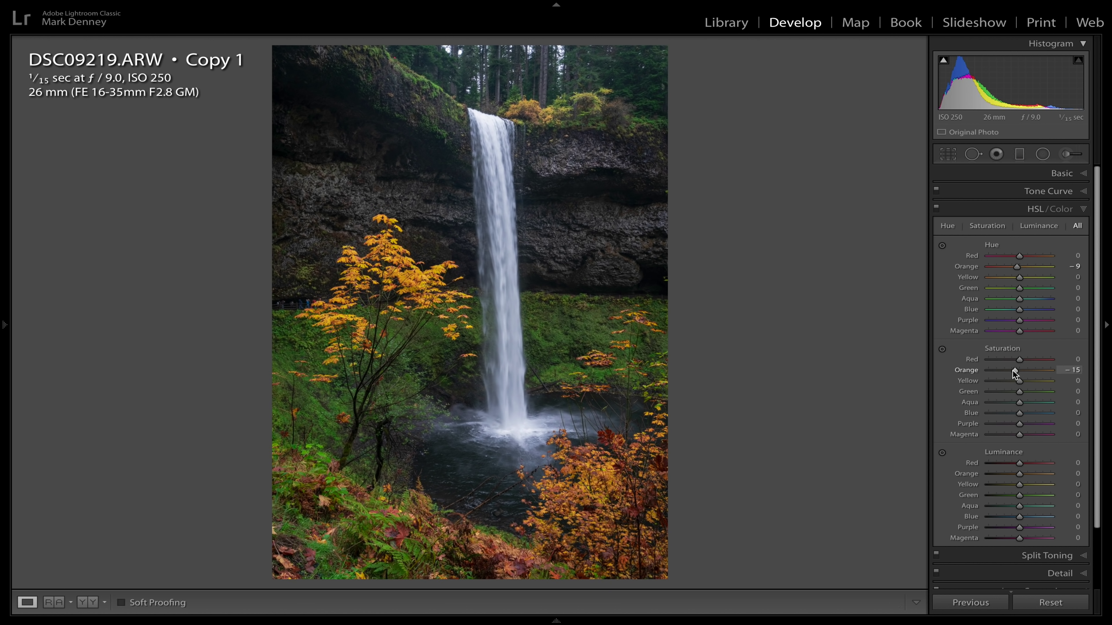
- Raise Orange and Yellow luminance to +15, lower Yellow saturation to -14, brighten Green to +5
mouse_move(1019, 474)
left_mouse_down()
mouse_move(1038, 473)
mouse_move(995, 472)
mouse_move(1029, 474)
left_mouse_up()
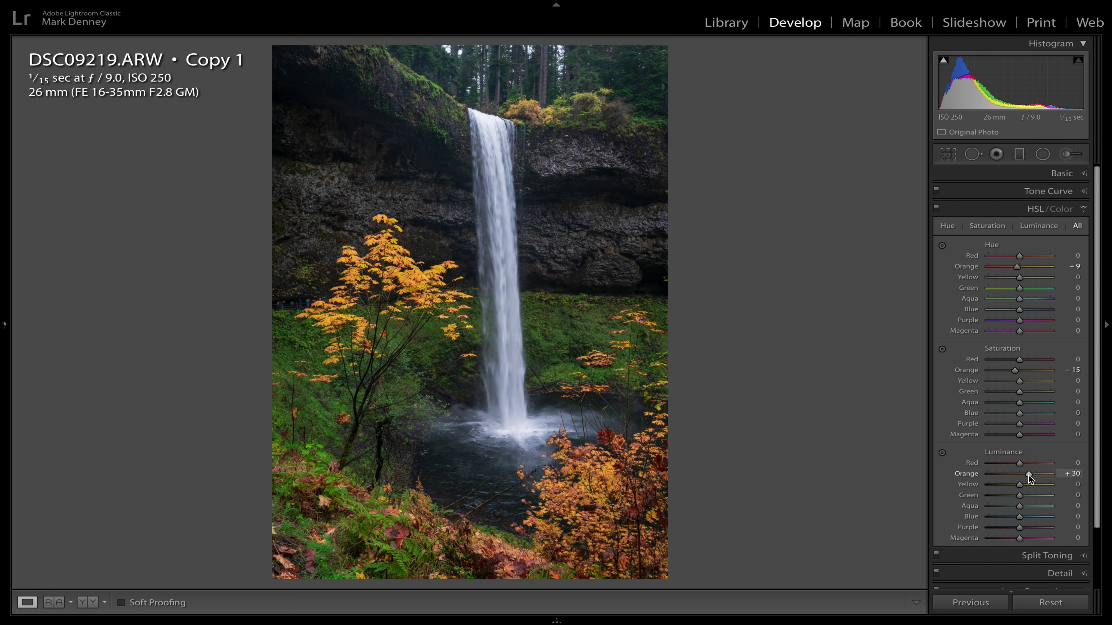
left_click_drag(1026, 475, 1025, 475)
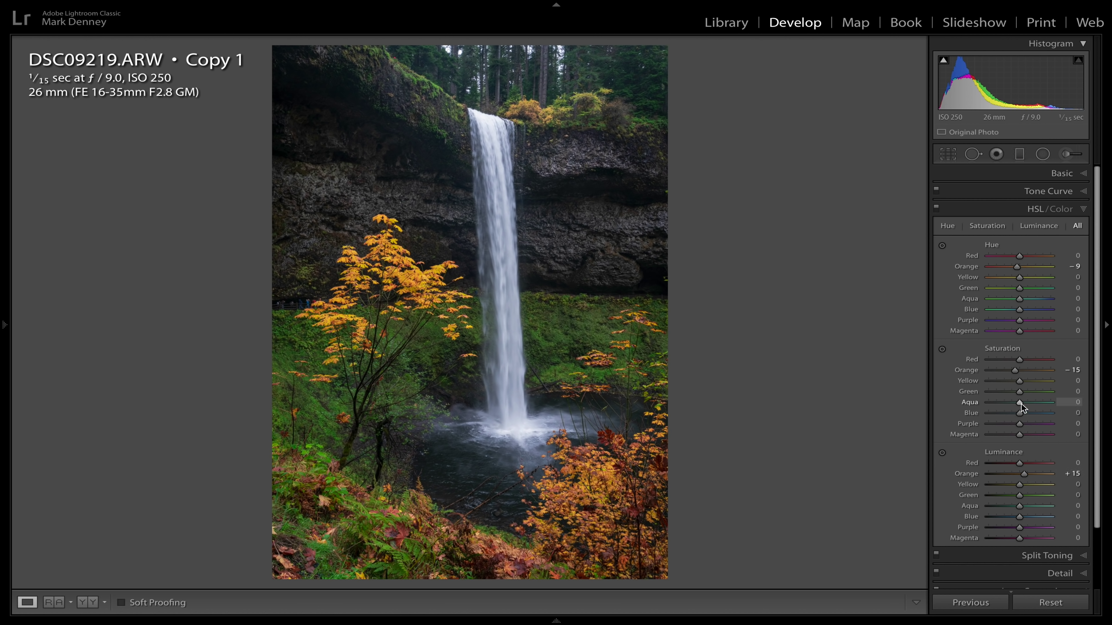
left_click_drag(1019, 381, 1015, 381)
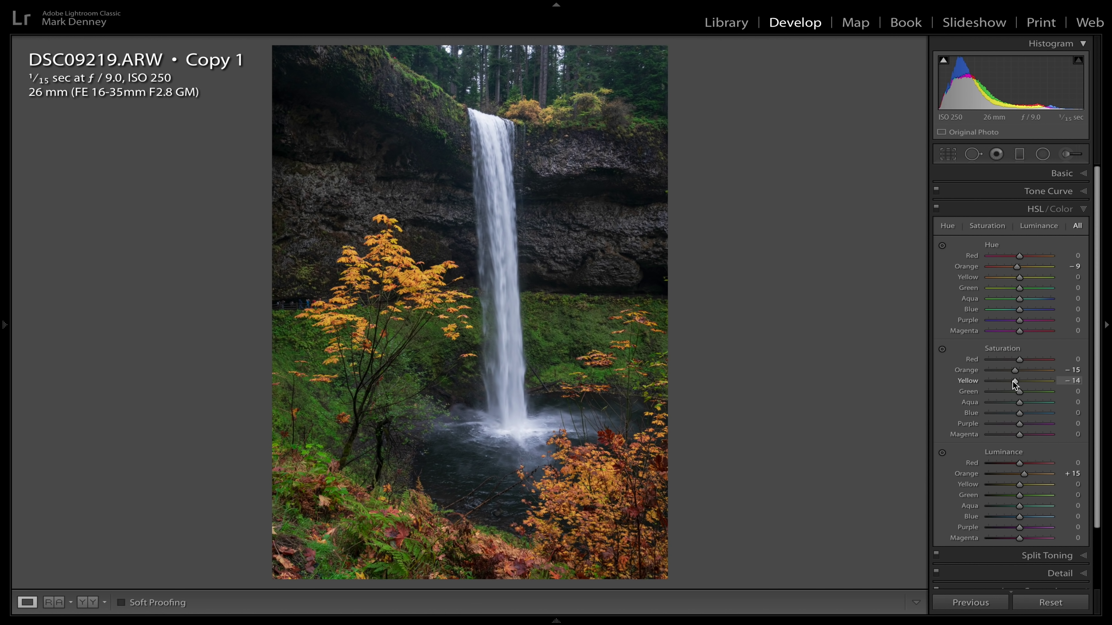
mouse_move(1025, 486)
left_mouse_down()
mouse_move(1037, 484)
mouse_move(1006, 483)
mouse_move(1026, 486)
left_mouse_up()
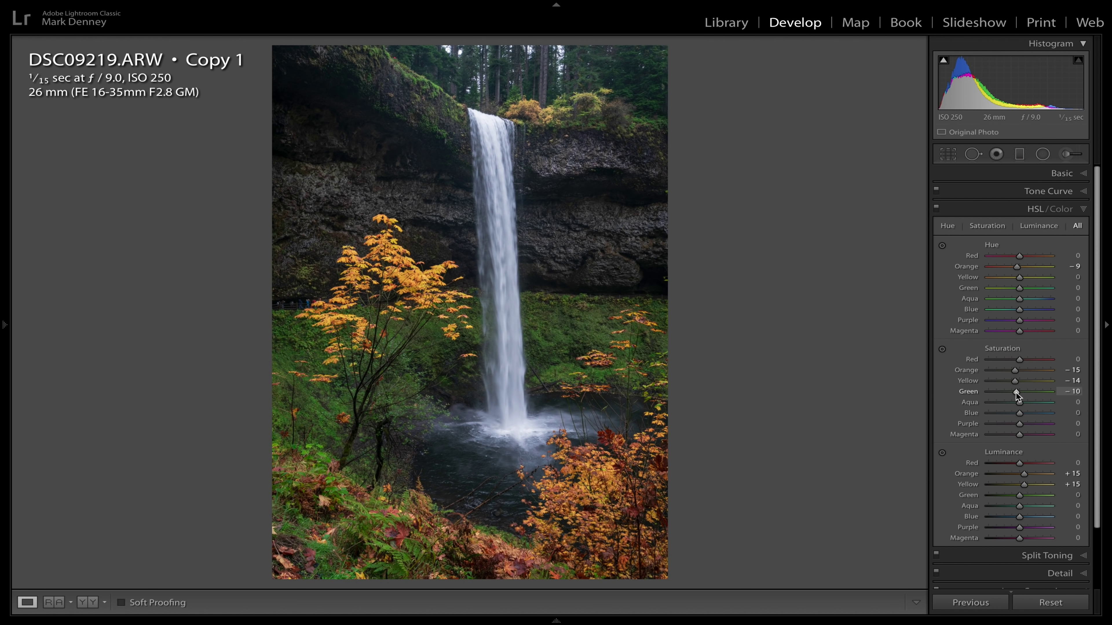
left_click_drag(1020, 497, 1021, 498)
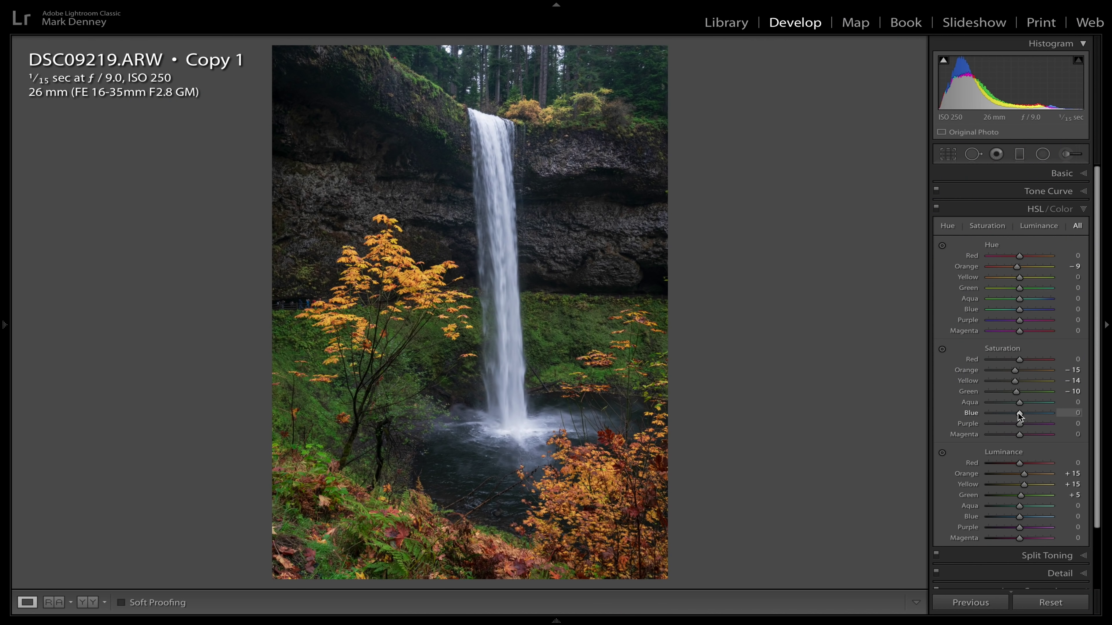
- Push Blue saturation to an extreme to preview its effect on the plunge pool
mouse_move(1018, 415)
left_mouse_down()
mouse_move(989, 416)
mouse_move(1069, 420)
mouse_move(1011, 416)
left_mouse_up()
- Return to the Library grid and select both waterfall versions together, checking the Edit In menu
left_click(1049, 209)
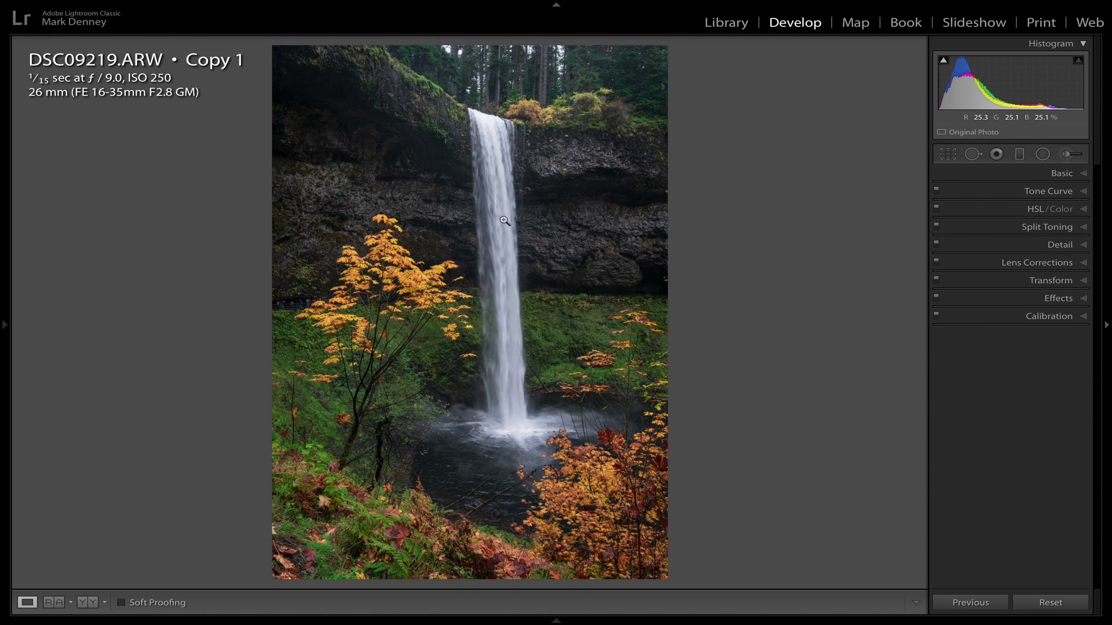
left_click(739, 25)
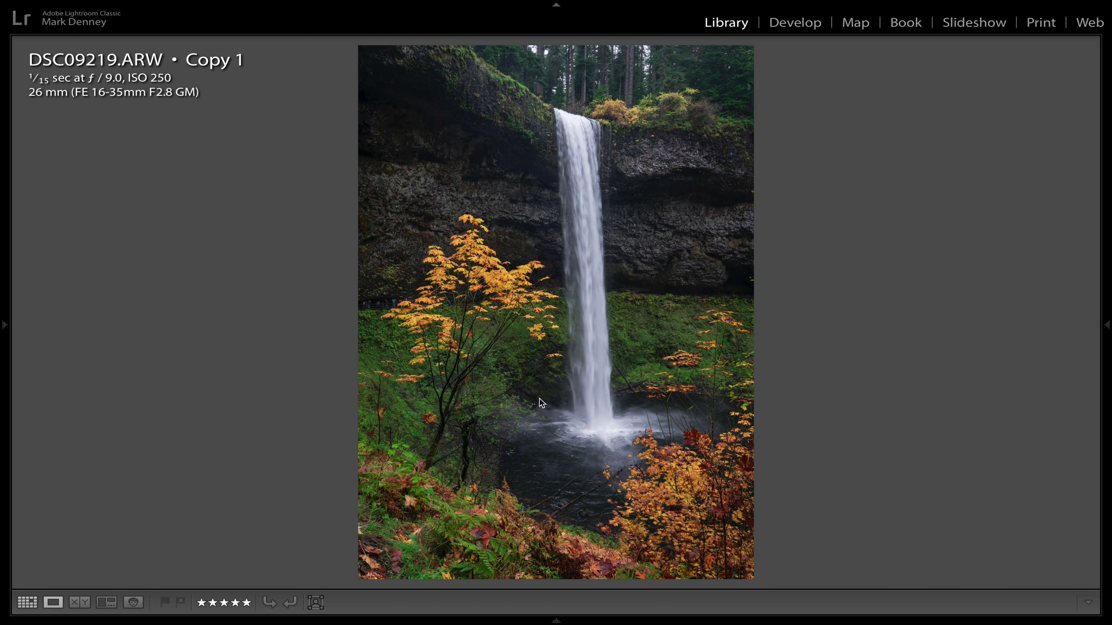
key("g")
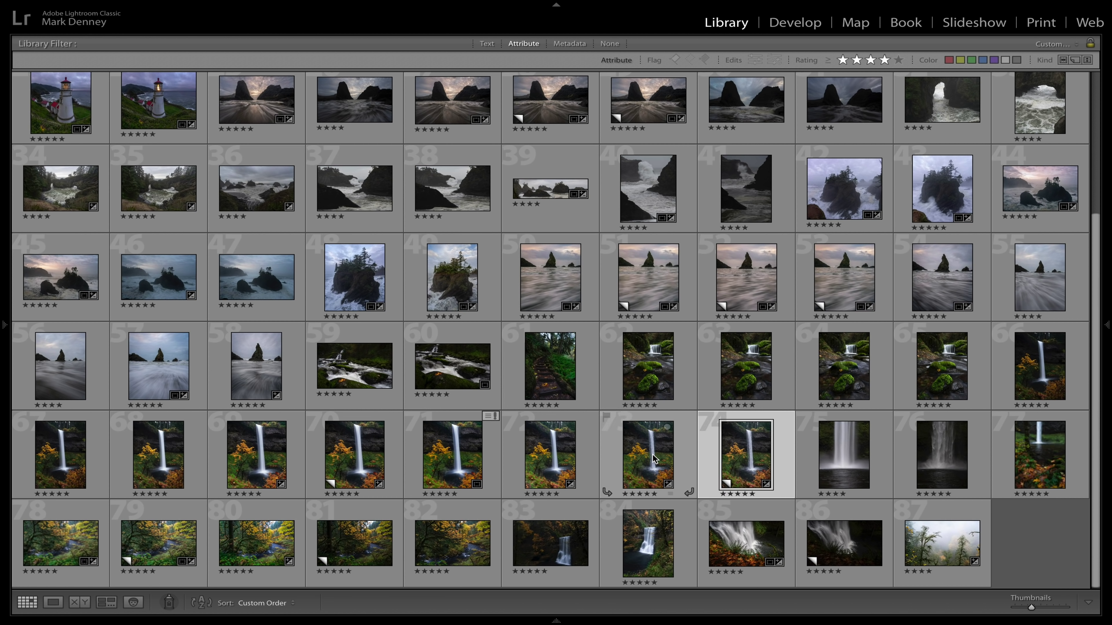
left_click(654, 459, "ctrl")
right_click(654, 458)
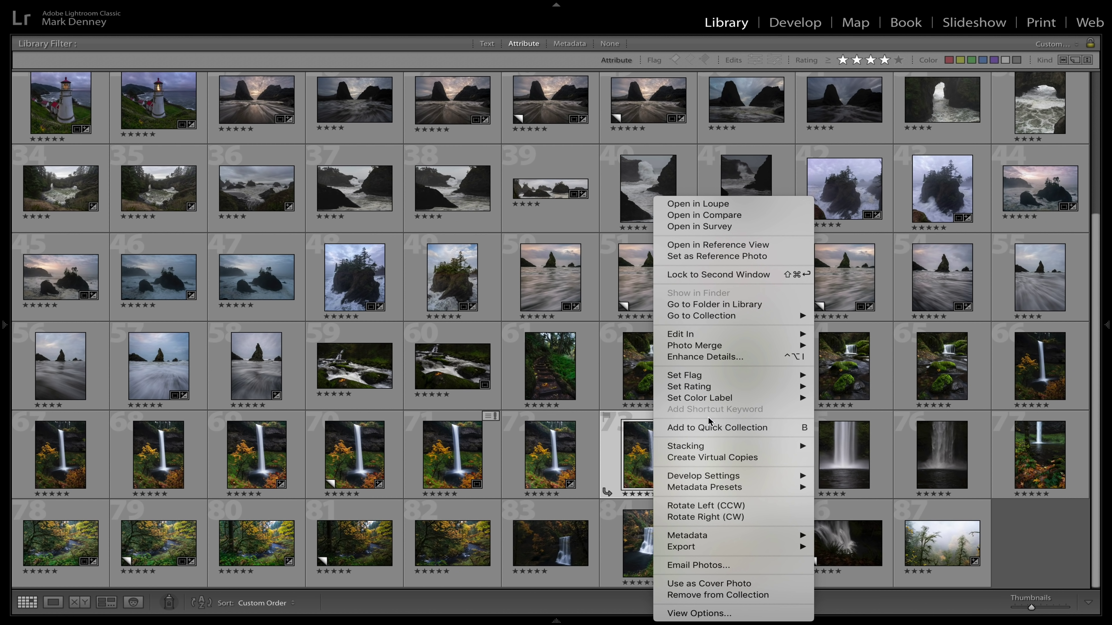
mouse_move(708, 338)
left_click(545, 435)
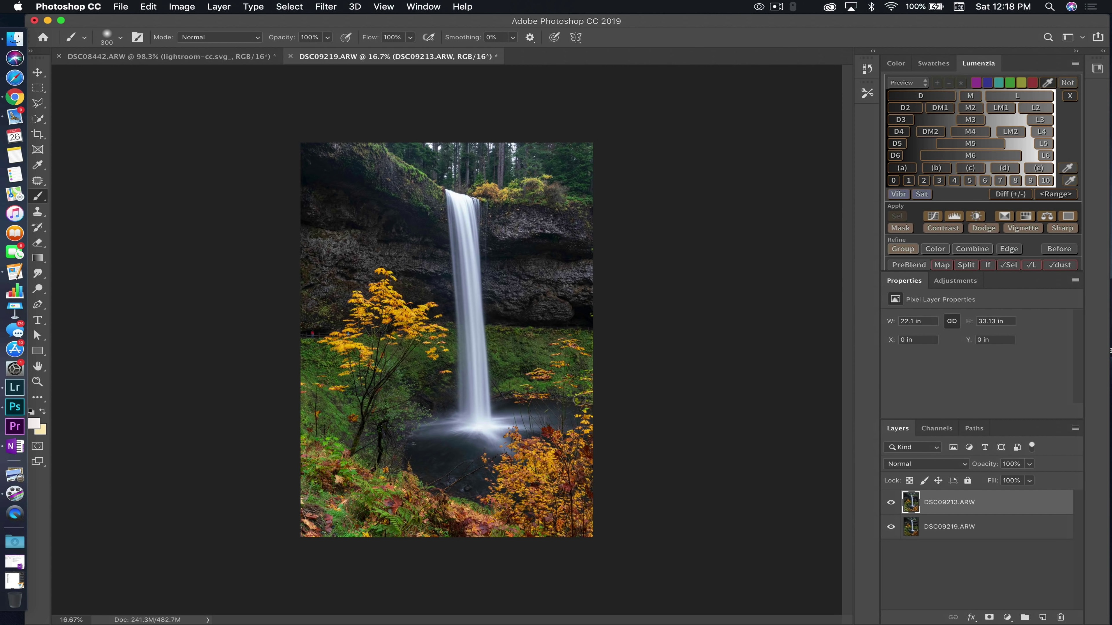
- Compare the two layers, move DSC09219.ARW above DSC09213.ARW, and add a white layer mask
scroll(439, 353, "up", 2)
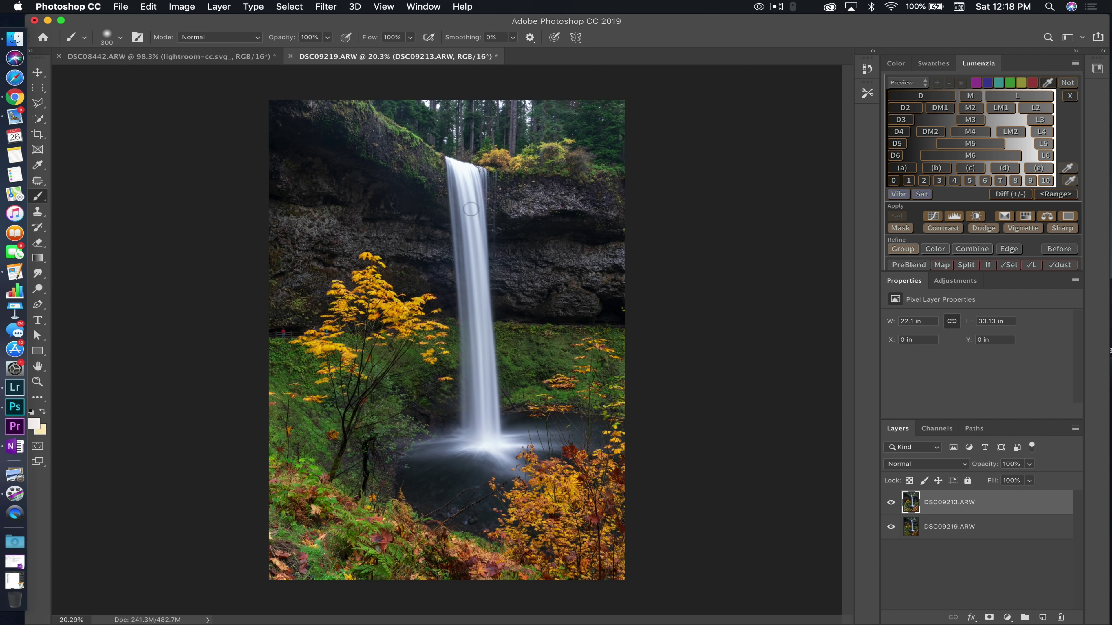
left_click(891, 503)
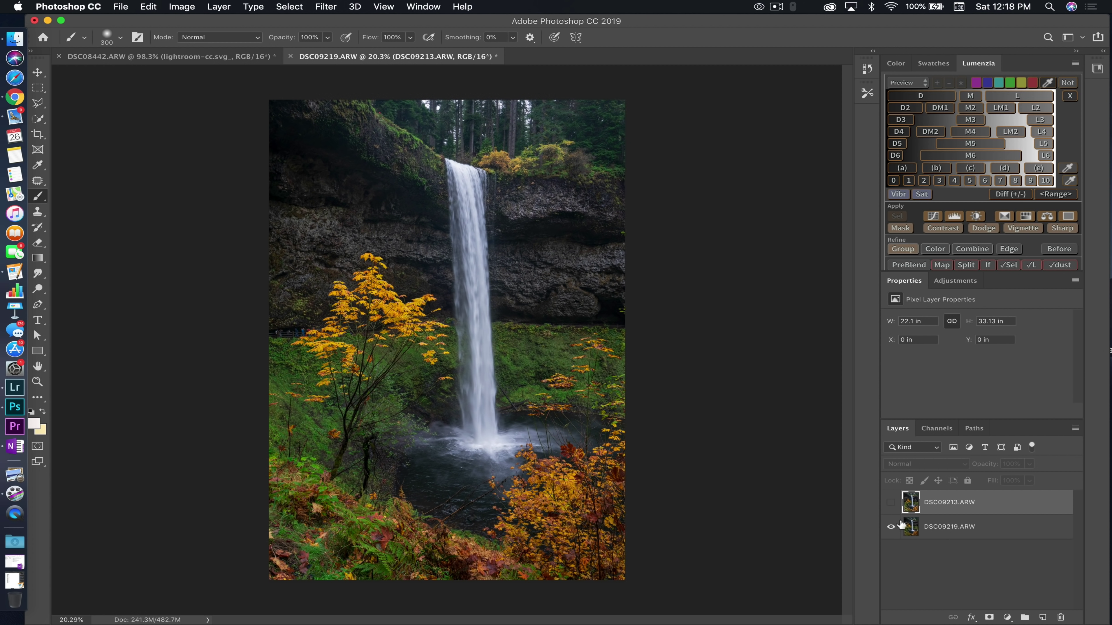
left_click(891, 503)
left_click_drag(939, 531, 927, 499)
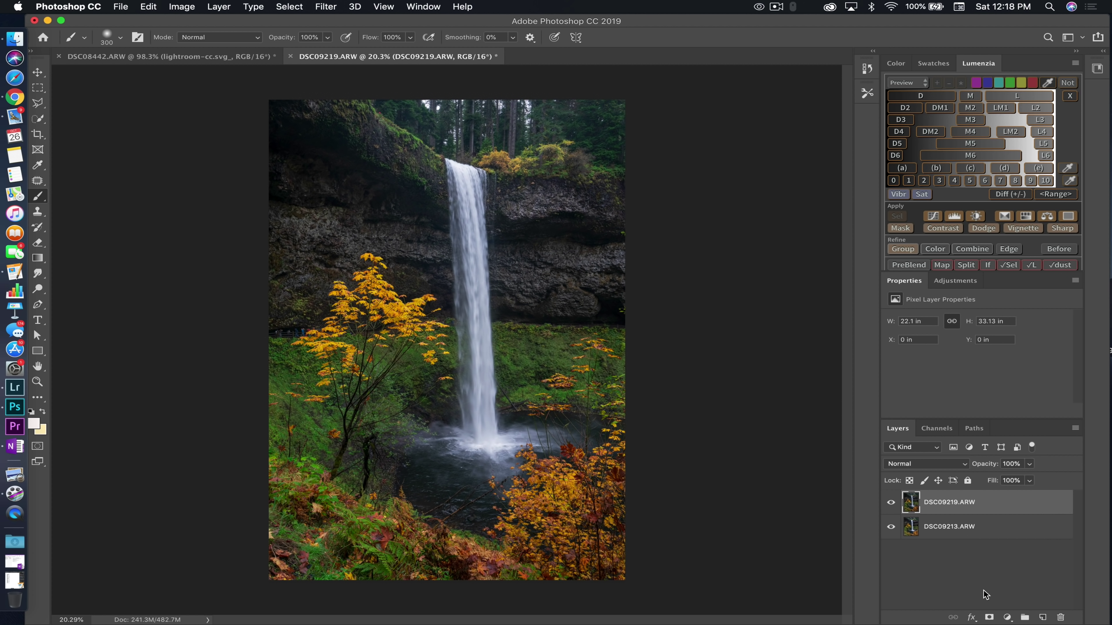
left_click(988, 617)
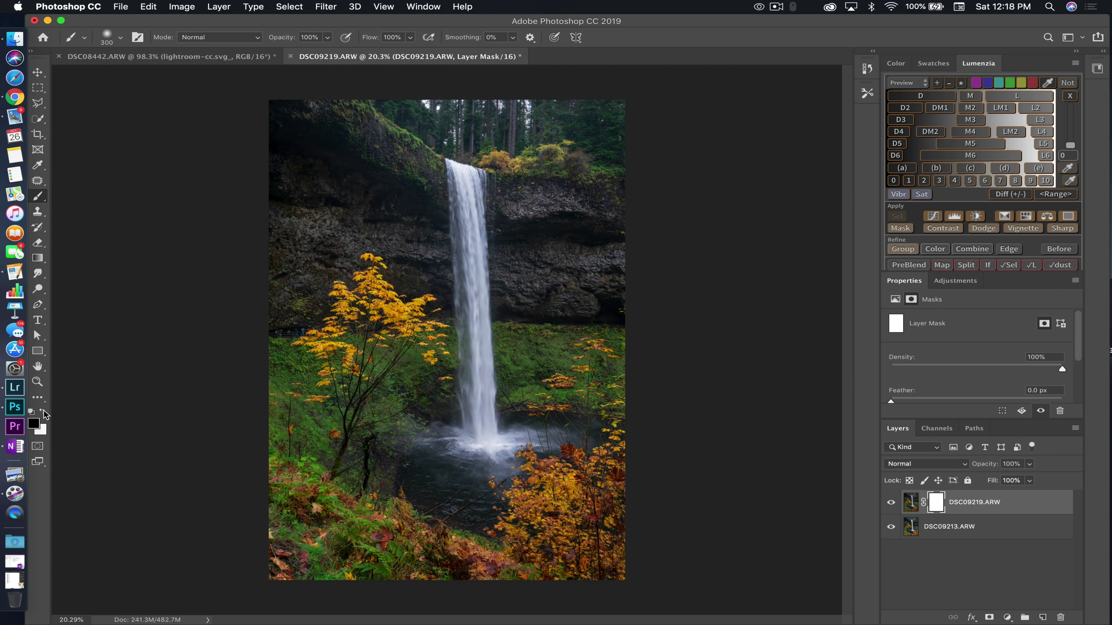
- With a 0% hardness soft brush, paint black on the mask down the waterfall
left_click(121, 39)
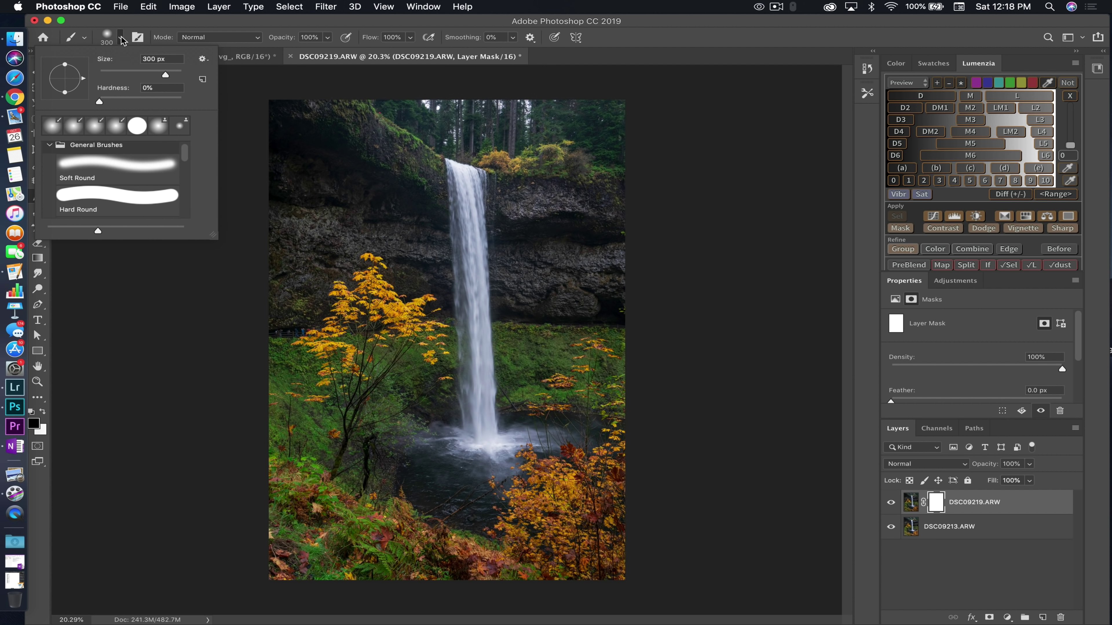
left_click(99, 101)
left_click(123, 299)
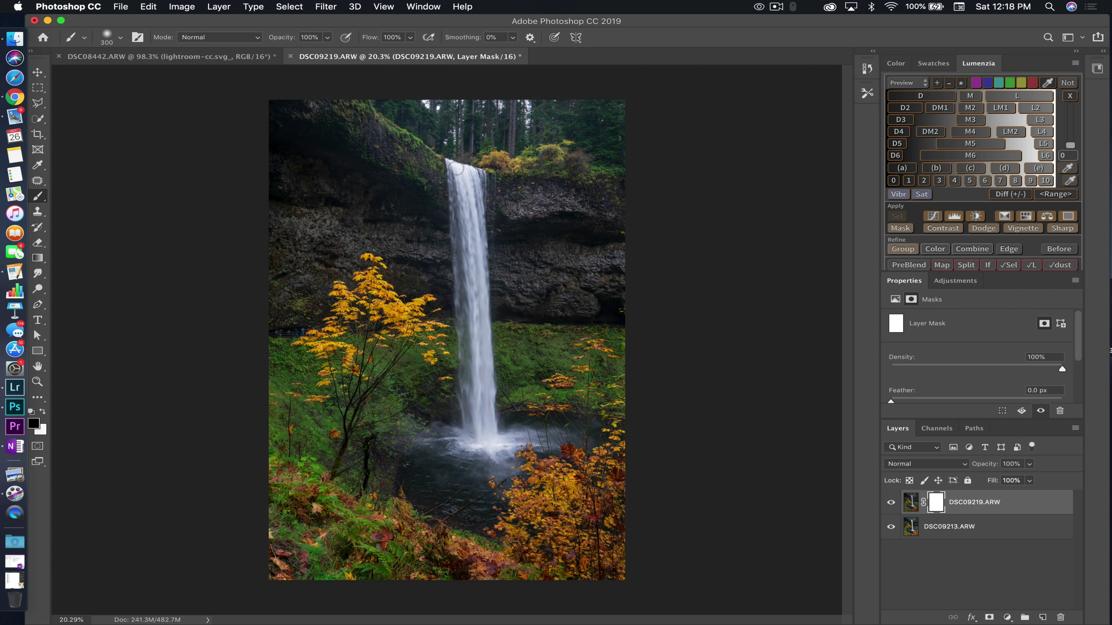
mouse_move(458, 169)
left_mouse_down()
mouse_move(467, 281)
mouse_move(469, 176)
mouse_move(464, 224)
left_mouse_up()
mouse_move(467, 285)
left_mouse_down()
mouse_move(467, 340)
mouse_move(482, 289)
mouse_move(468, 371)
left_mouse_up()
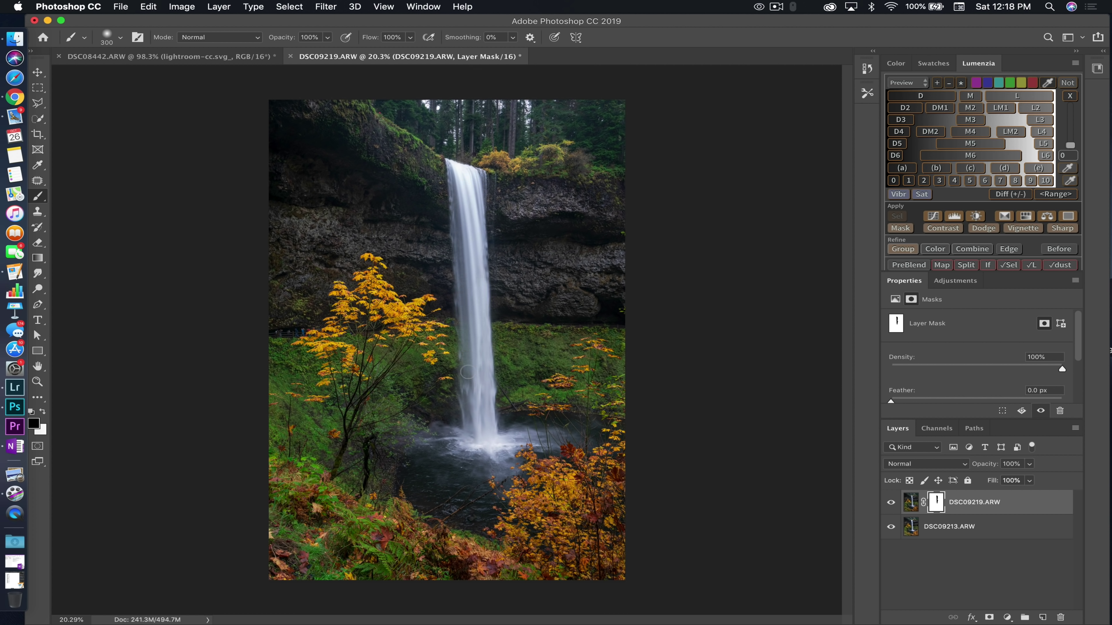
left_click_drag(485, 427, 488, 368)
mouse_move(495, 422)
left_mouse_down()
mouse_move(444, 454)
mouse_move(460, 436)
mouse_move(448, 459)
left_mouse_up()
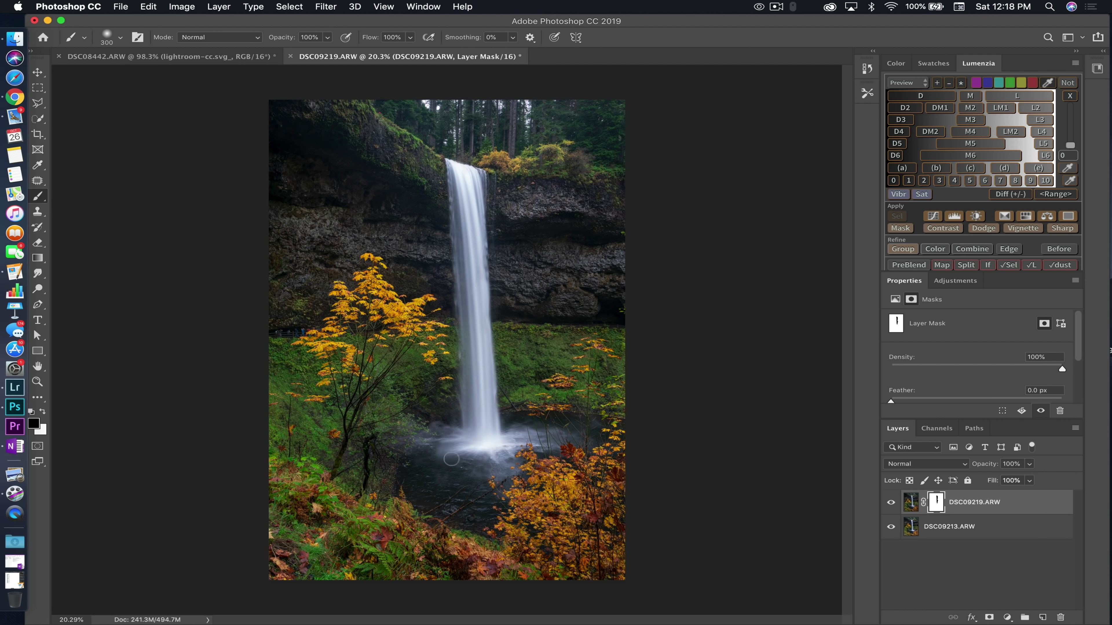
- Mask the plunge pool mist with a larger brush, then touch up the falls at 400 px
key("bracketright")
key("bracketright")
key("bracketright")
mouse_move(449, 473)
left_mouse_down()
mouse_move(494, 440)
mouse_move(434, 461)
mouse_move(435, 482)
mouse_move(474, 505)
mouse_move(445, 499)
mouse_move(488, 439)
left_mouse_up()
key("bracketleft")
key("bracketleft")
key("bracketleft")
mouse_move(474, 283)
left_mouse_down()
mouse_move(458, 176)
mouse_move(467, 272)
left_mouse_up()
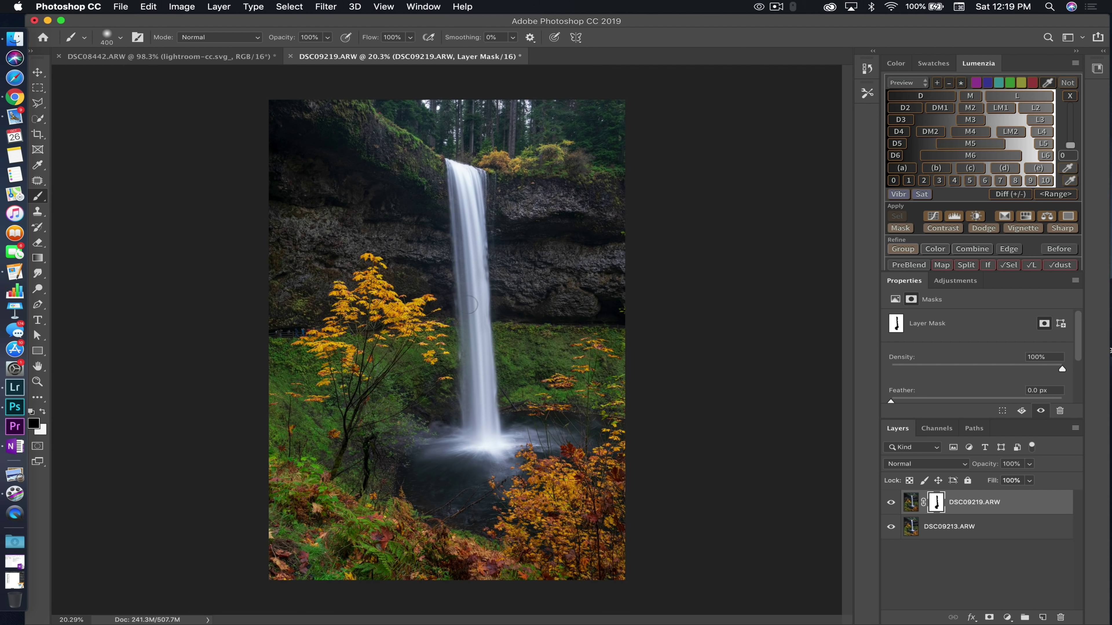
mouse_move(469, 412)
left_mouse_down()
mouse_move(484, 311)
mouse_move(476, 184)
mouse_move(469, 256)
left_mouse_up()
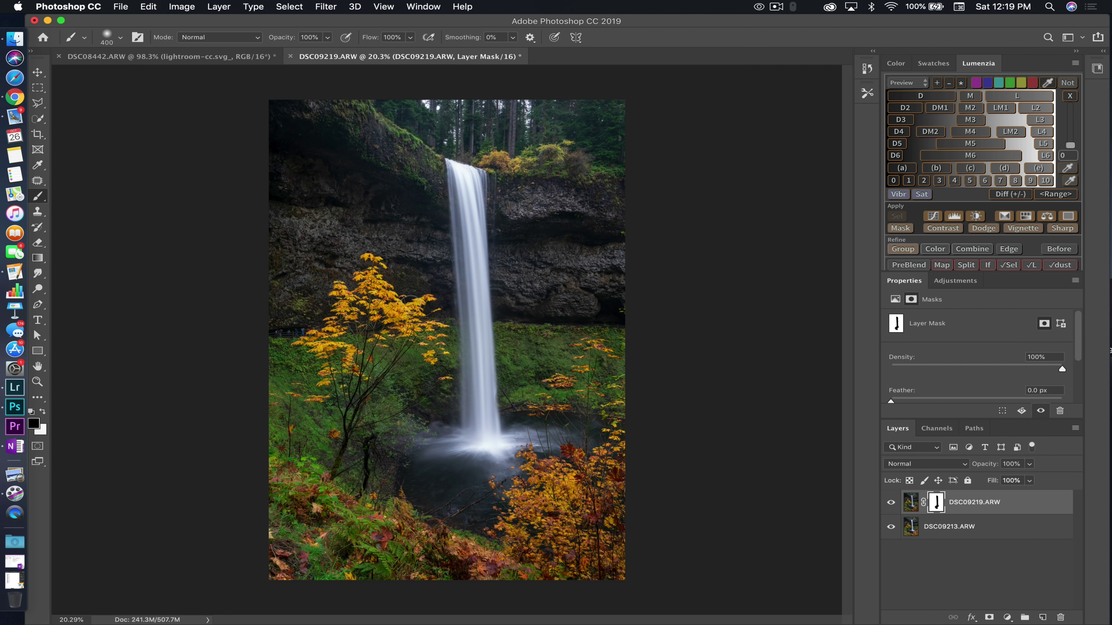
scroll(443, 346, "up", 5)
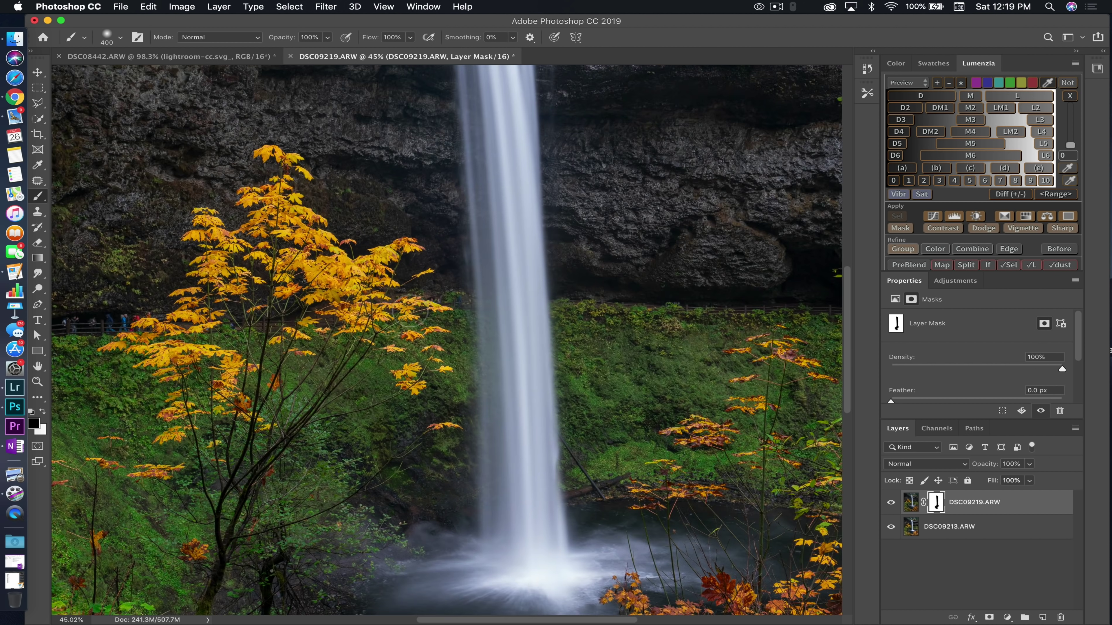
scroll(429, 335, "up", 4)
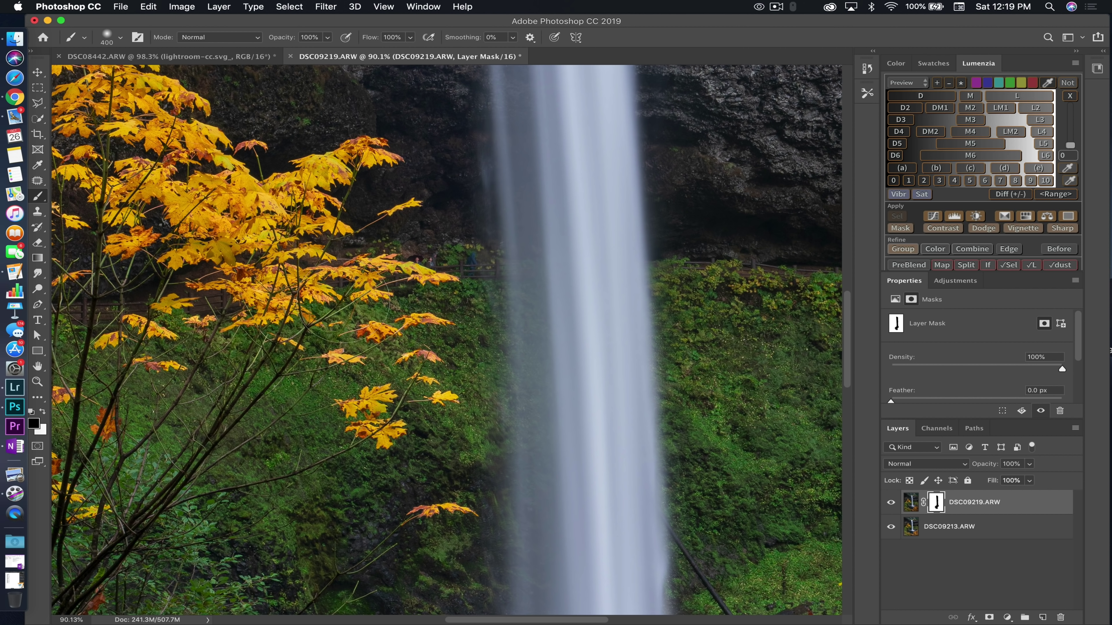
scroll(341, 303, "down", 5)
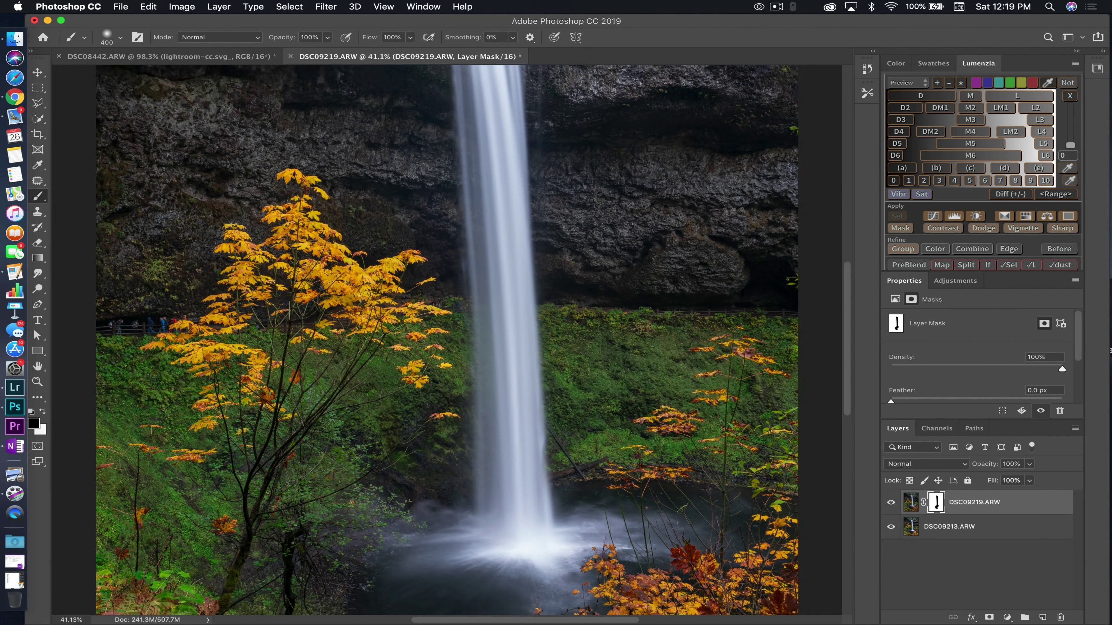
scroll(446, 339, "down", 2)
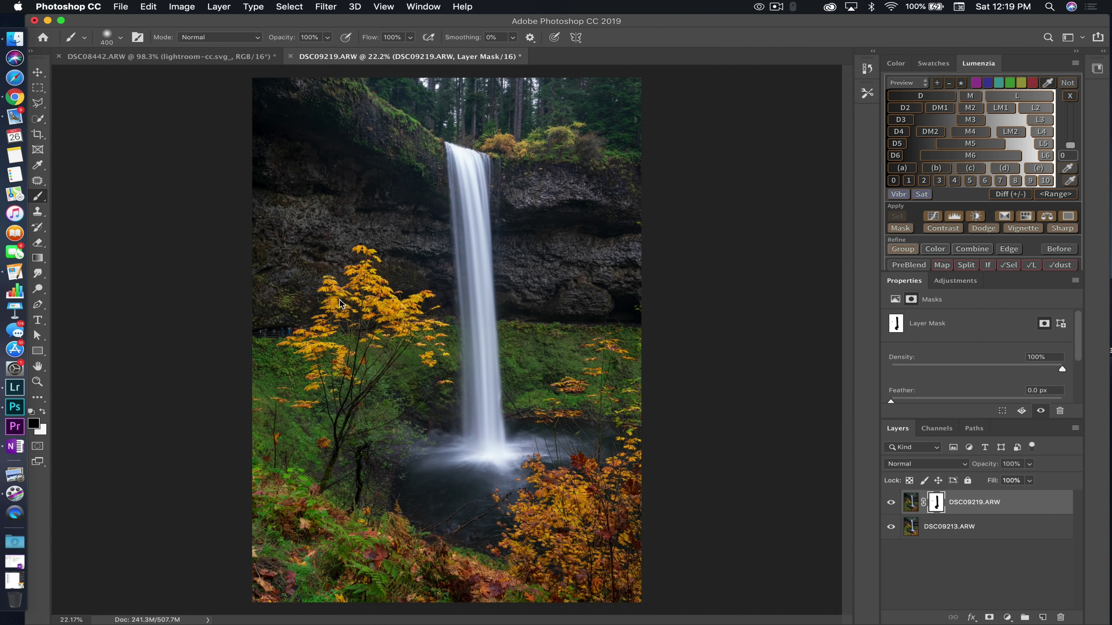